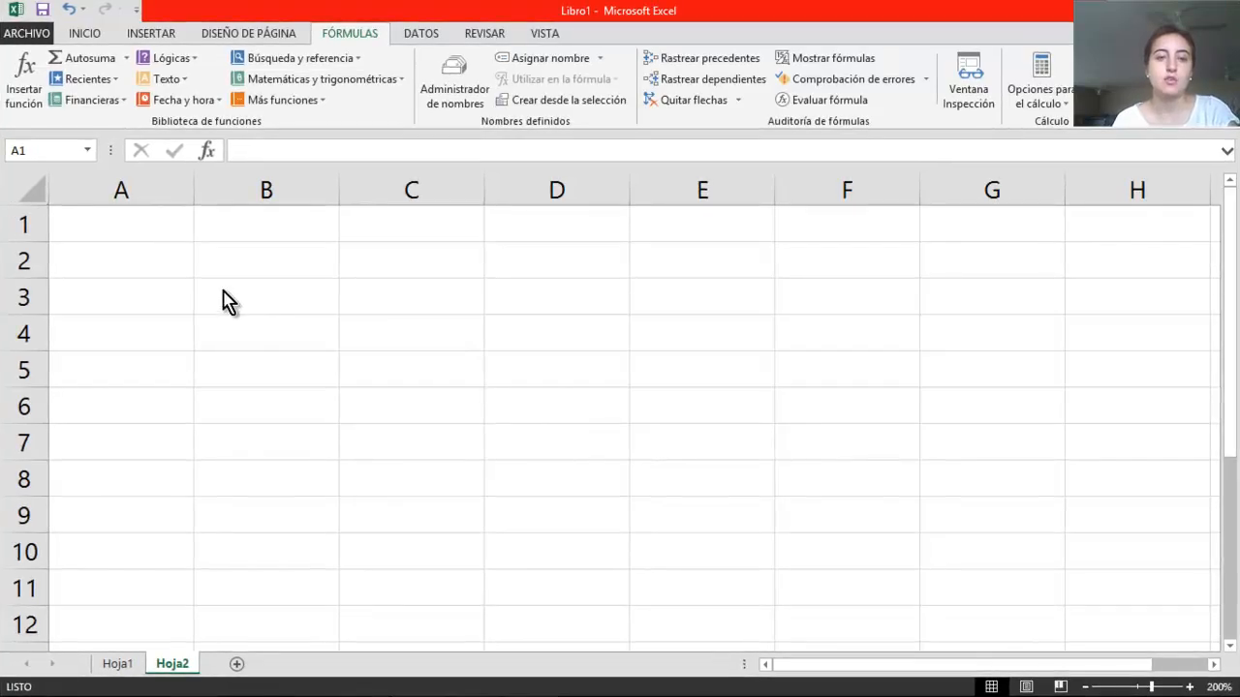
Try entering a COS formula that references A2 in cell B2 of the blank sheet, and clear the entry
{"action": "key", "text": "BackSpace"}
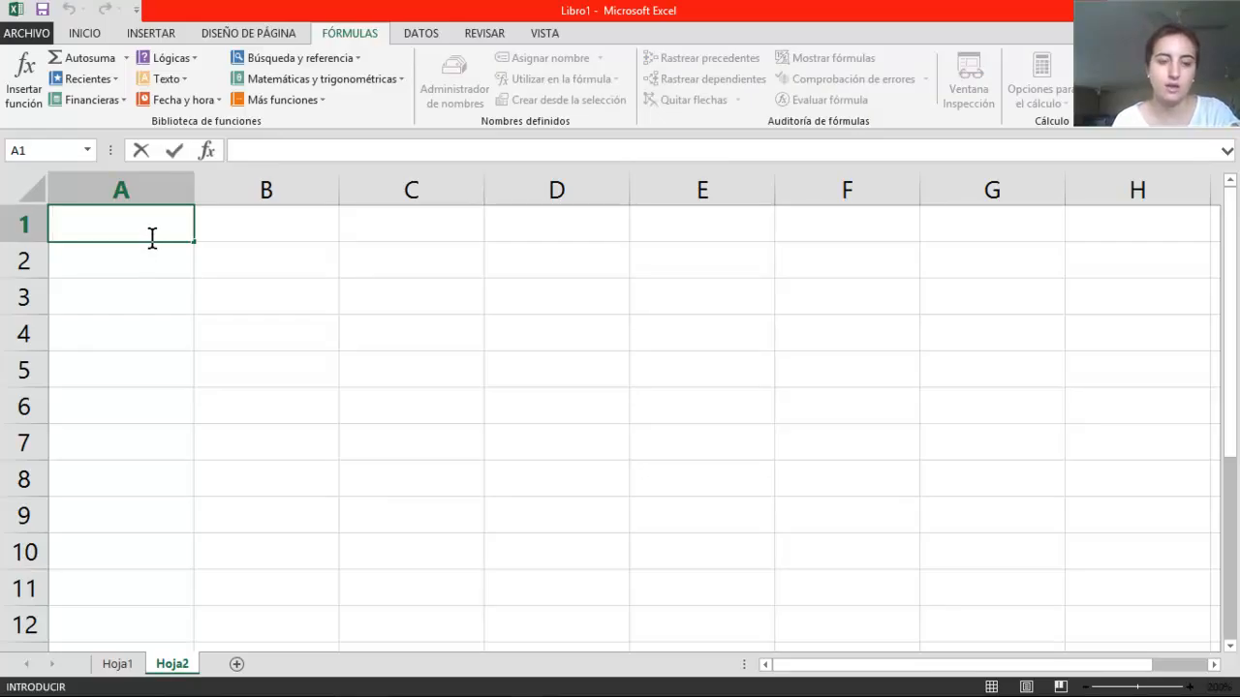
{"action": "left_click", "coordinate": [149, 258]}
{"action": "left_click", "coordinate": [251, 263]}
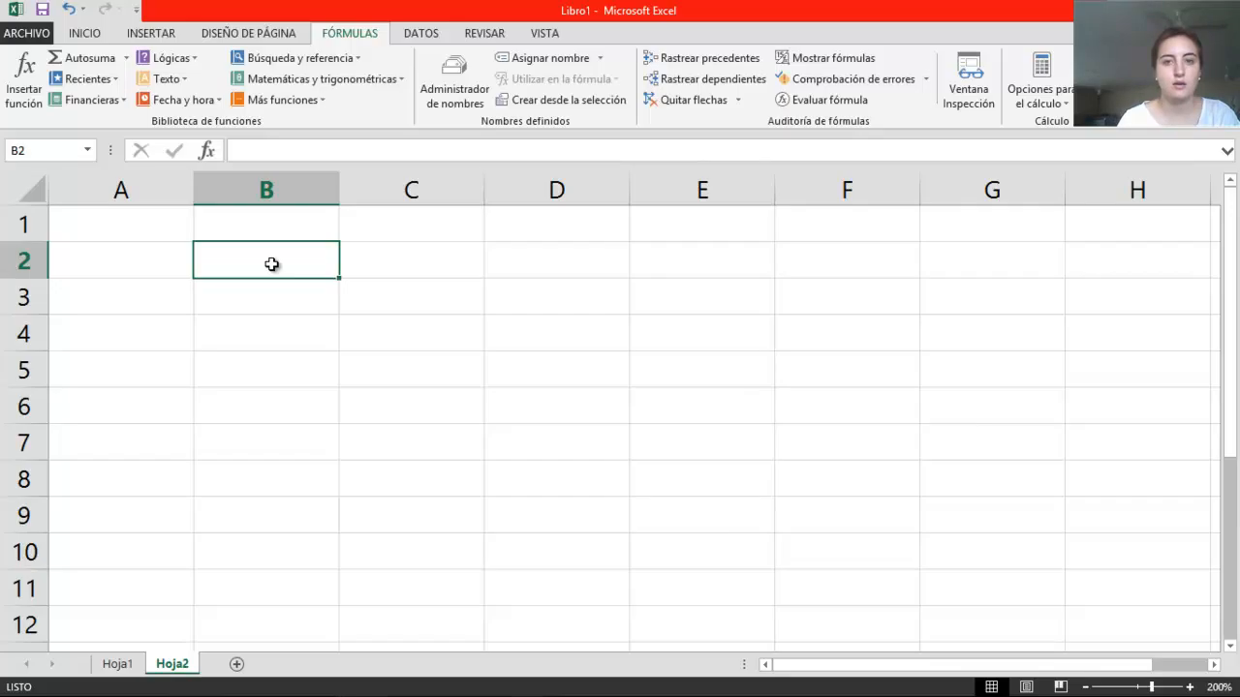
{"action": "type", "text": "="}
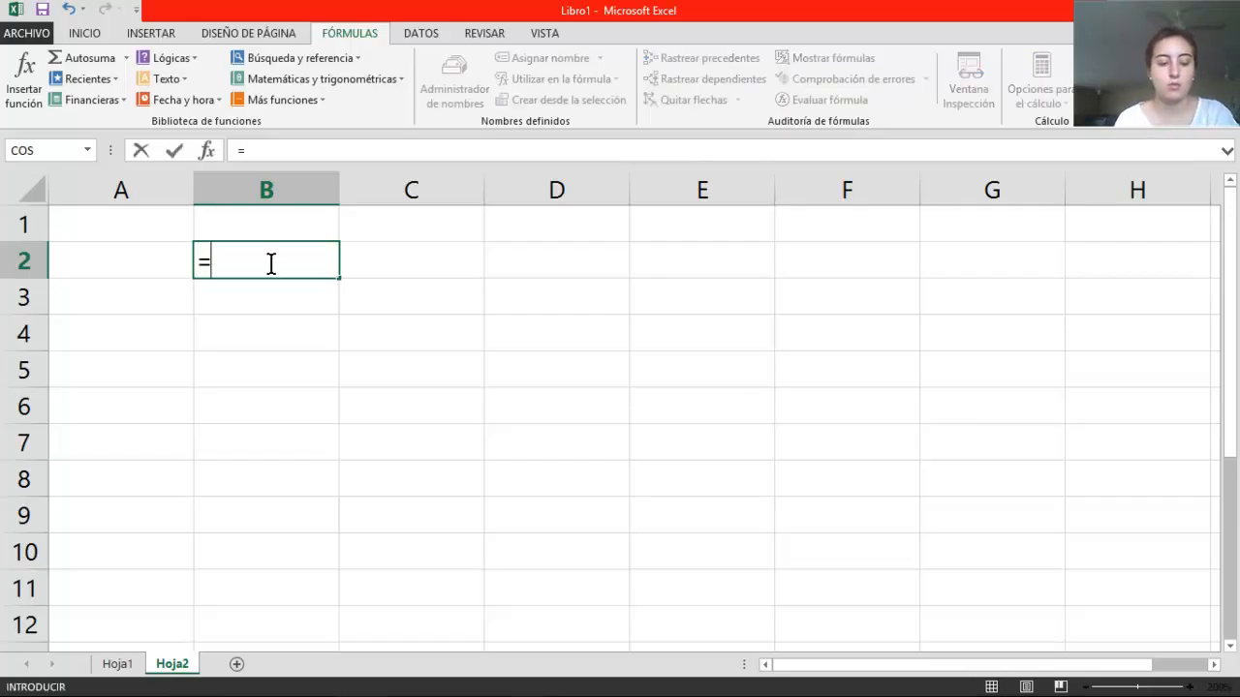
{"action": "type", "text": "co"}
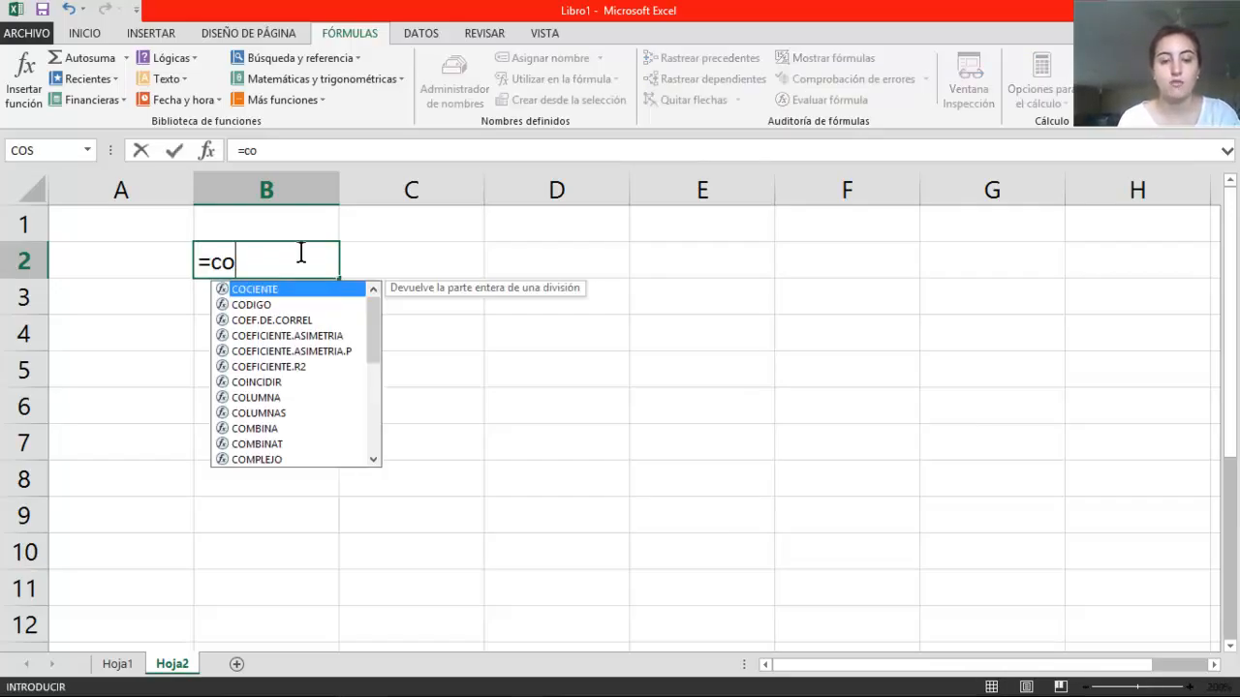
{"action": "type", "text": "s("}
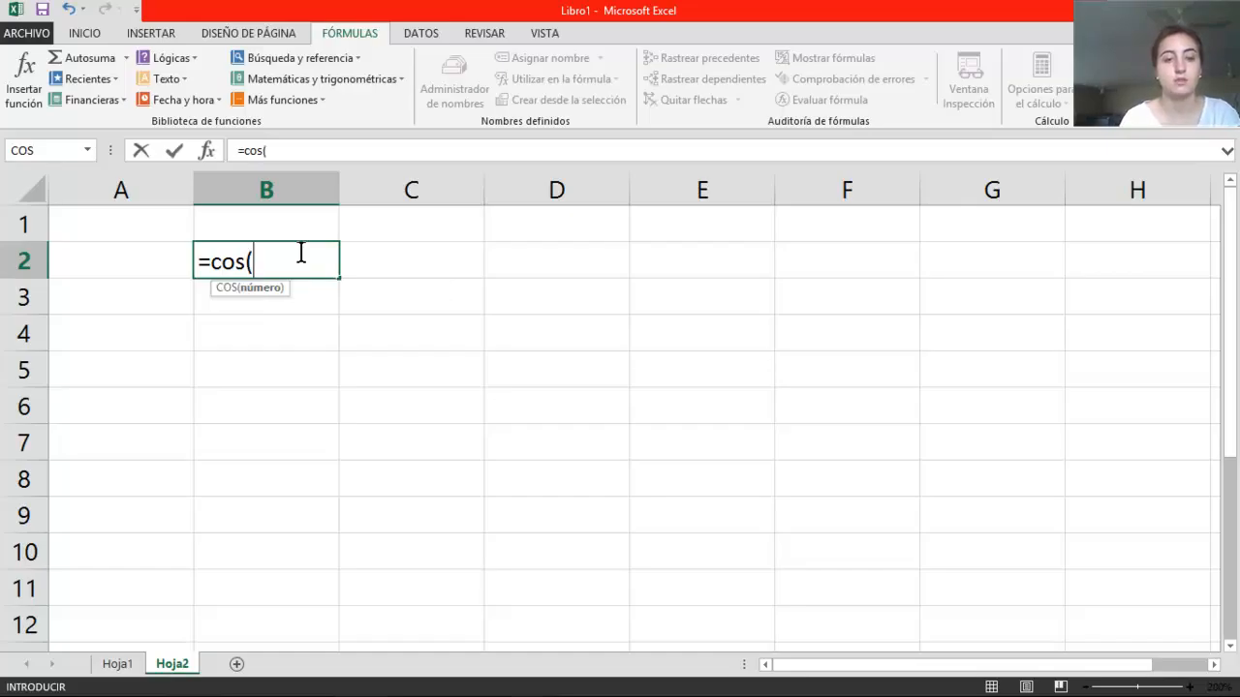
{"action": "left_click", "coordinate": [250, 300]}
{"action": "left_click", "coordinate": [172, 271]}
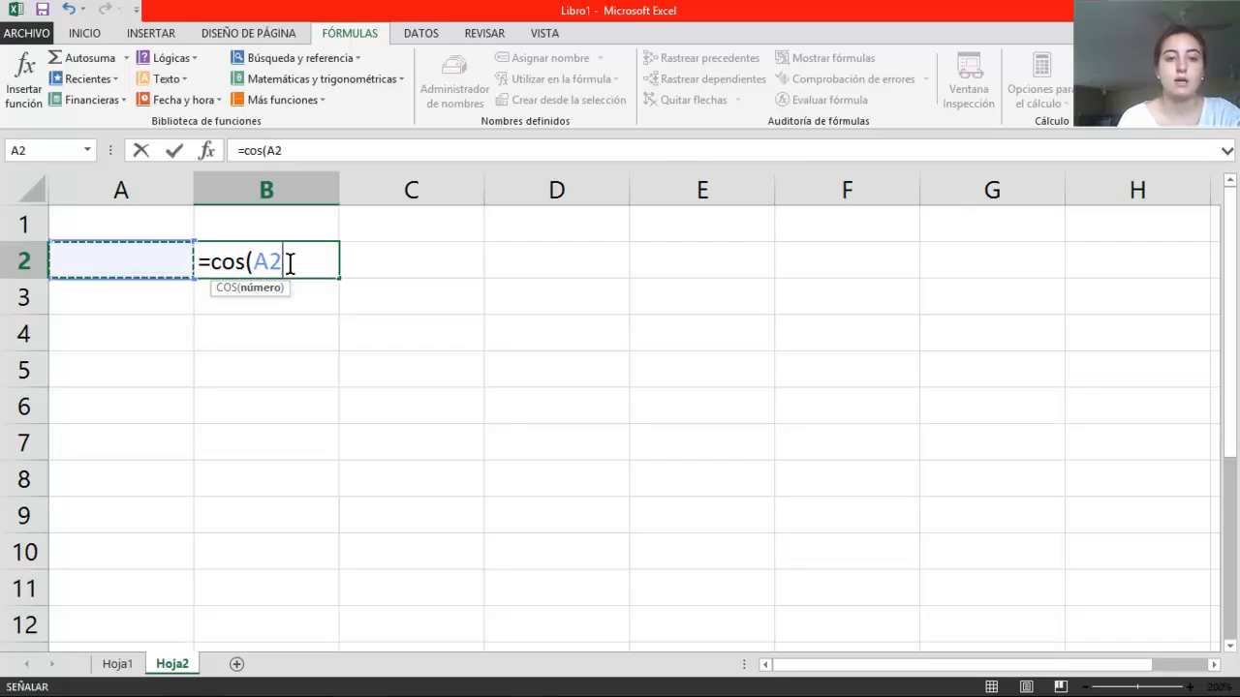
{"action": "left_click_drag", "start_coordinate": [218, 268], "coordinate": [191, 268]}
{"action": "key", "text": "BackSpace"}
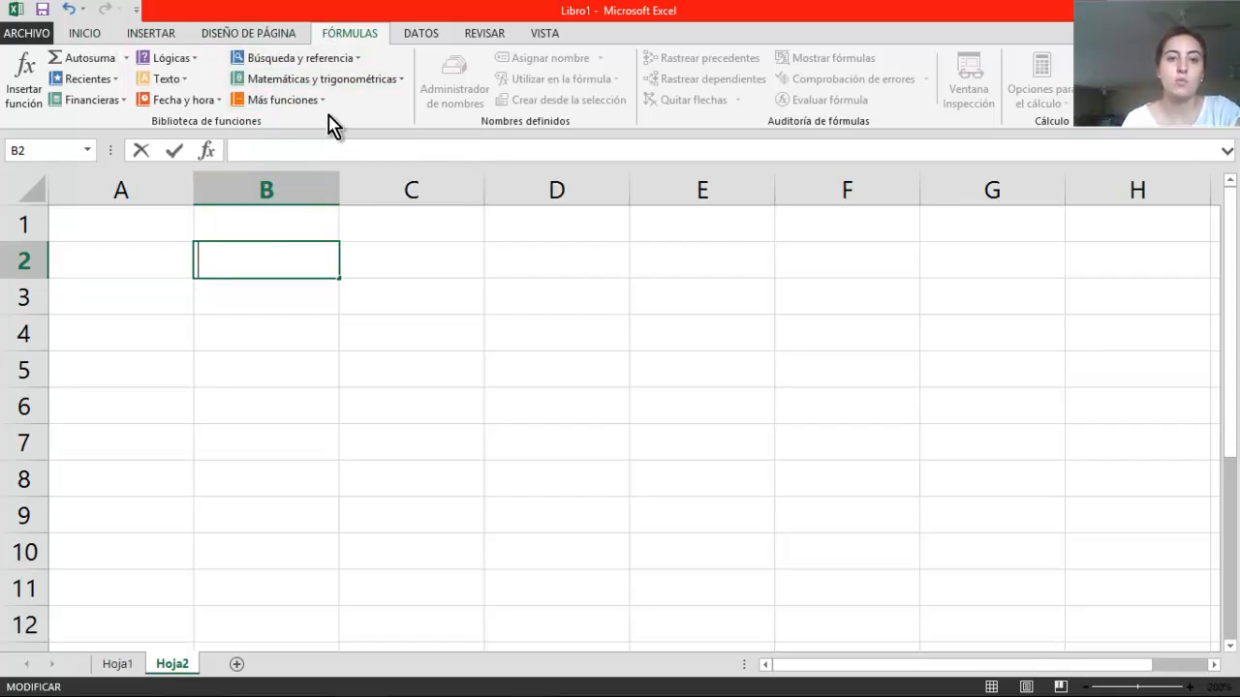
Open the arguments of the COS function from the math and trigonometry functions for B2, and cancel the insertion
{"action": "left_click", "coordinate": [395, 81]}
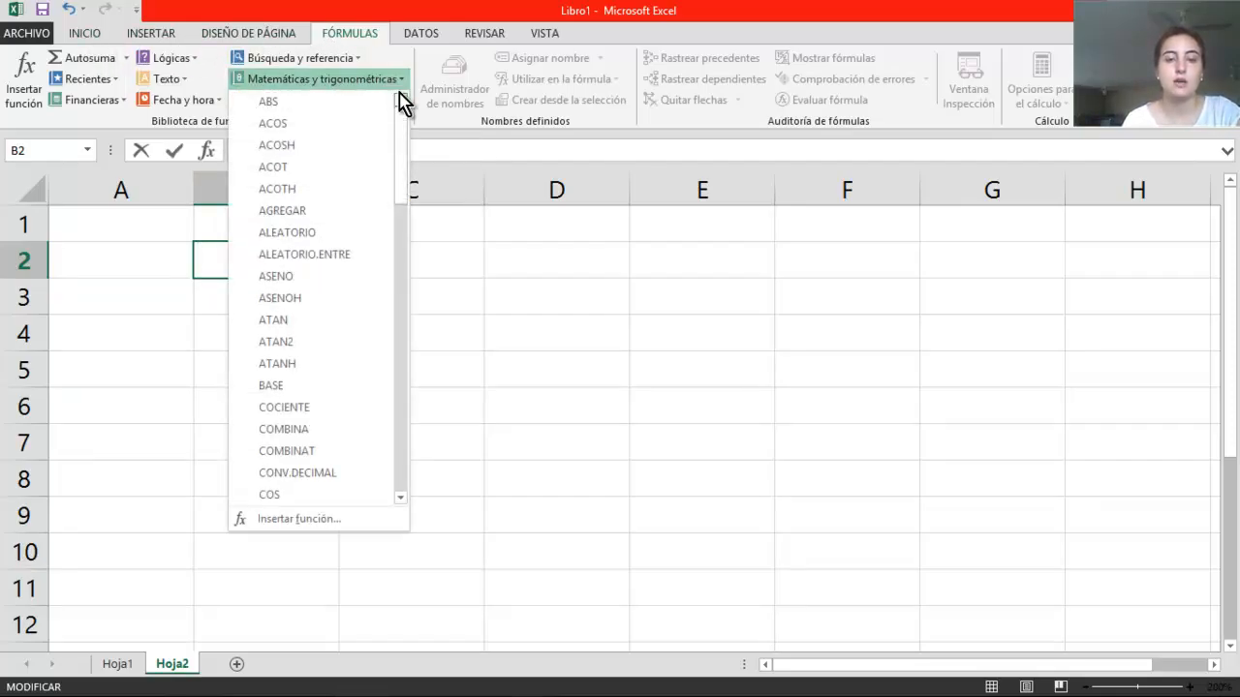
{"action": "left_click_drag", "start_coordinate": [396, 126], "coordinate": [401, 172]}
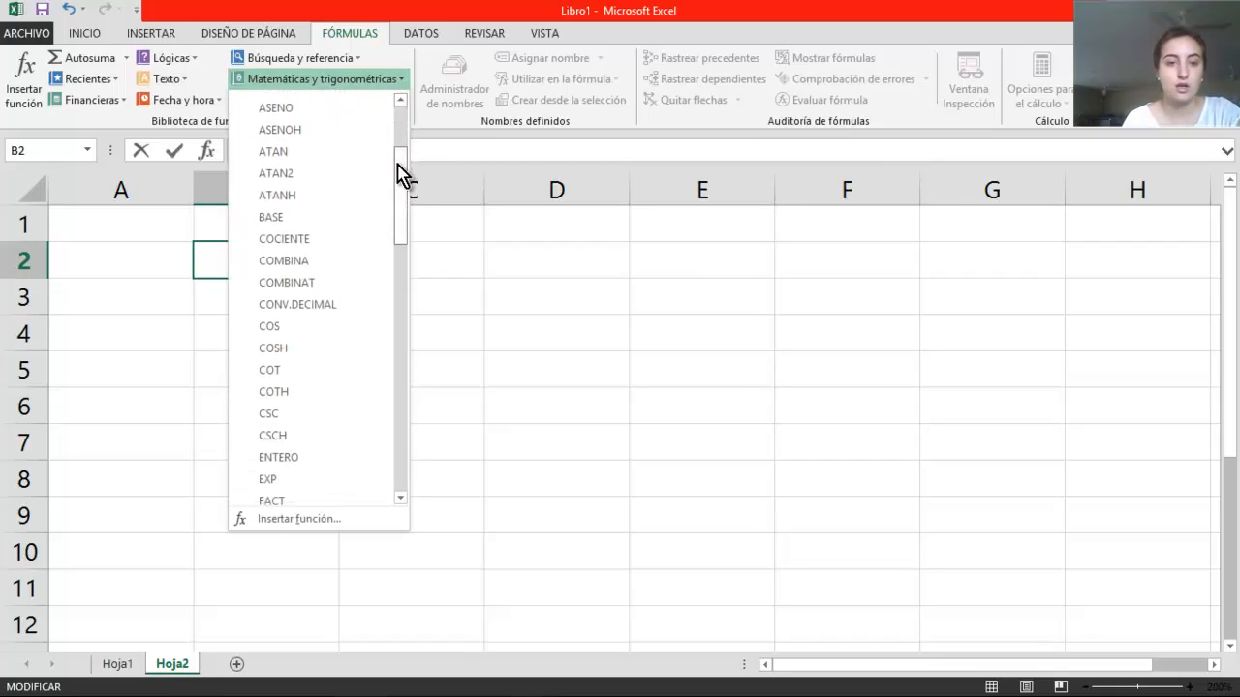
{"action": "left_click", "coordinate": [285, 329]}
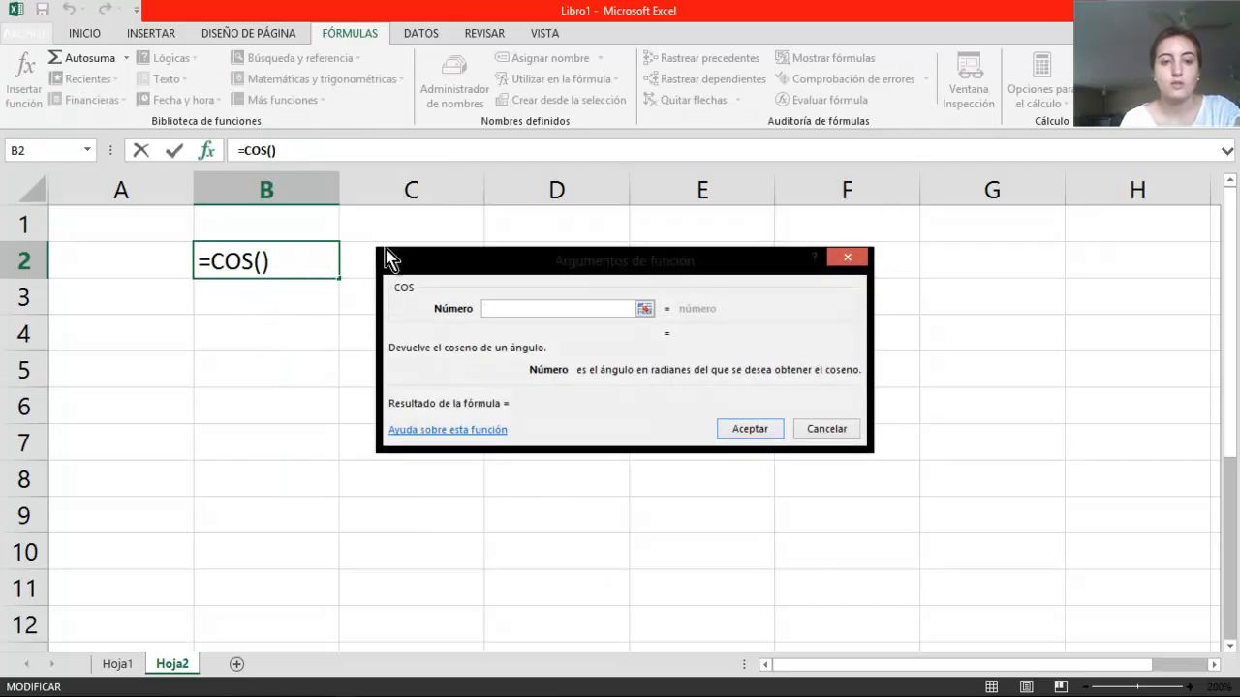
{"action": "left_click_drag", "start_coordinate": [571, 260], "coordinate": [571, 231]}
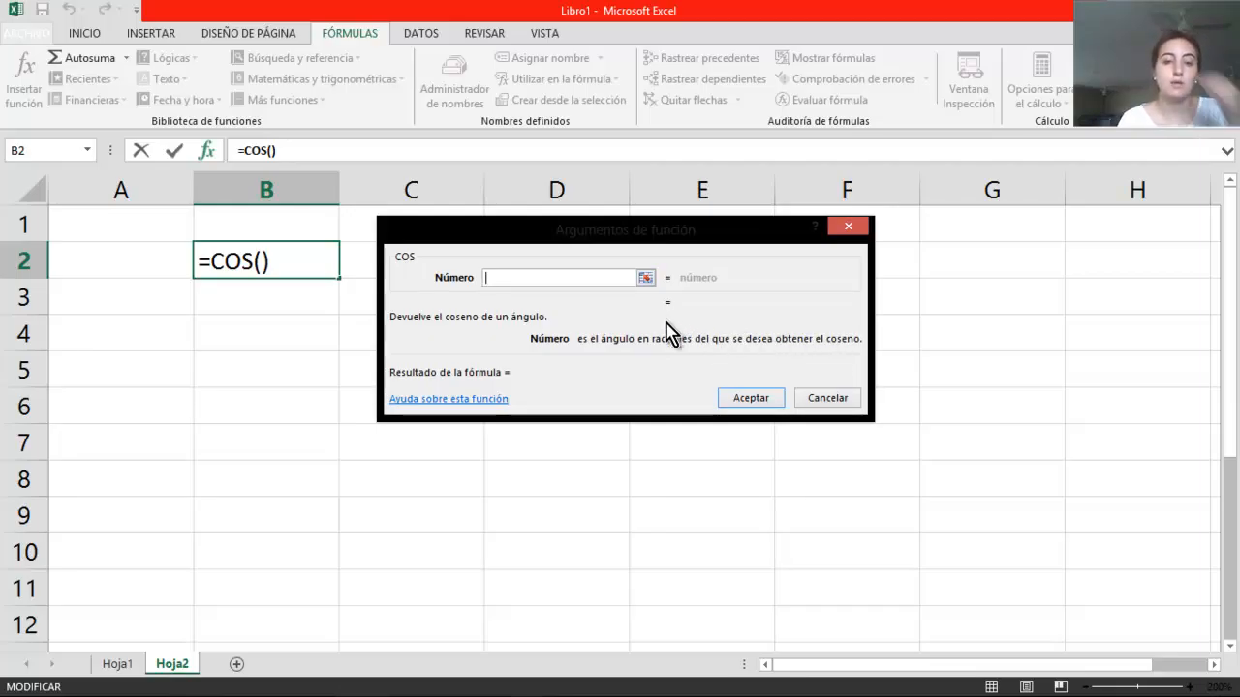
{"action": "left_click", "coordinate": [848, 226]}
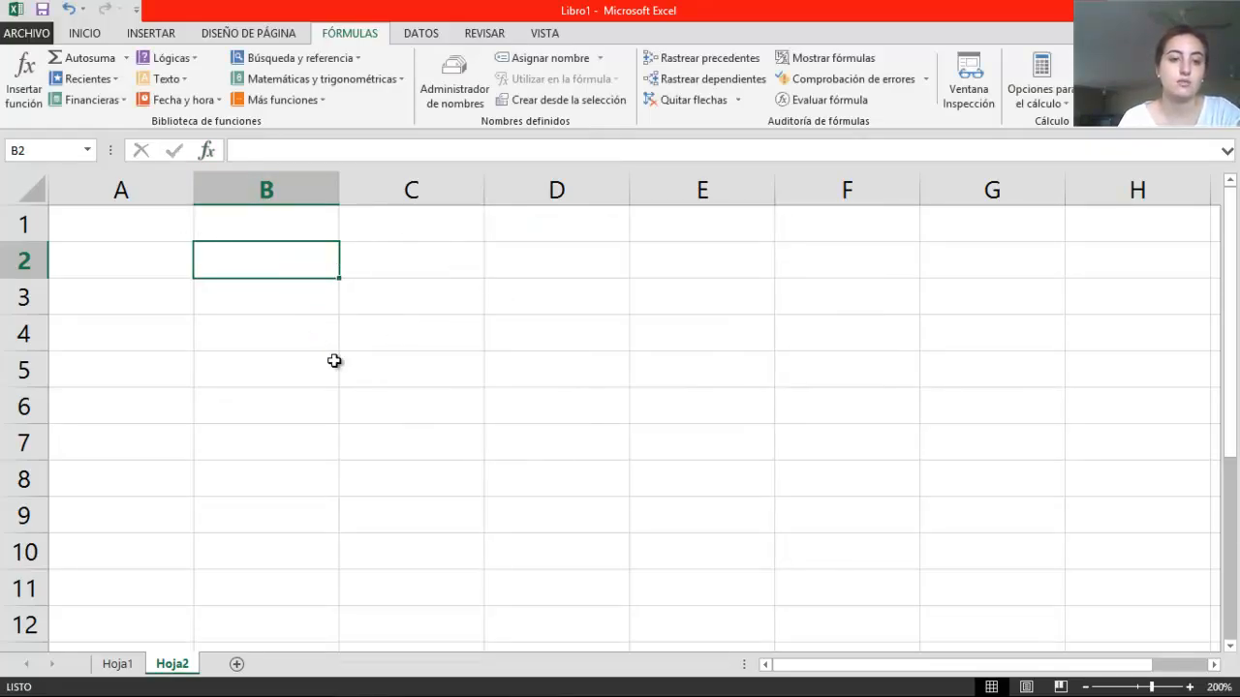
Go to sheet Hoja1 and examine which angles are in radians and which in degrees using the colour legend
{"action": "left_click", "coordinate": [118, 665]}
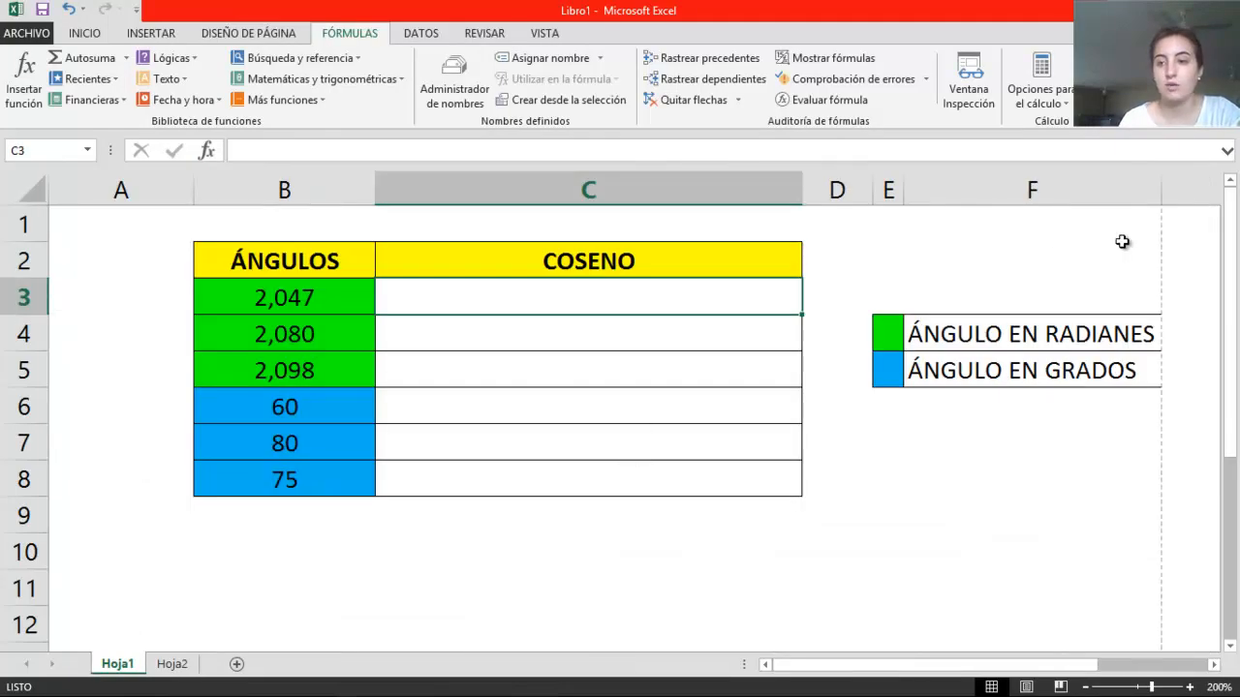
{"action": "left_click_drag", "start_coordinate": [1234, 224], "coordinate": [1235, 256]}
{"action": "left_click", "coordinate": [1104, 450]}
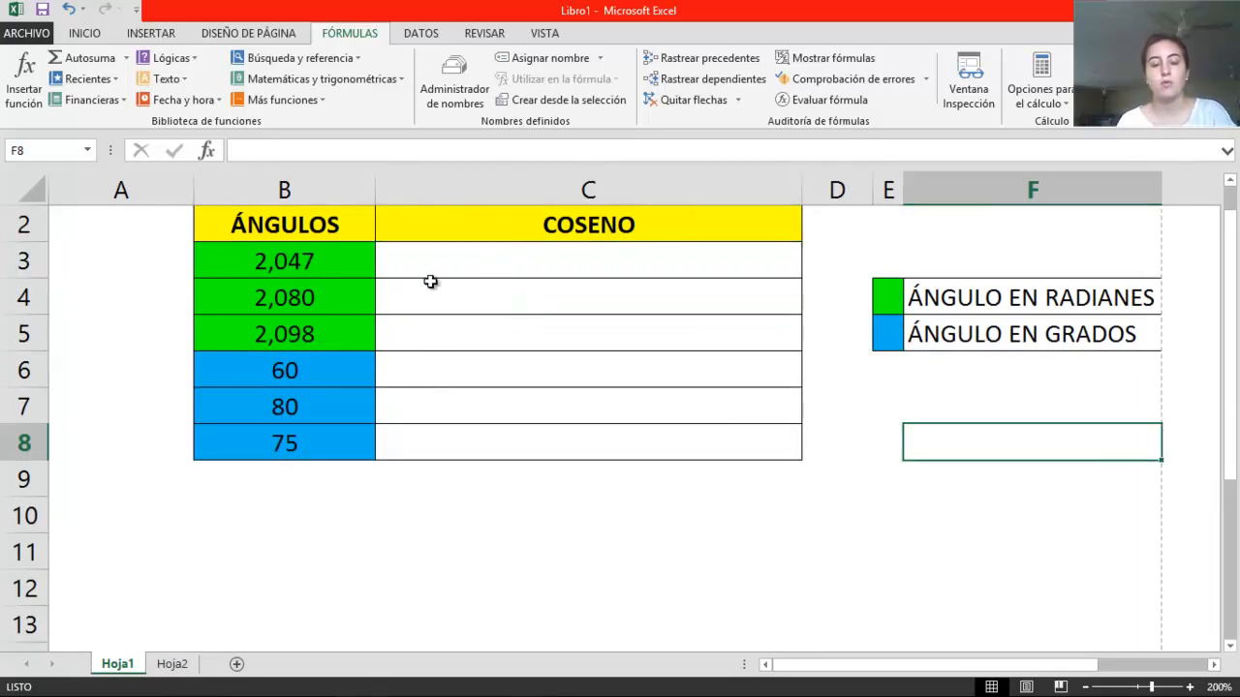
{"action": "left_click", "coordinate": [327, 276]}
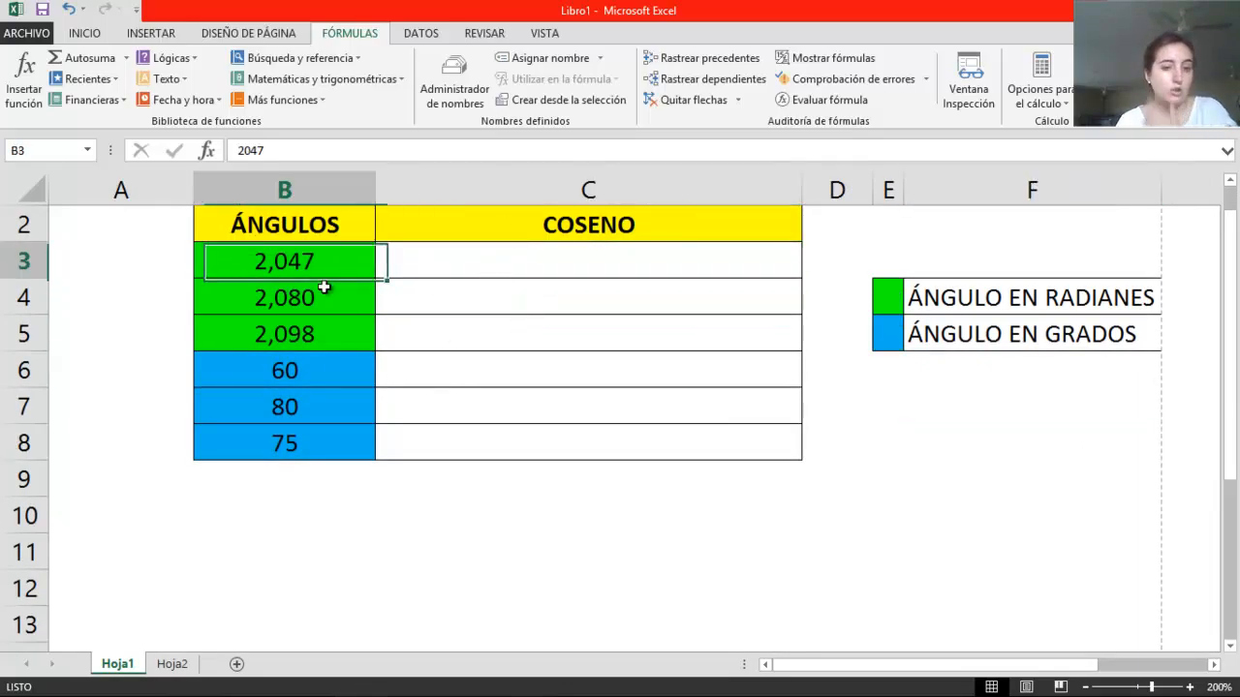
{"action": "left_click", "coordinate": [1064, 290]}
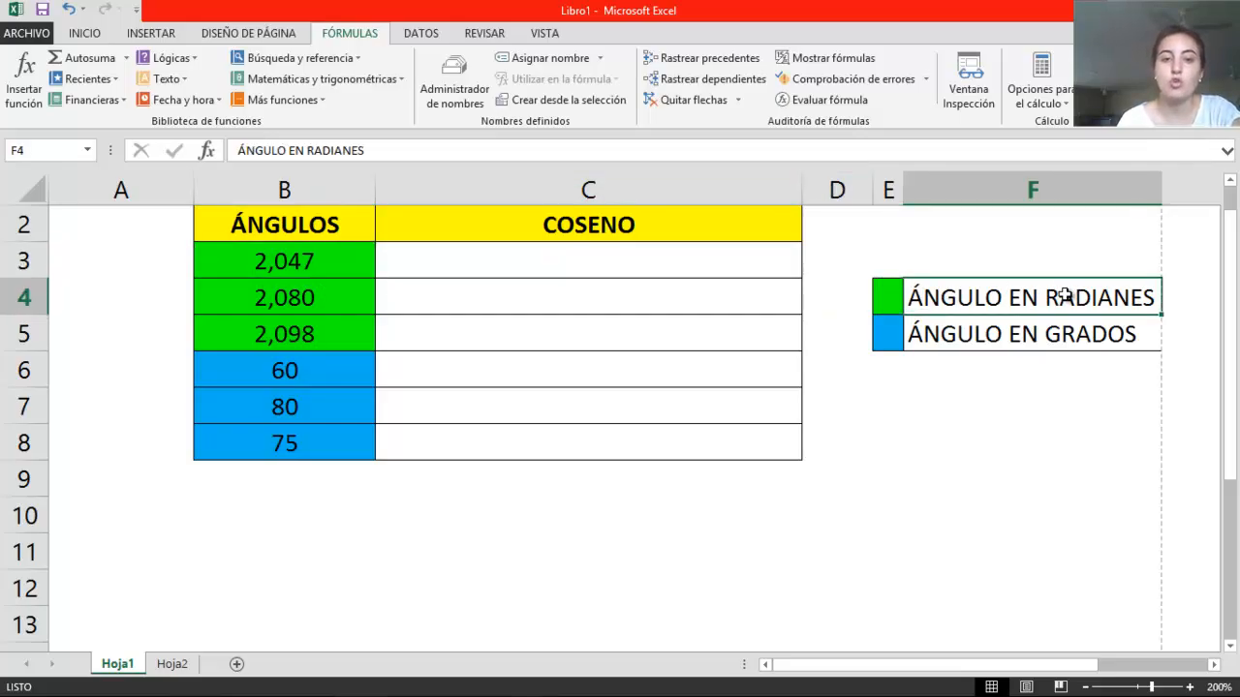
{"action": "left_click", "coordinate": [259, 369]}
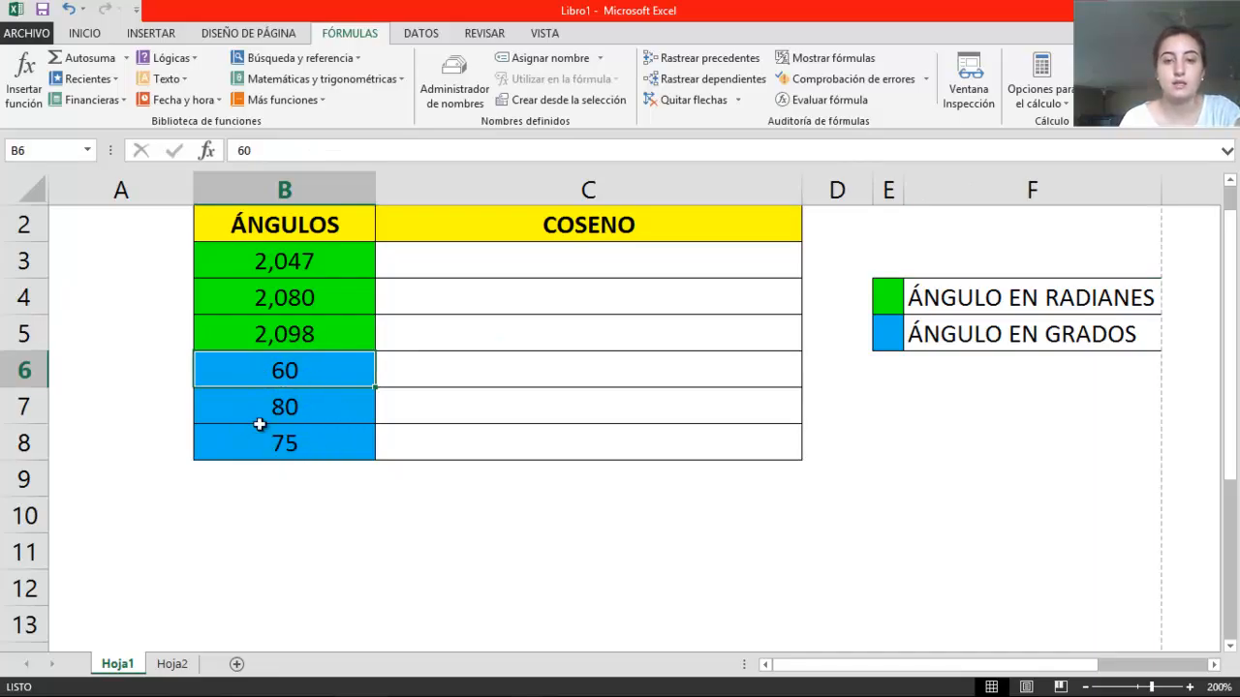
{"action": "left_click", "coordinate": [1102, 333]}
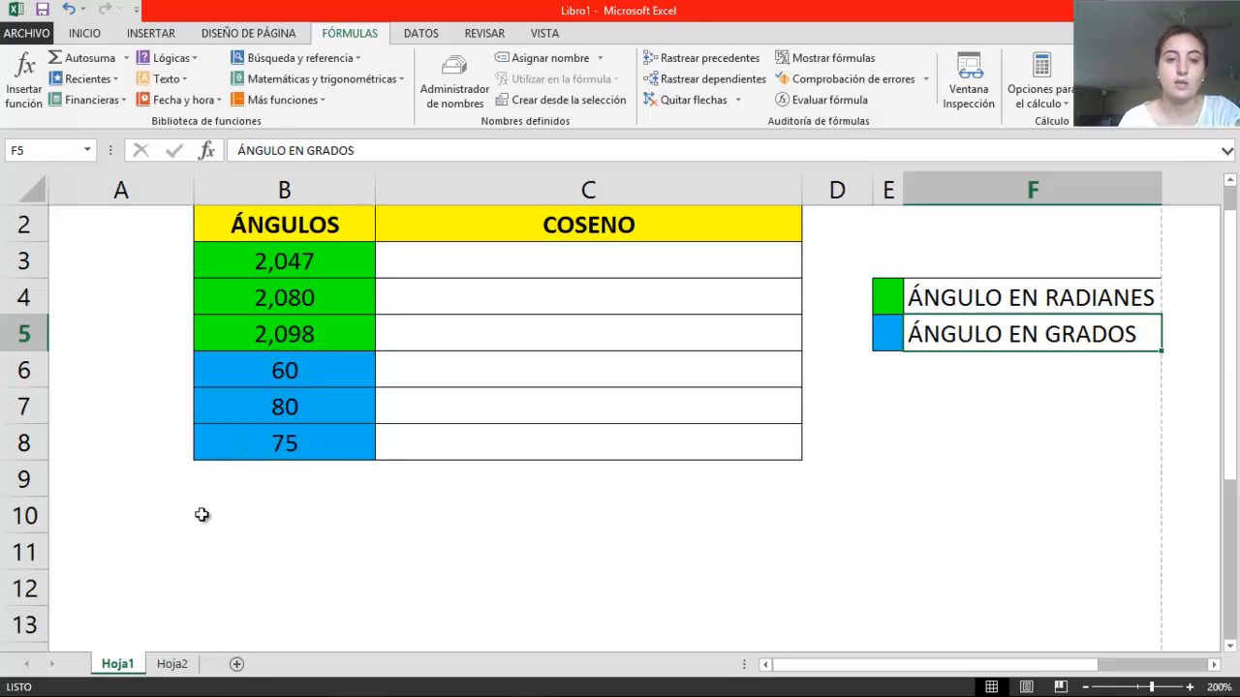
{"action": "left_click", "coordinate": [915, 297]}
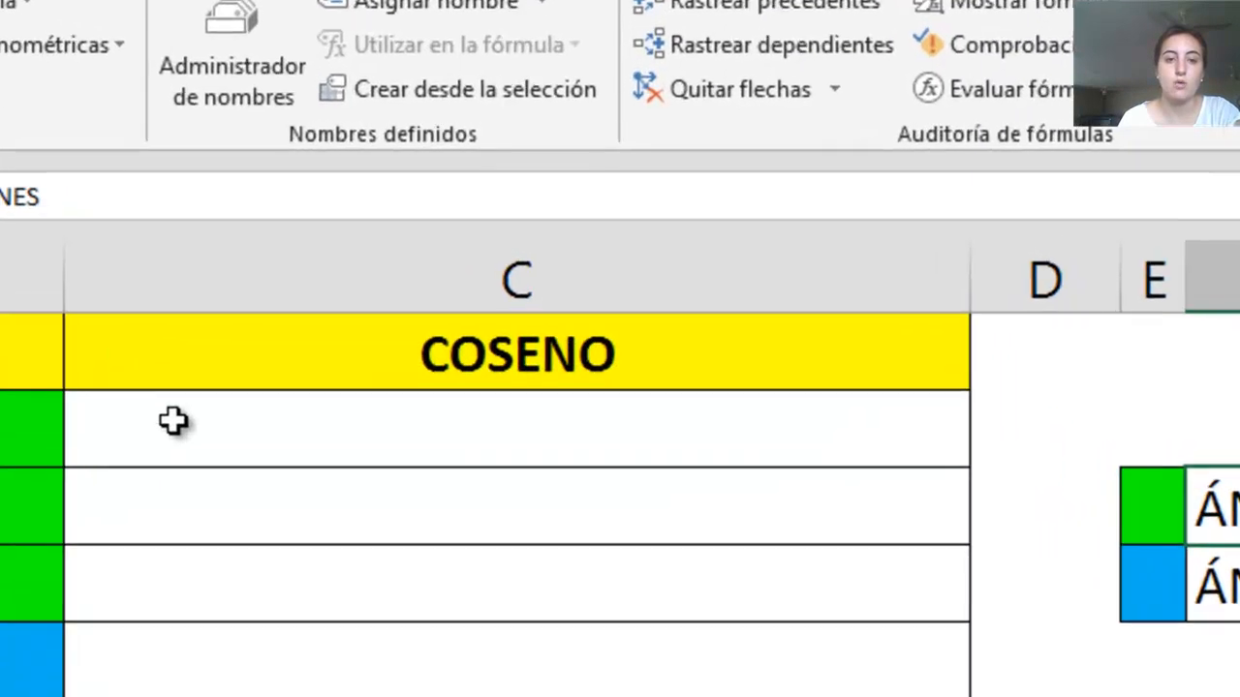
Calculate the cosine of the first angle in cell C3 with the formula =cos(B3)
{"action": "left_click", "coordinate": [428, 257]}
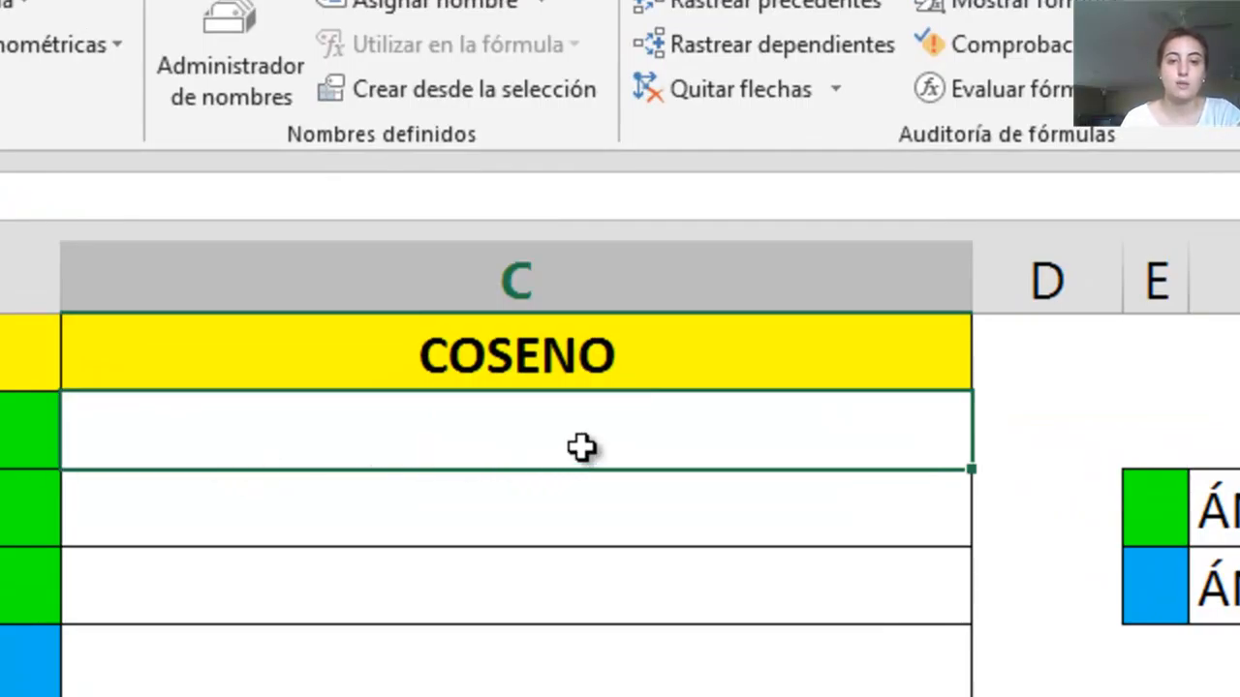
{"action": "type", "text": "=cos"}
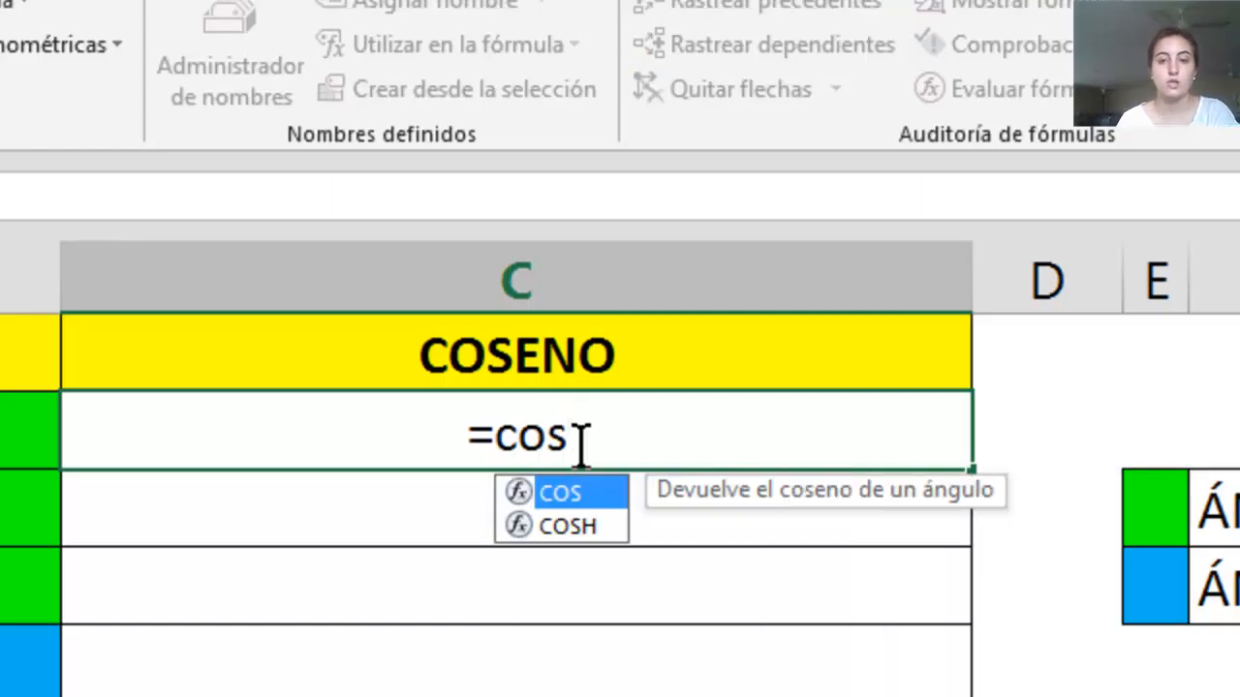
{"action": "type", "text": "("}
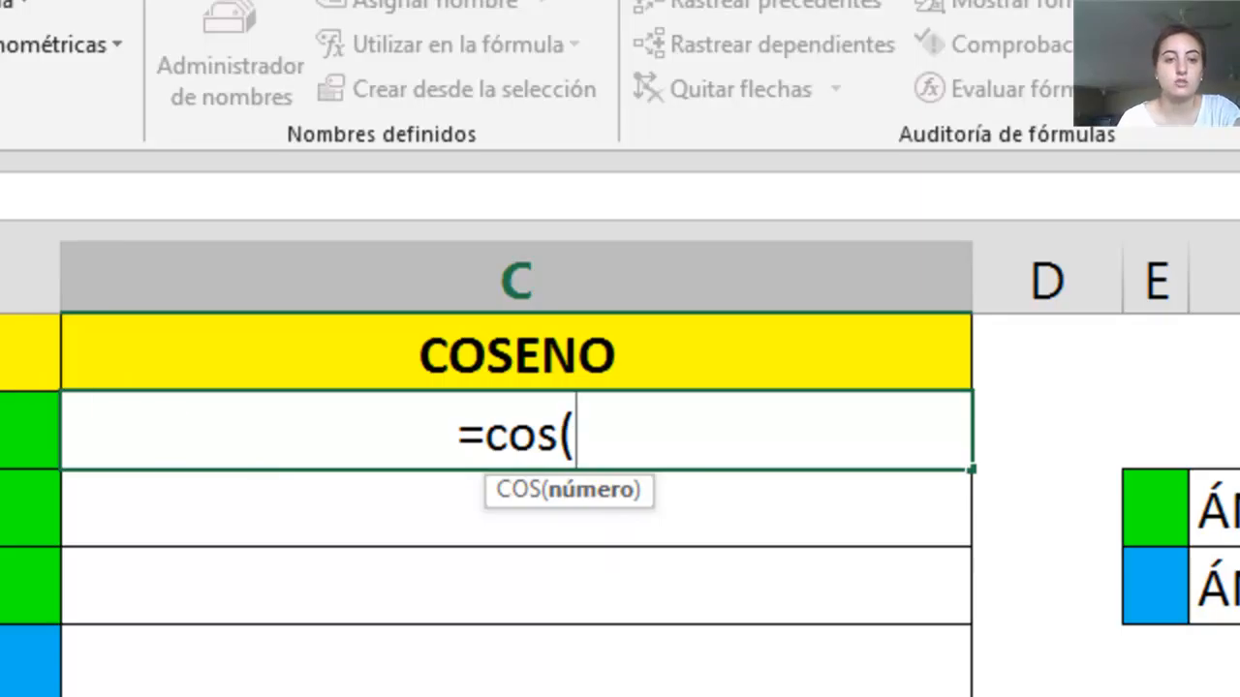
{"action": "key", "text": "Left"}
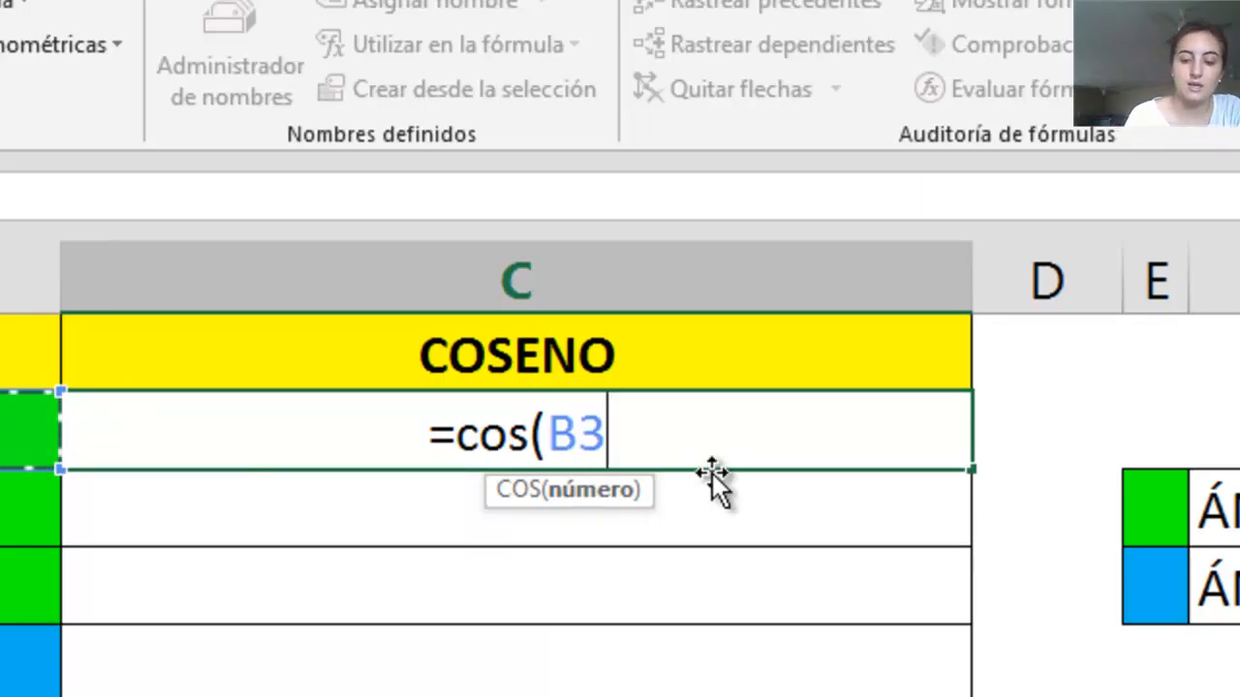
{"action": "type", "text": ")"}
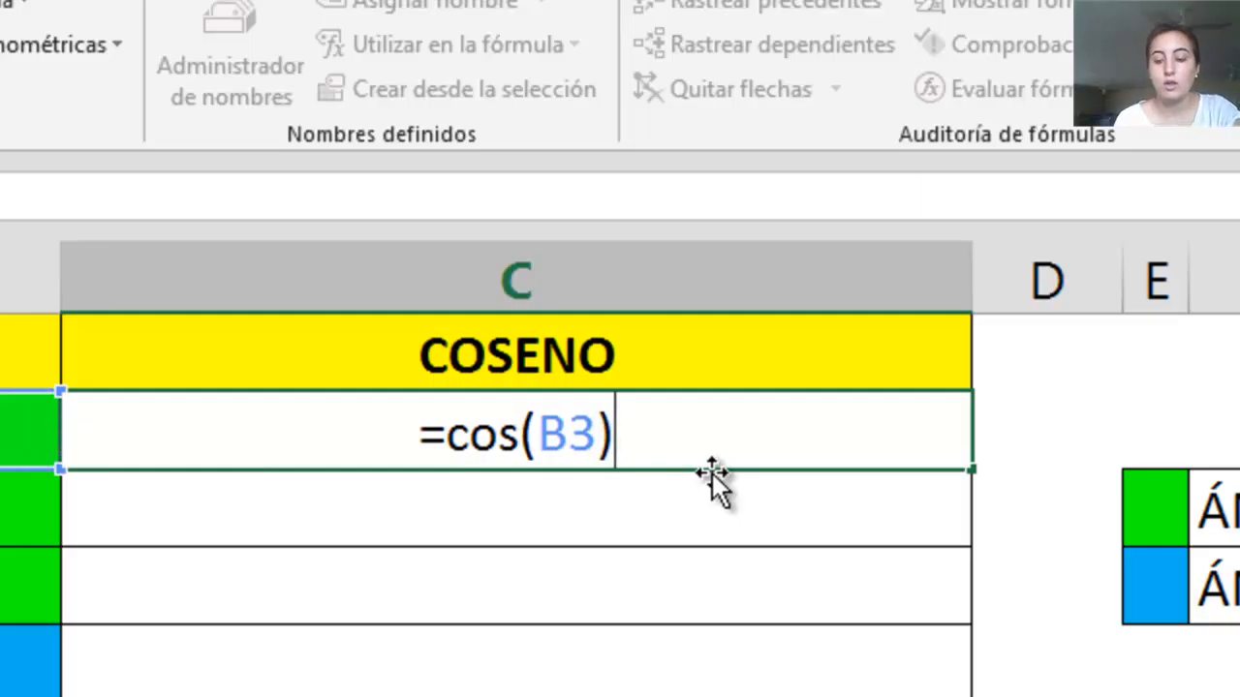
{"action": "key", "text": "Return"}
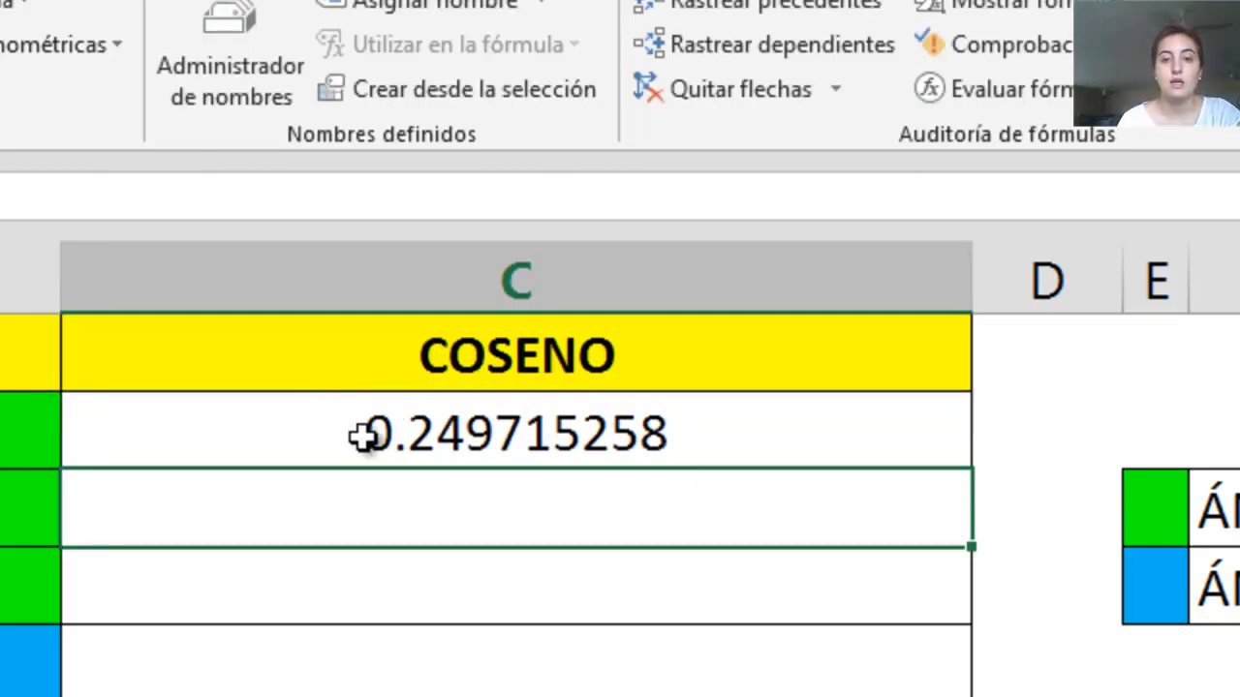
{"action": "left_click", "coordinate": [496, 436]}
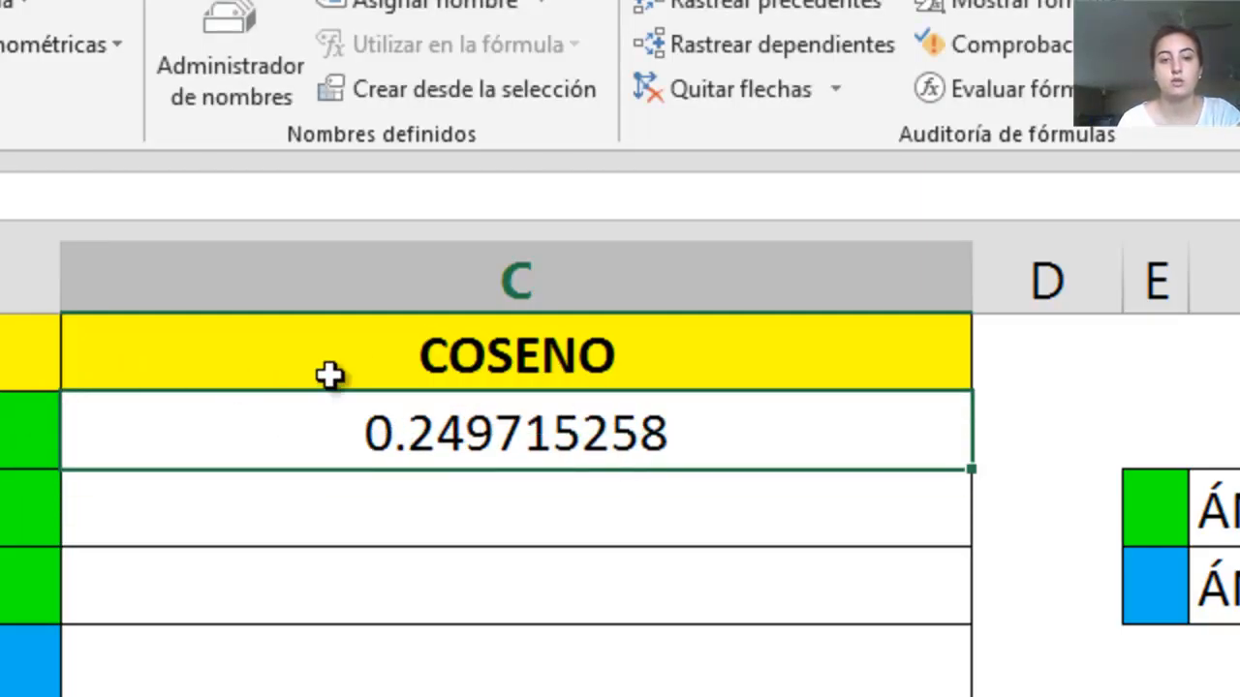
Insert the COS function in cell C4 from the math and trigonometry functions and move its arguments dialog off the angles
{"action": "left_click", "coordinate": [410, 506]}
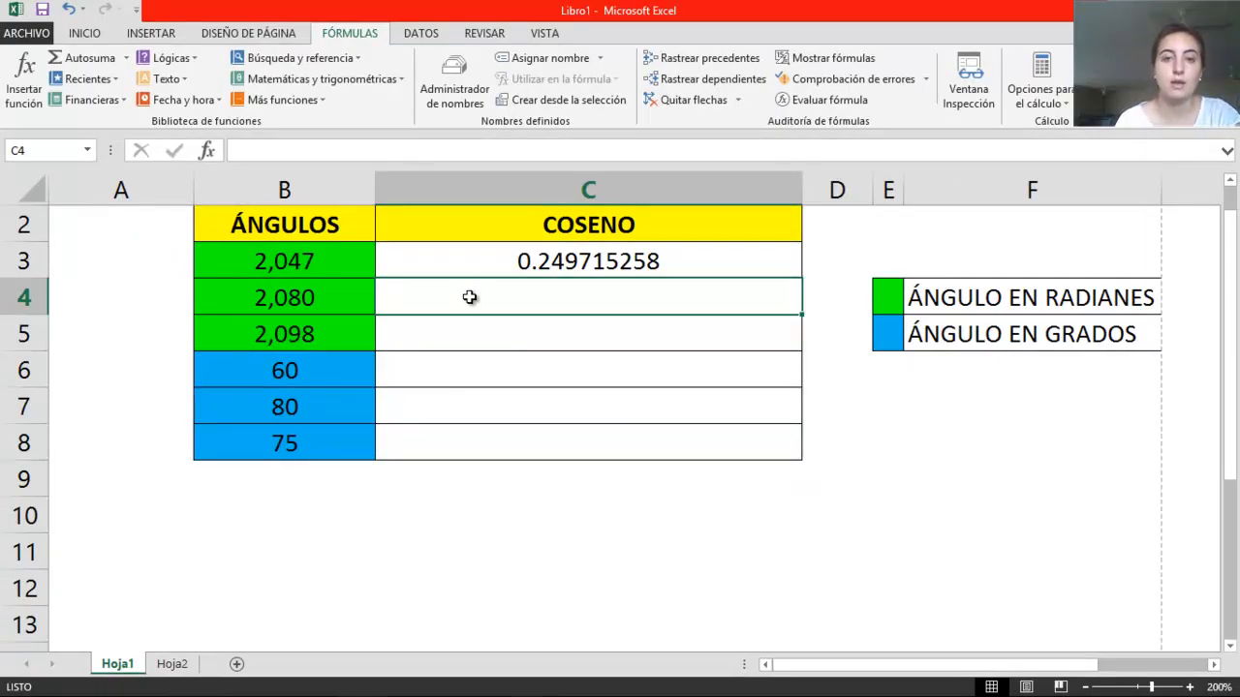
{"action": "left_click", "coordinate": [350, 82]}
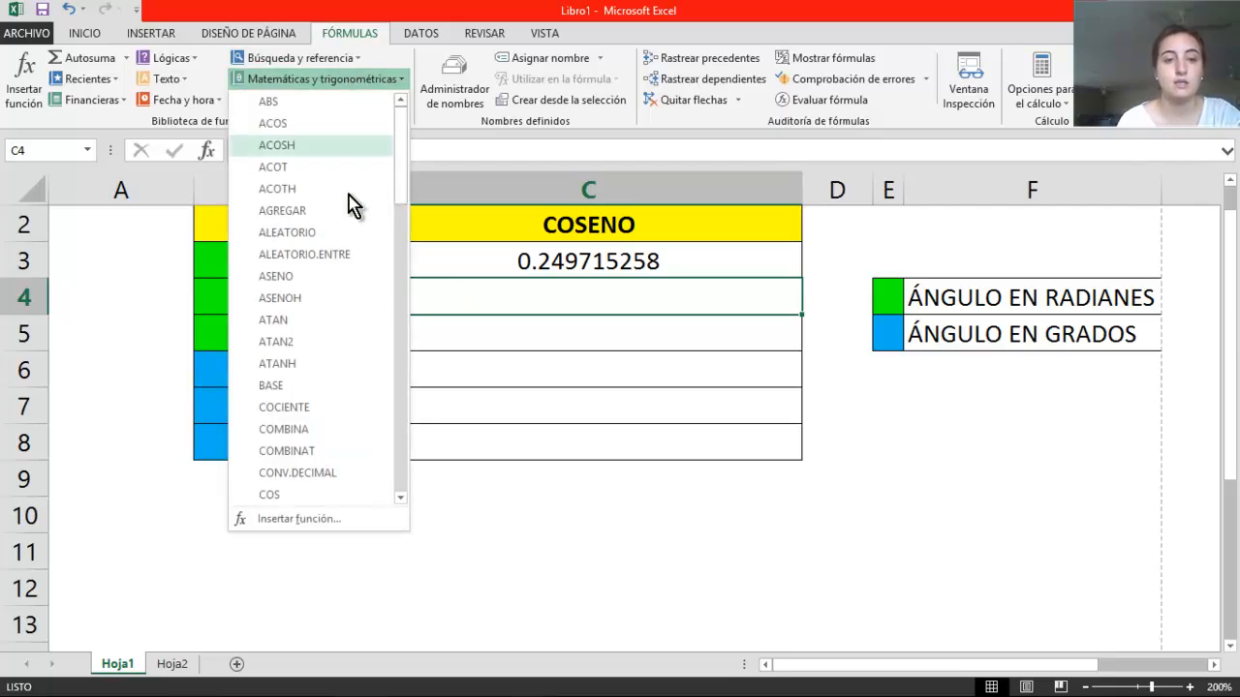
{"action": "scroll", "coordinate": [406, 169], "scroll_direction": "down", "scroll_amount": 2}
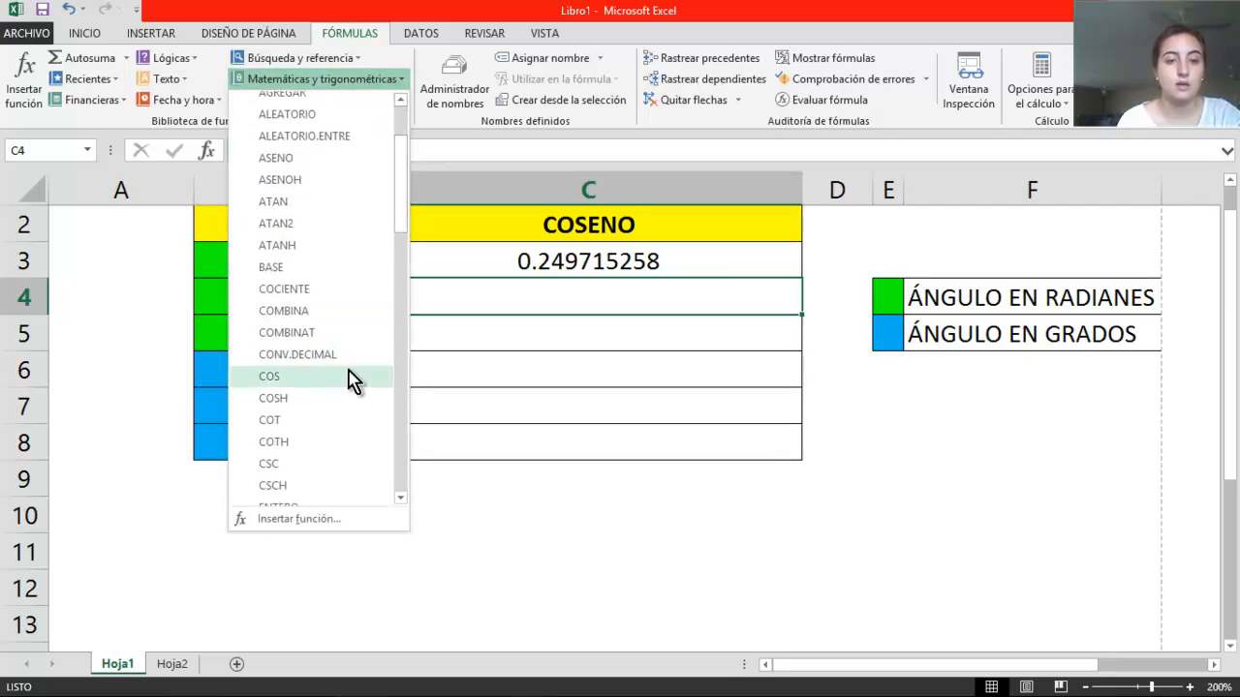
{"action": "left_click", "coordinate": [341, 386]}
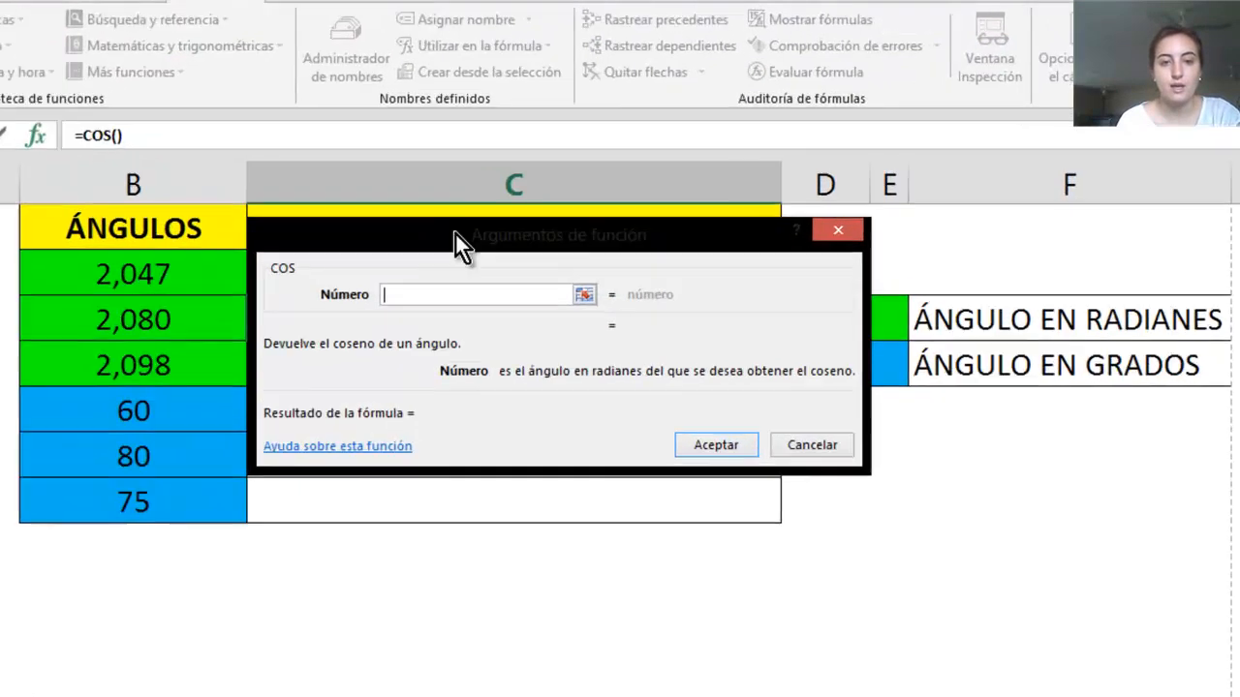
{"action": "left_click_drag", "start_coordinate": [544, 227], "coordinate": [615, 220]}
{"action": "left_click_drag", "start_coordinate": [329, 252], "coordinate": [476, 180]}
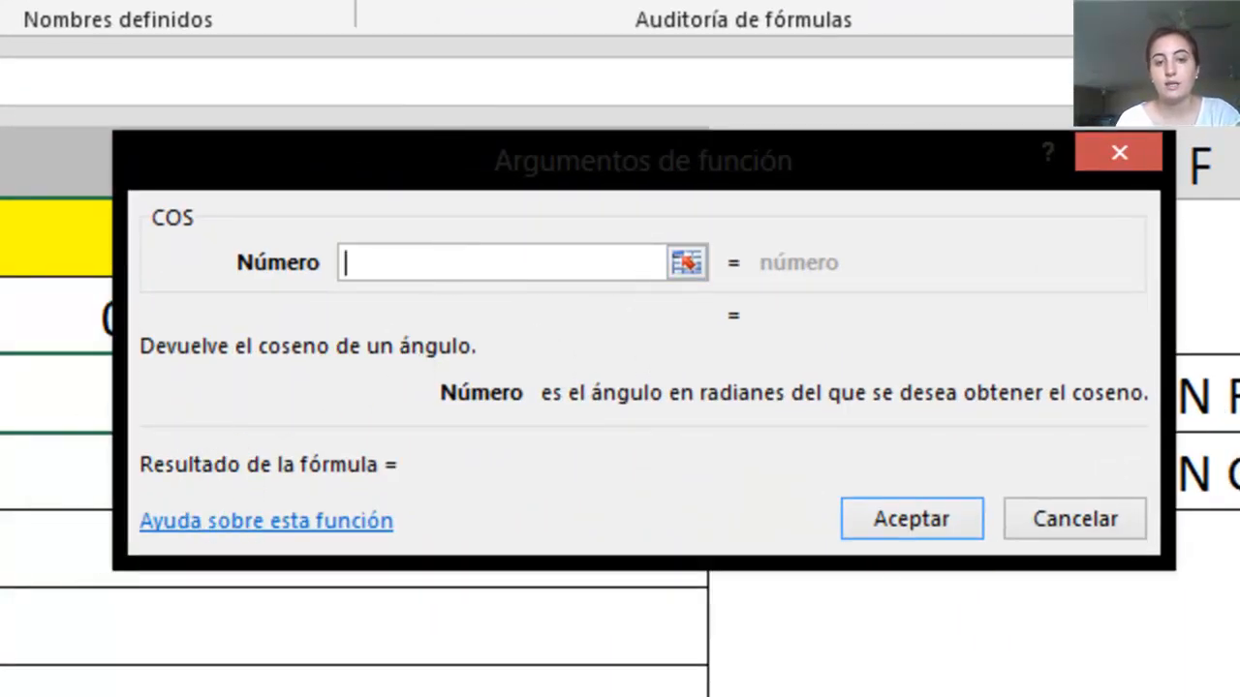
Try B4 as the Número argument by picking the cell directly, and clear the argument
{"action": "left_click", "coordinate": [0, 394]}
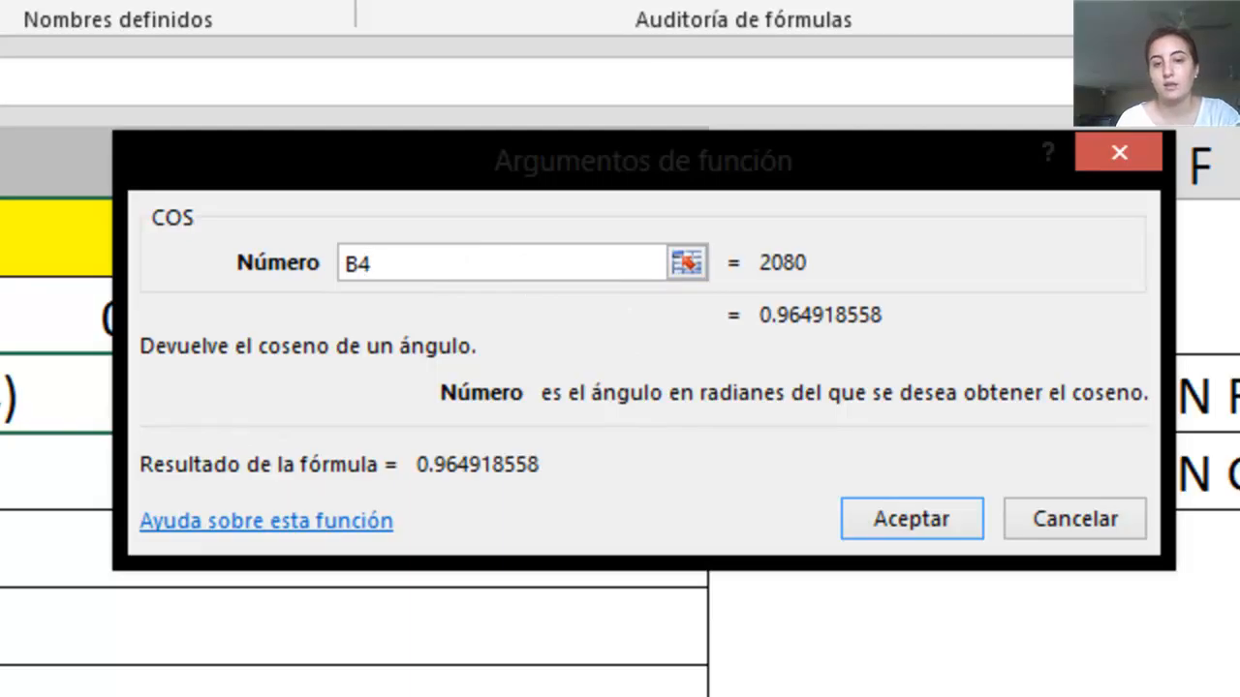
{"action": "key", "text": "BackSpace"}
{"action": "key", "text": "BackSpace"}
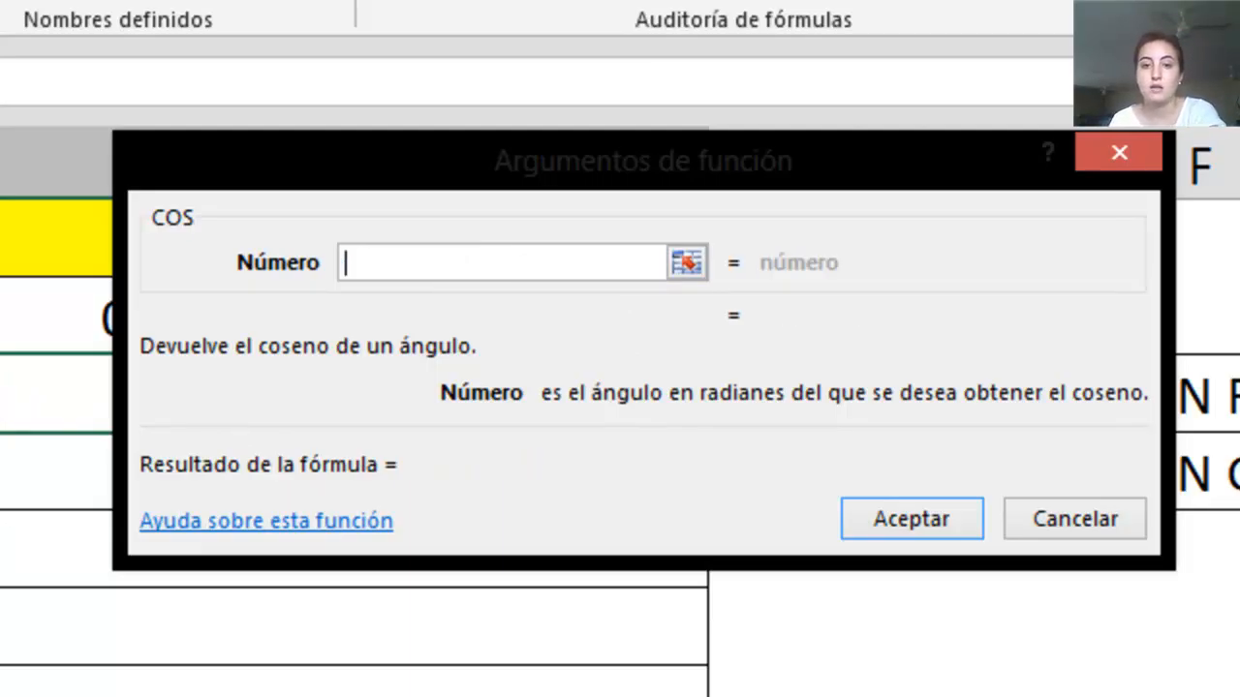
Set the COS function's Número argument to cell B4 using the collapsed range selector and accept the function in C4
{"action": "left_click", "coordinate": [687, 263]}
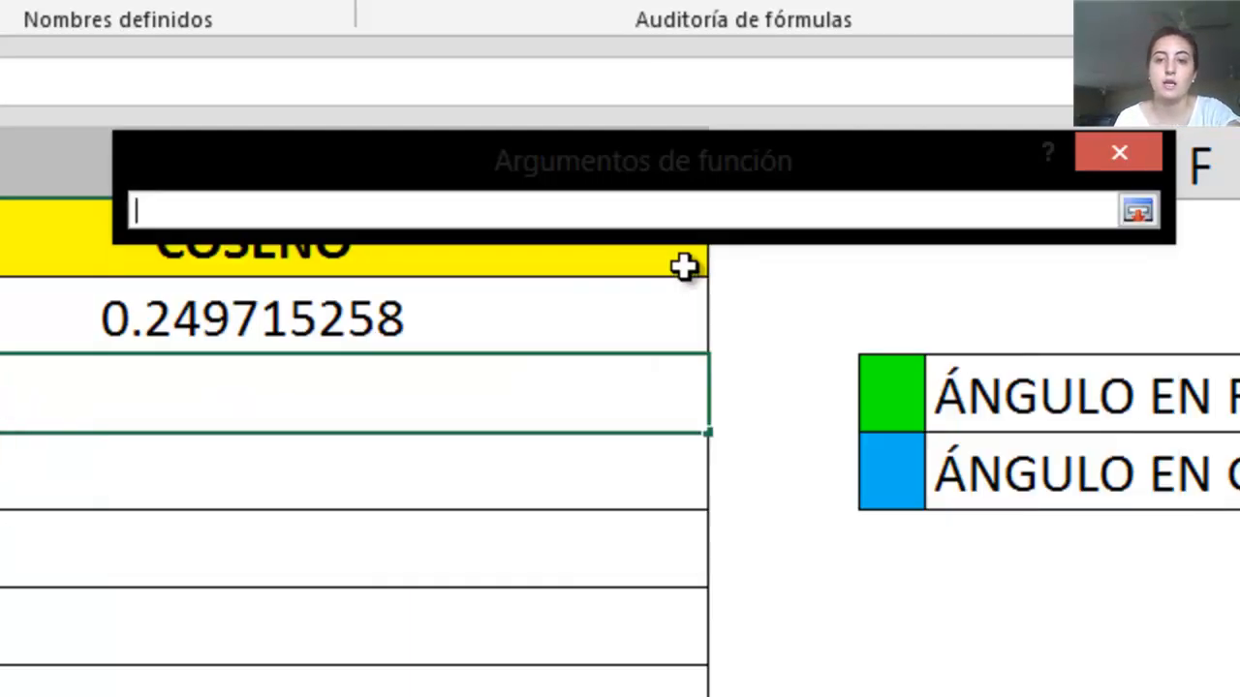
{"action": "left_click", "coordinate": [0, 394]}
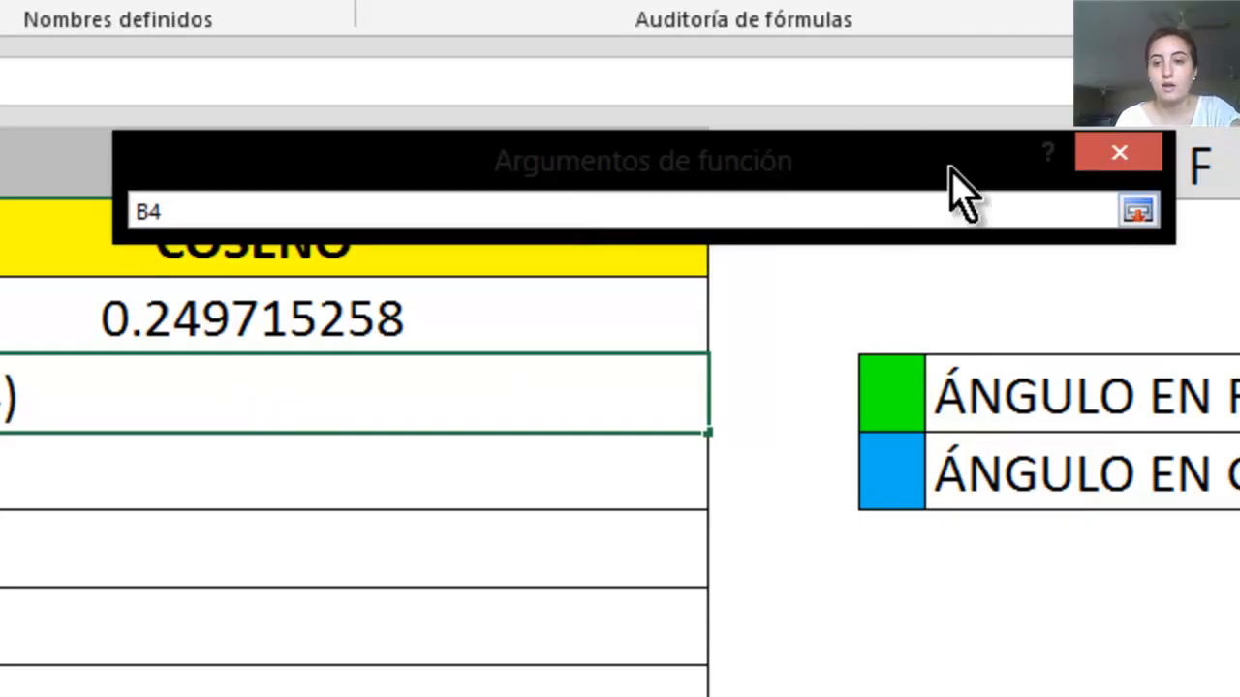
{"action": "left_click", "coordinate": [1135, 213]}
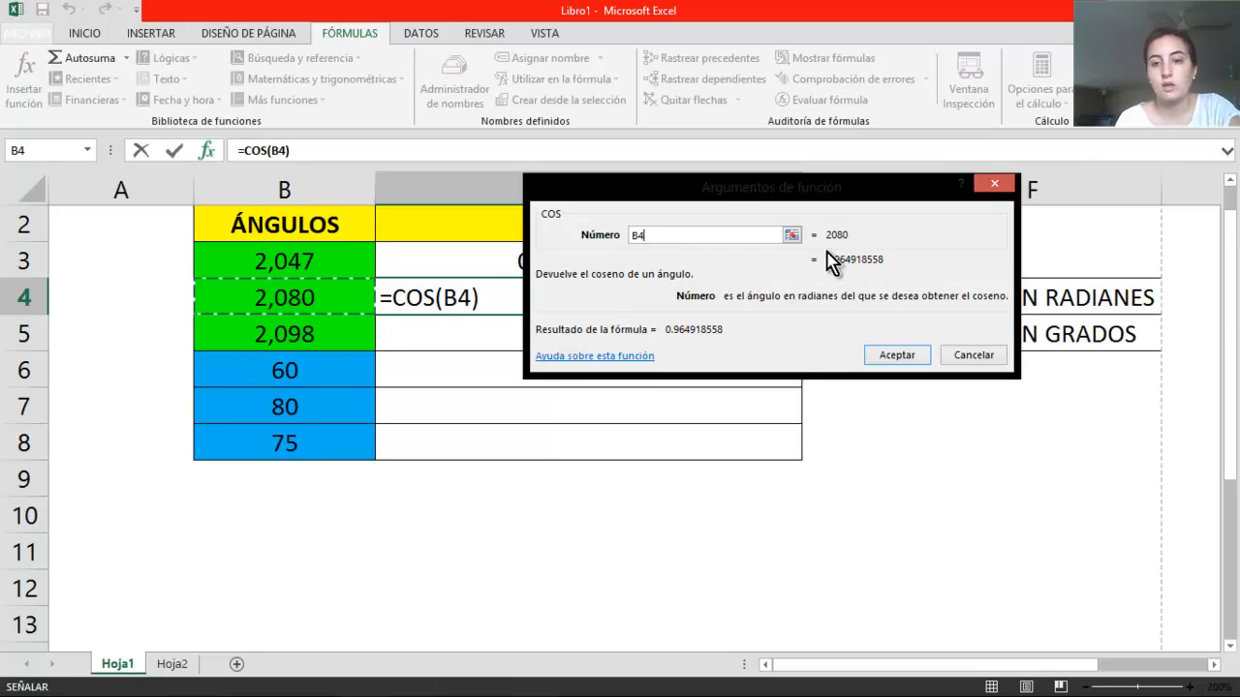
{"action": "left_click", "coordinate": [897, 341]}
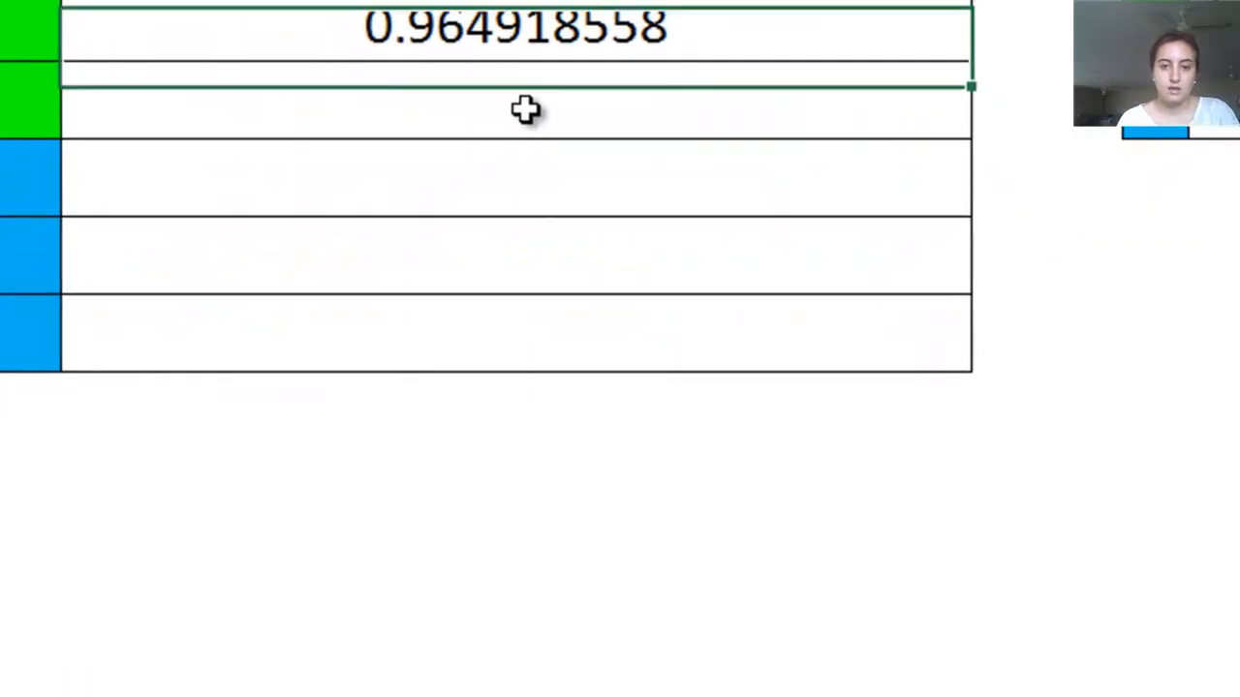
Calculate the cosine of the third radian angle in cell C5 with the formula =cos(B5)
{"action": "left_click", "coordinate": [591, 337]}
{"action": "type", "text": "="}
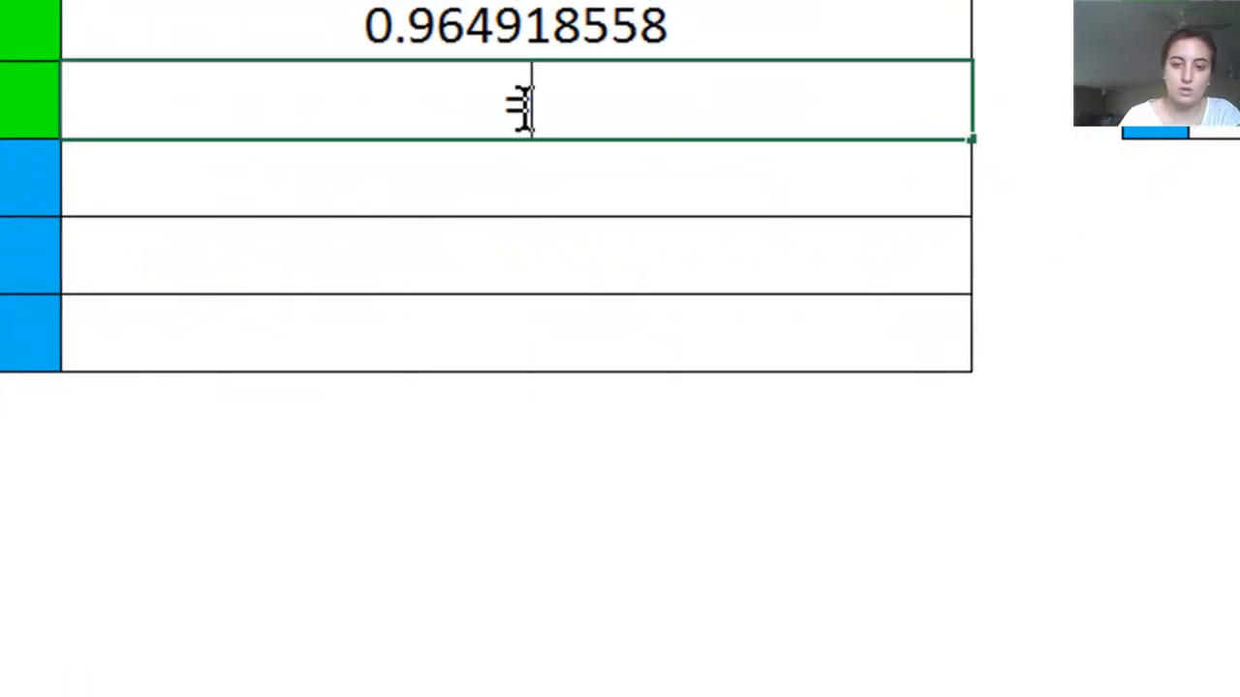
{"action": "type", "text": "ccos"}
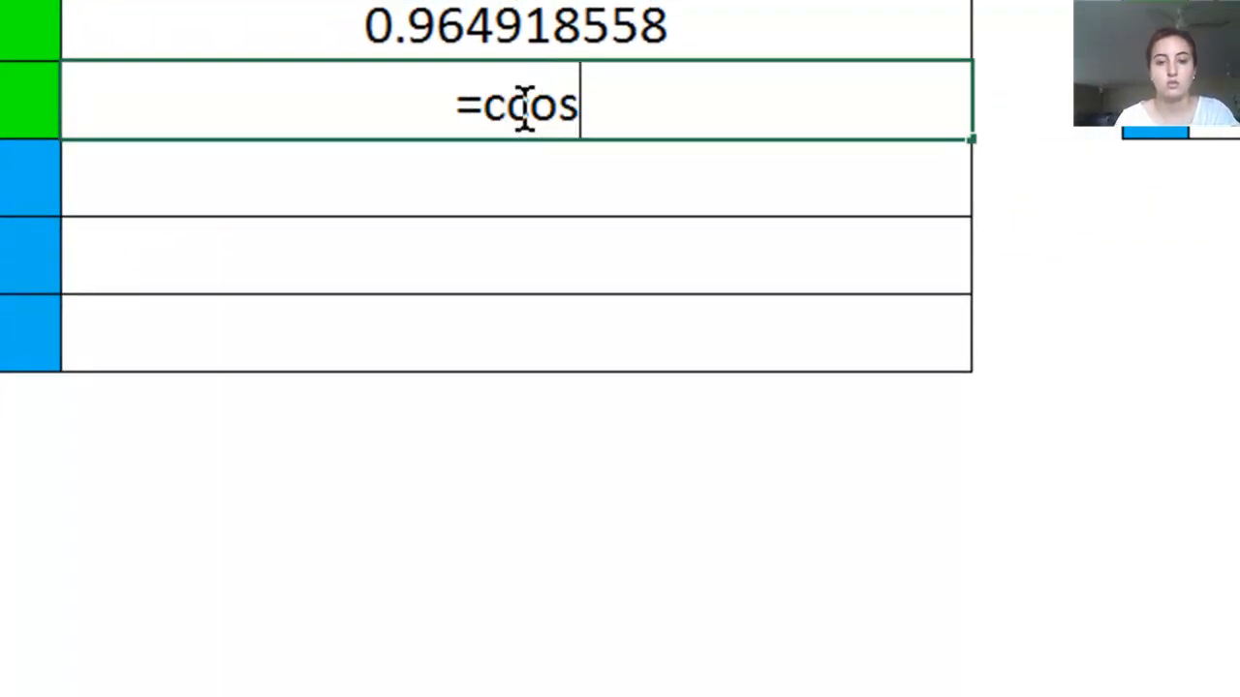
{"action": "key", "text": "BackSpace"}
{"action": "key", "text": "BackSpace"}
{"action": "key", "text": "BackSpace"}
{"action": "type", "text": "os("}
{"action": "left_click", "coordinate": [10, 100]}
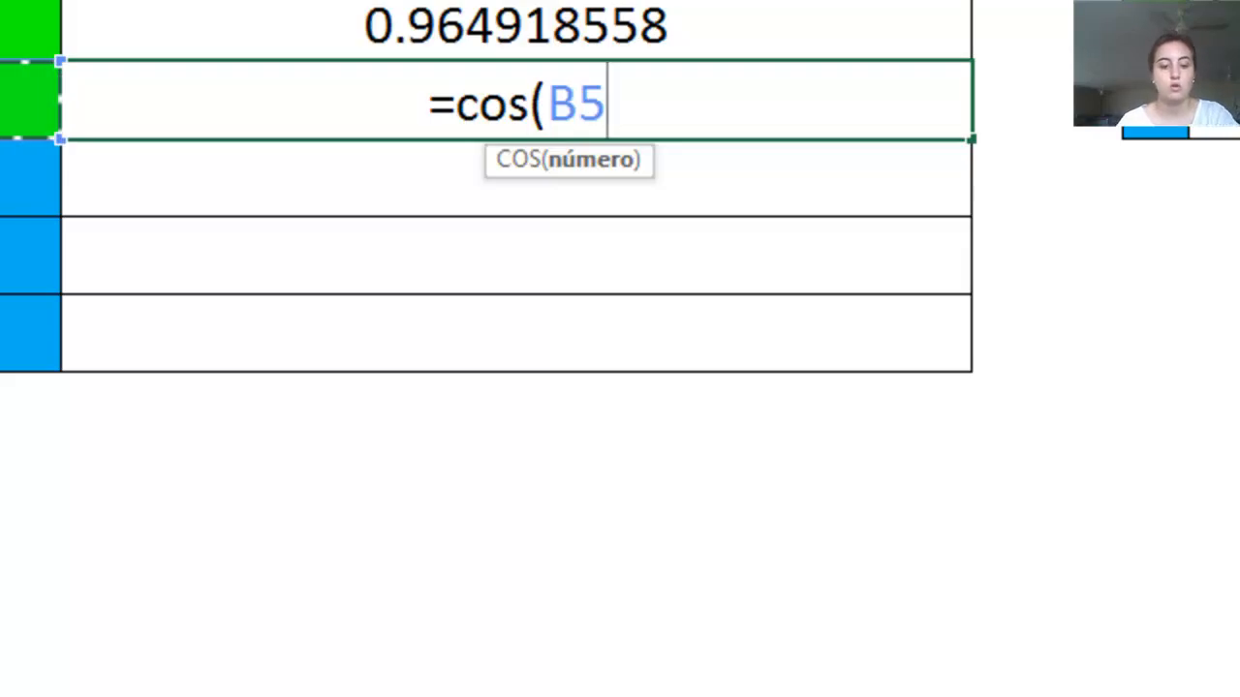
{"action": "type", "text": ")"}
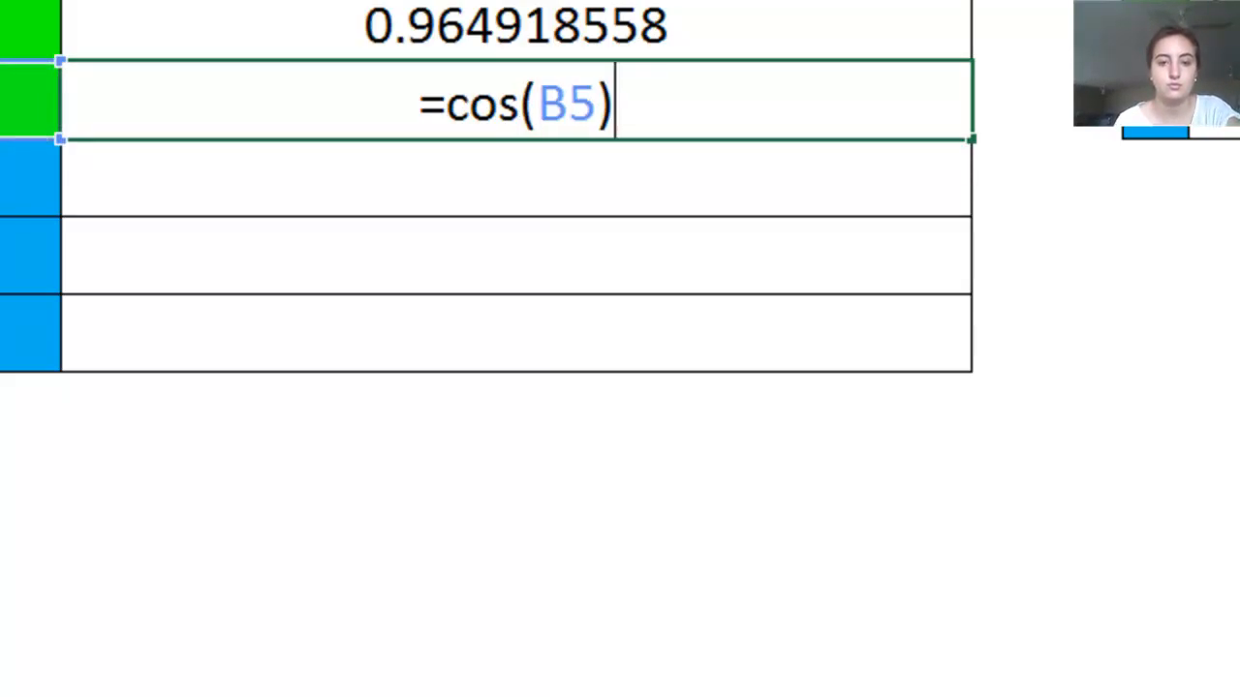
{"action": "key", "text": "Return"}
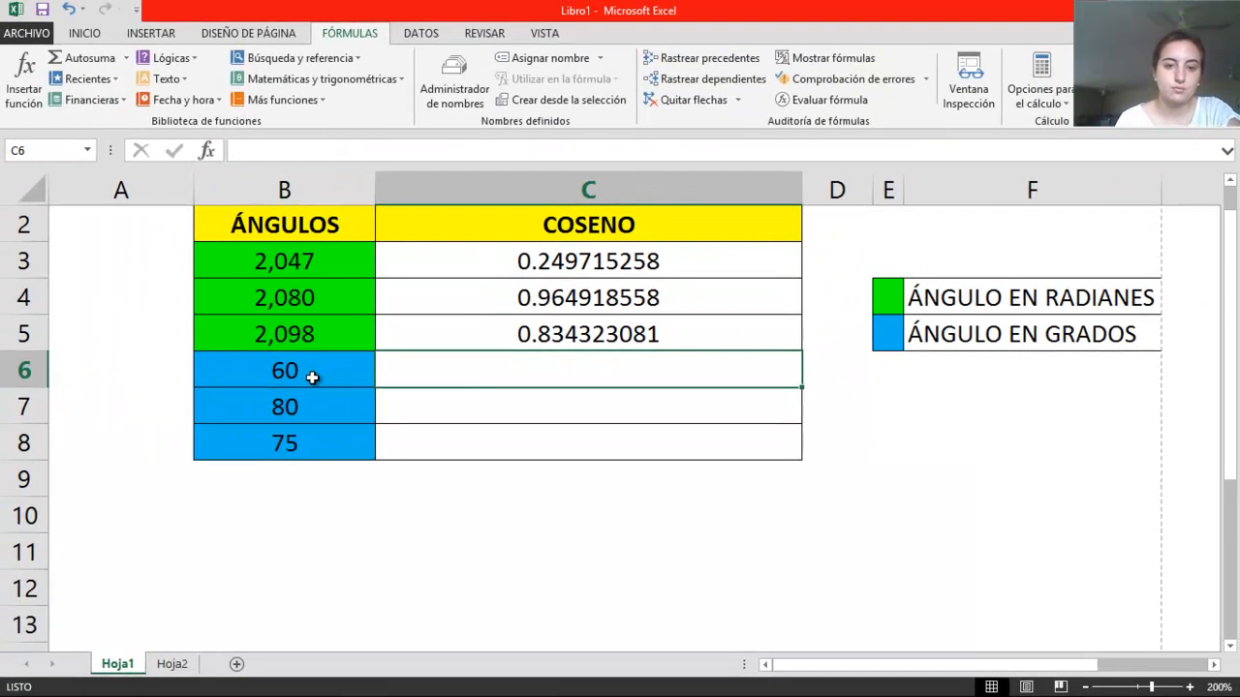
Review the radian and degree angles and check in the COS arguments dialog which angle unit the function expects, without inserting it
{"action": "left_click", "coordinate": [312, 378]}
{"action": "left_click", "coordinate": [324, 257]}
{"action": "left_click", "coordinate": [319, 295]}
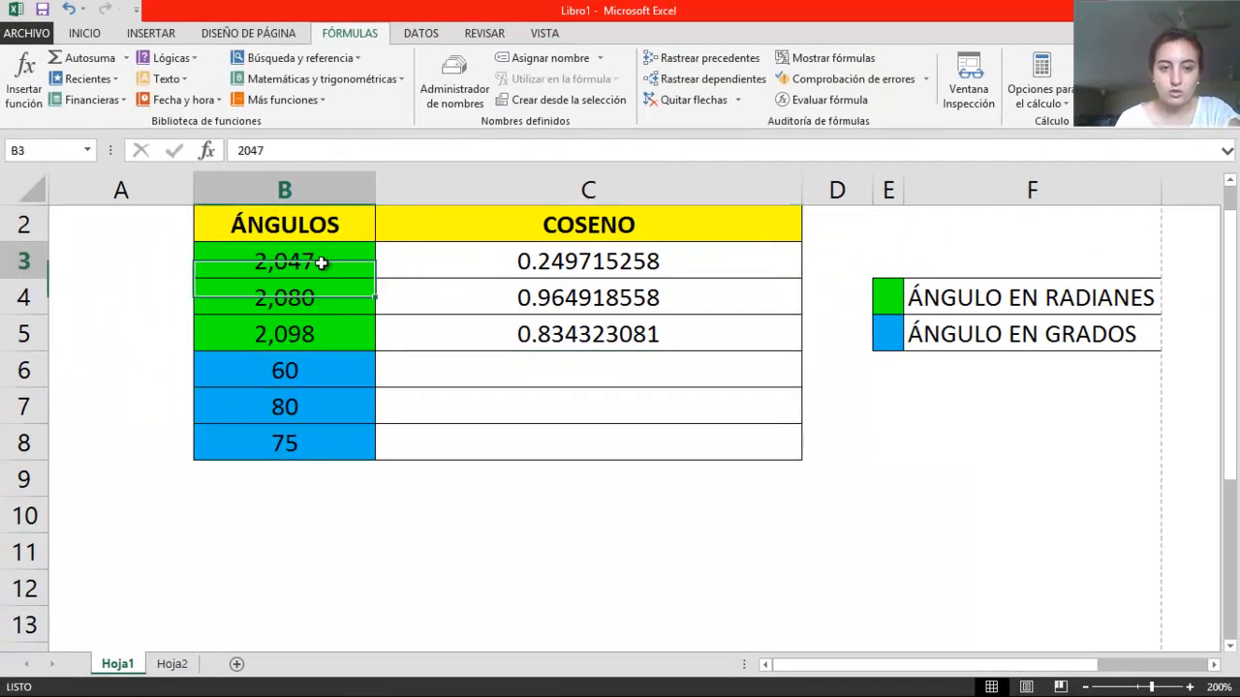
{"action": "left_click", "coordinate": [319, 326]}
{"action": "left_click", "coordinate": [321, 255]}
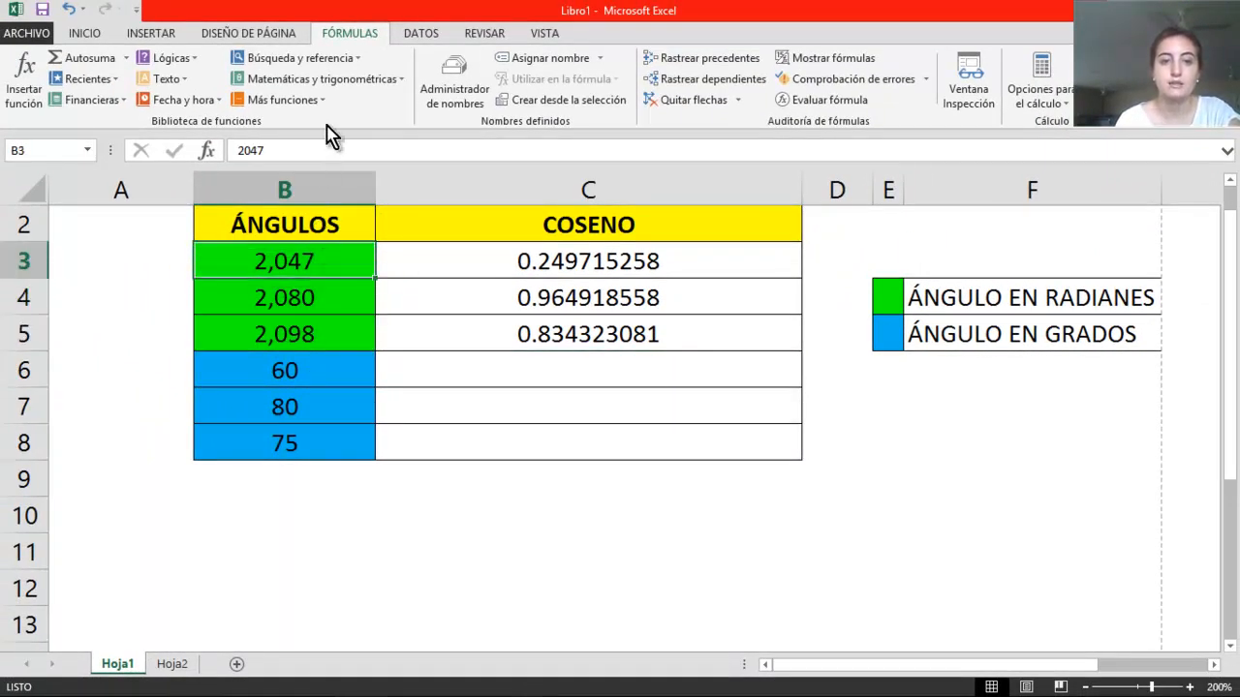
{"action": "left_click", "coordinate": [325, 79]}
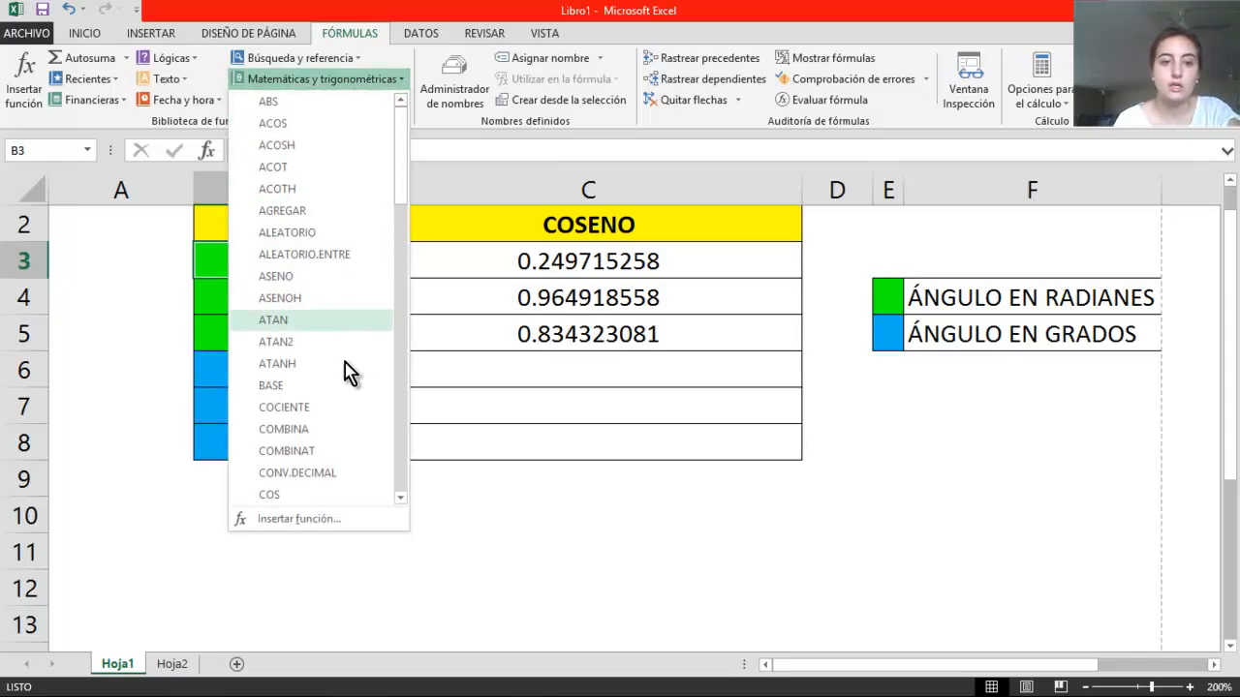
{"action": "left_click", "coordinate": [321, 494]}
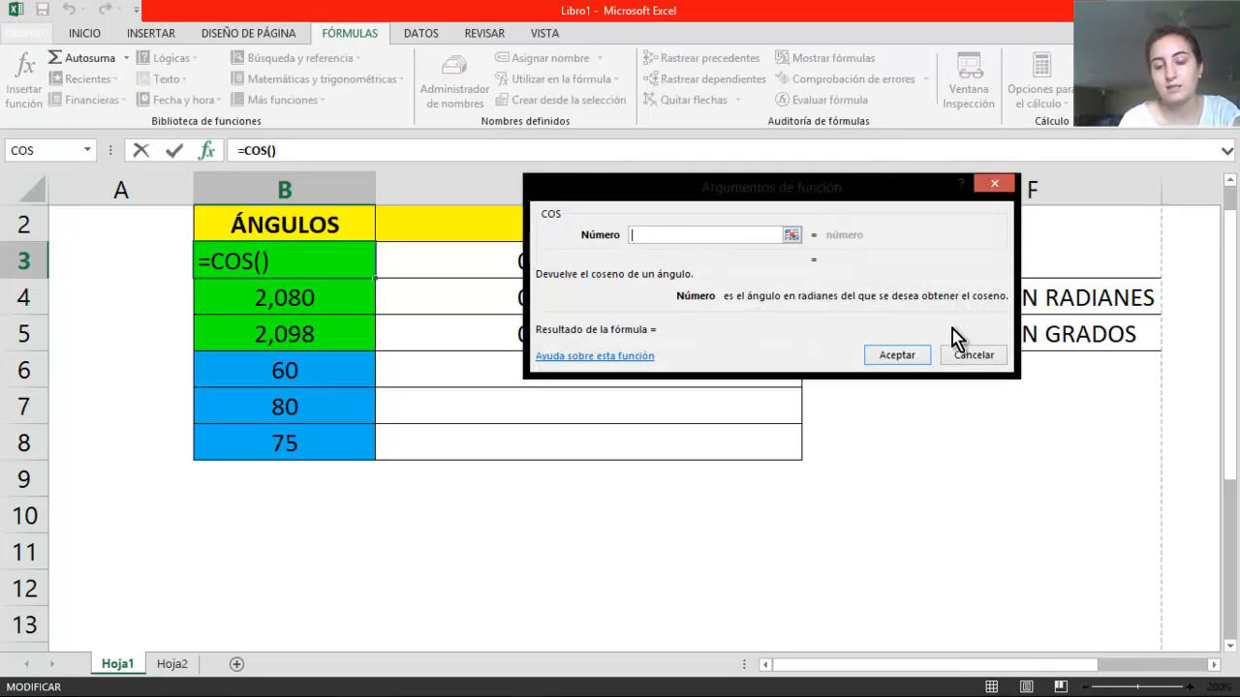
{"action": "left_click", "coordinate": [994, 183]}
{"action": "left_click", "coordinate": [527, 355]}
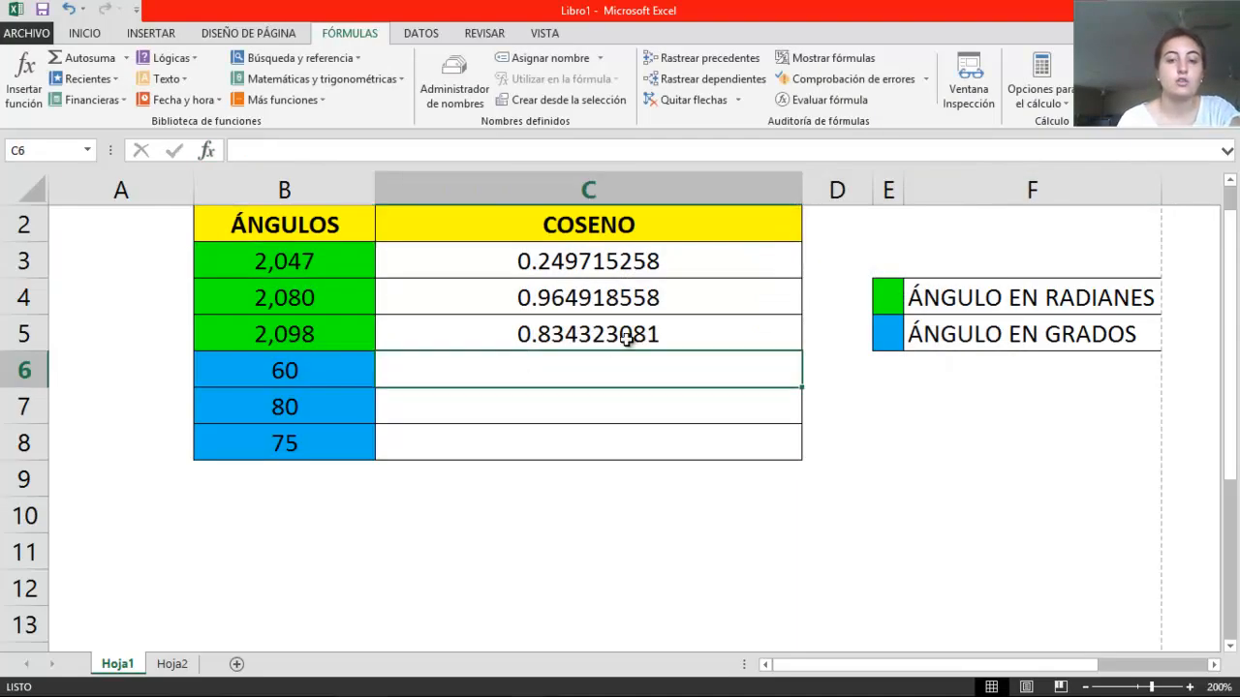
{"action": "left_click", "coordinate": [293, 298]}
{"action": "left_click", "coordinate": [366, 373]}
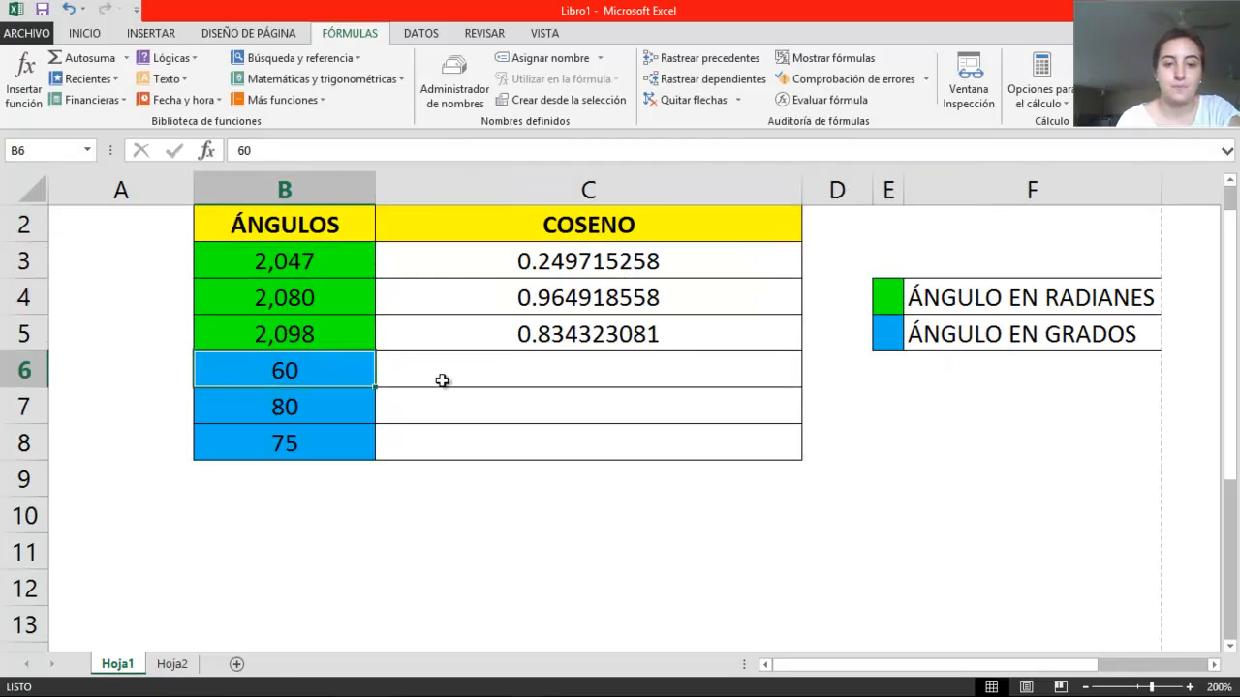
Try to calculate the cosine of the 60-degree angle directly in cell C6 with the formula =cos(B6)
{"action": "left_click", "coordinate": [455, 381]}
{"action": "type", "text": "]="}
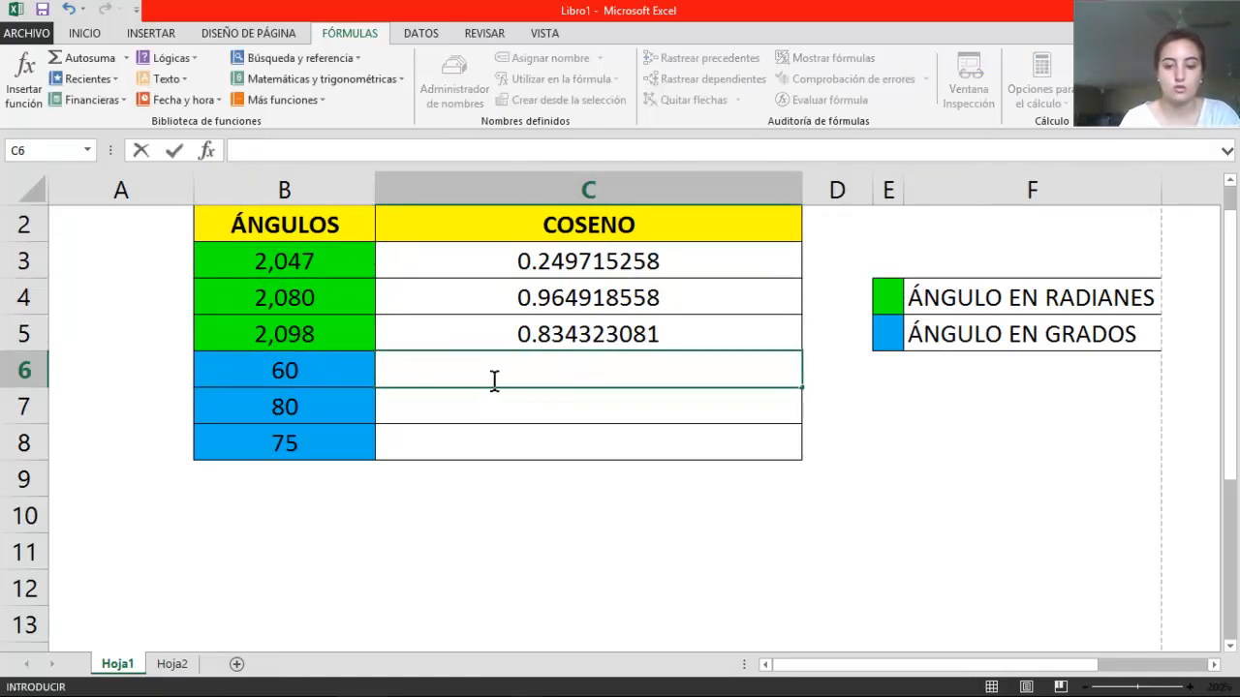
{"action": "type", "text": "cos("}
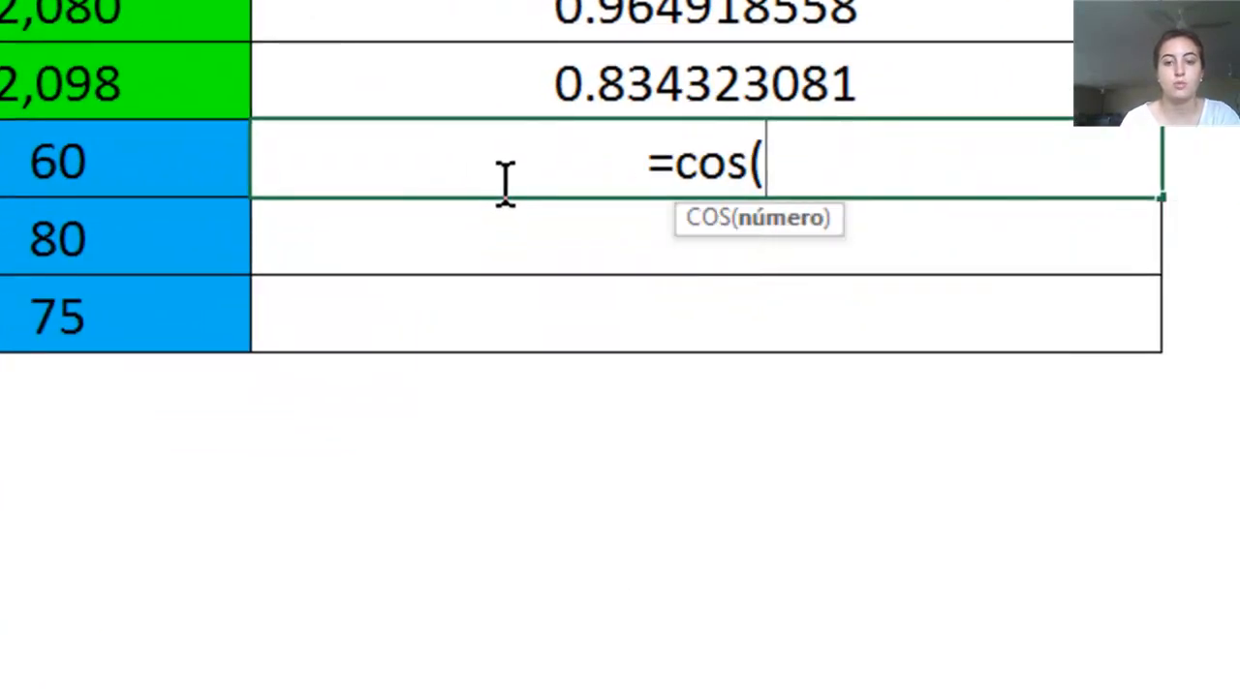
{"action": "left_click", "coordinate": [54, 166]}
{"action": "type", "text": ")"}
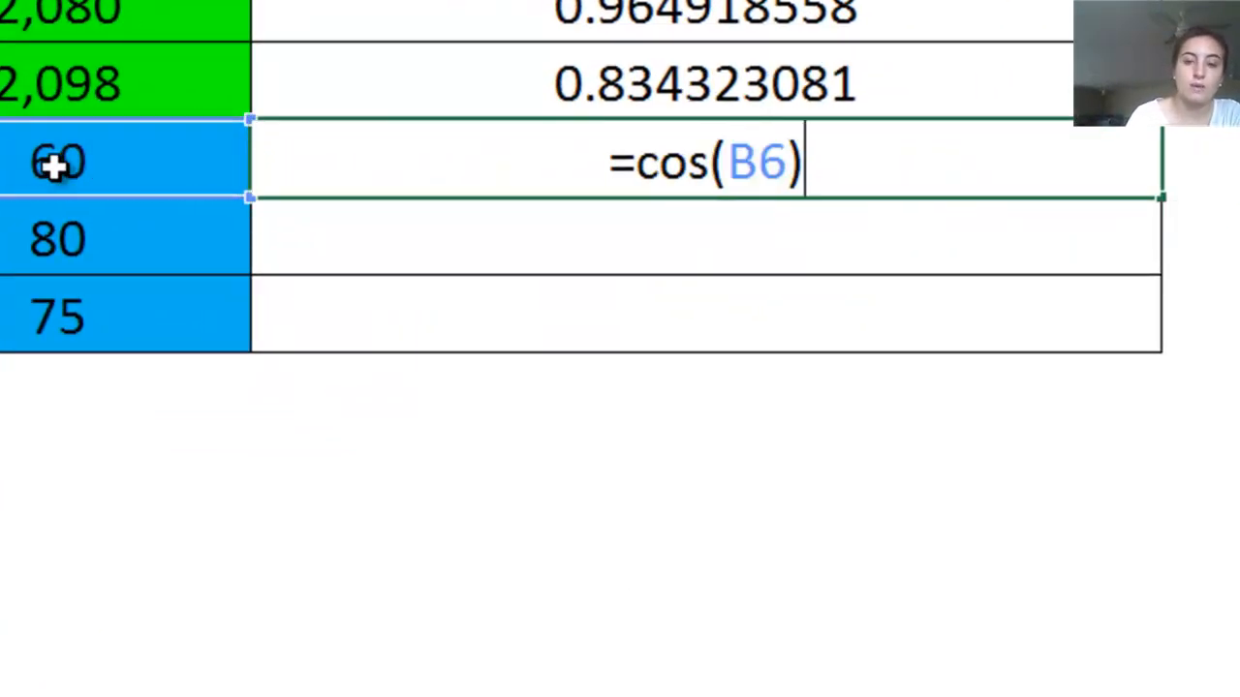
{"action": "key", "text": "Return"}
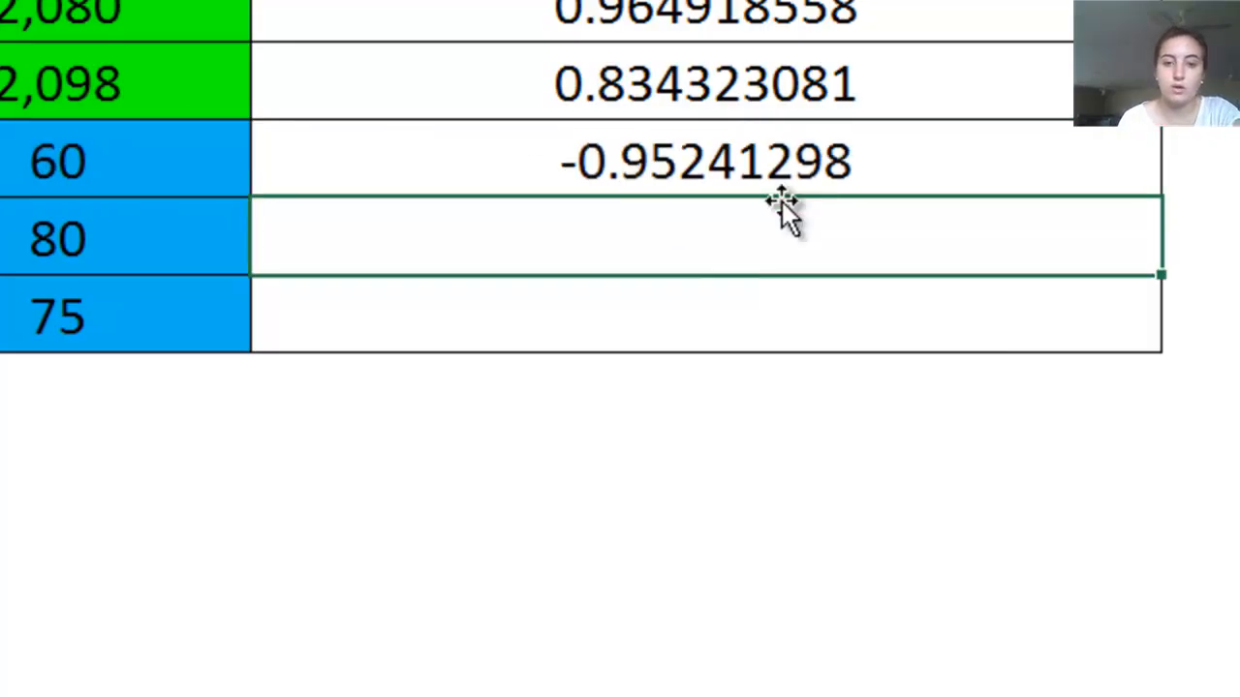
Clear the direct cosine formula from cell C6
{"action": "double_click", "coordinate": [790, 174]}
{"action": "left_click", "coordinate": [789, 172]}
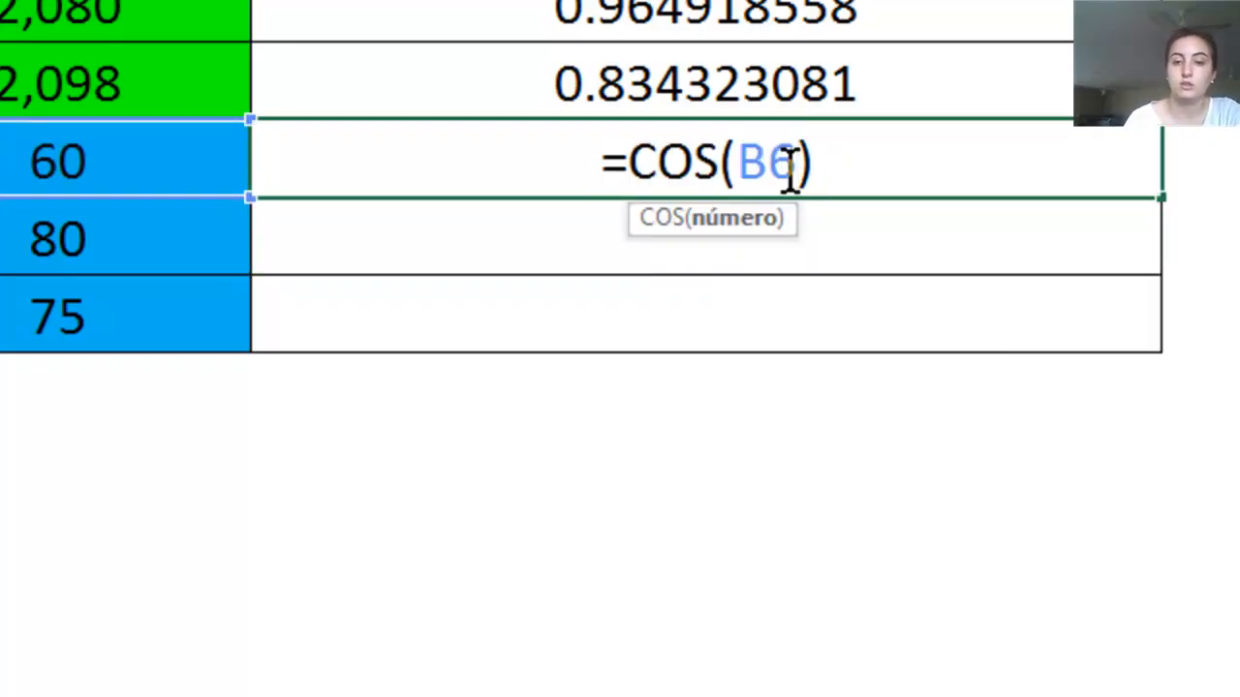
{"action": "left_click_drag", "start_coordinate": [847, 140], "coordinate": [562, 160]}
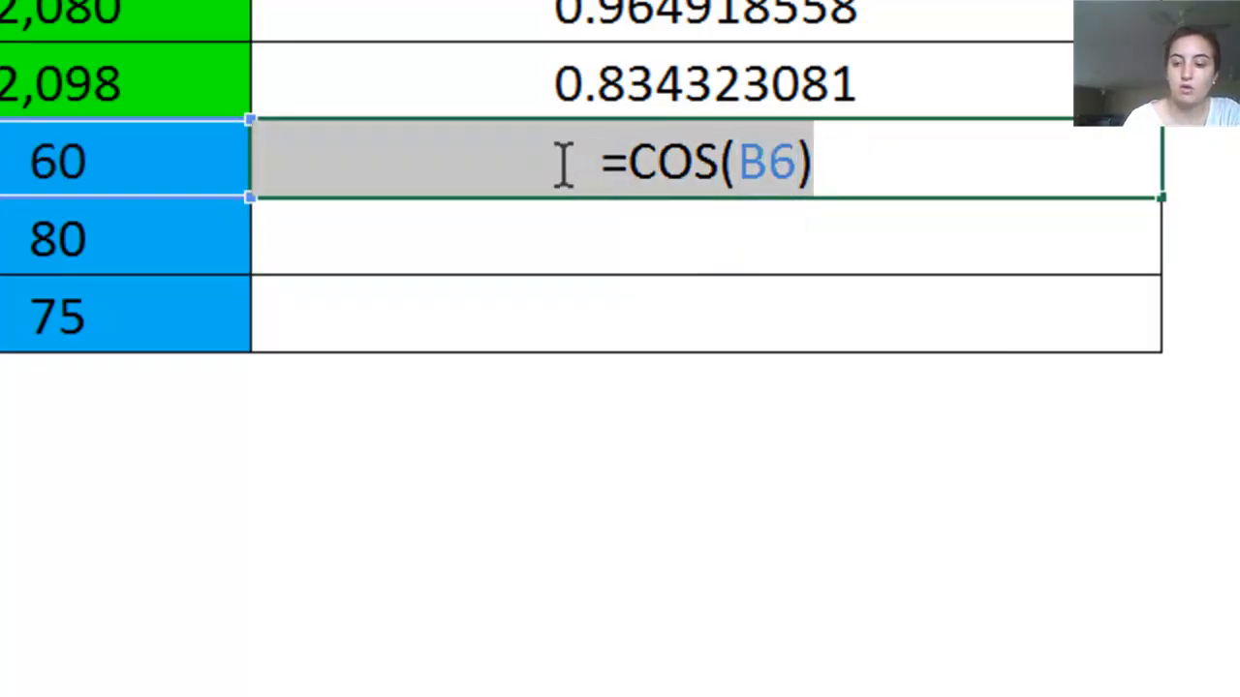
{"action": "key", "text": "Delete"}
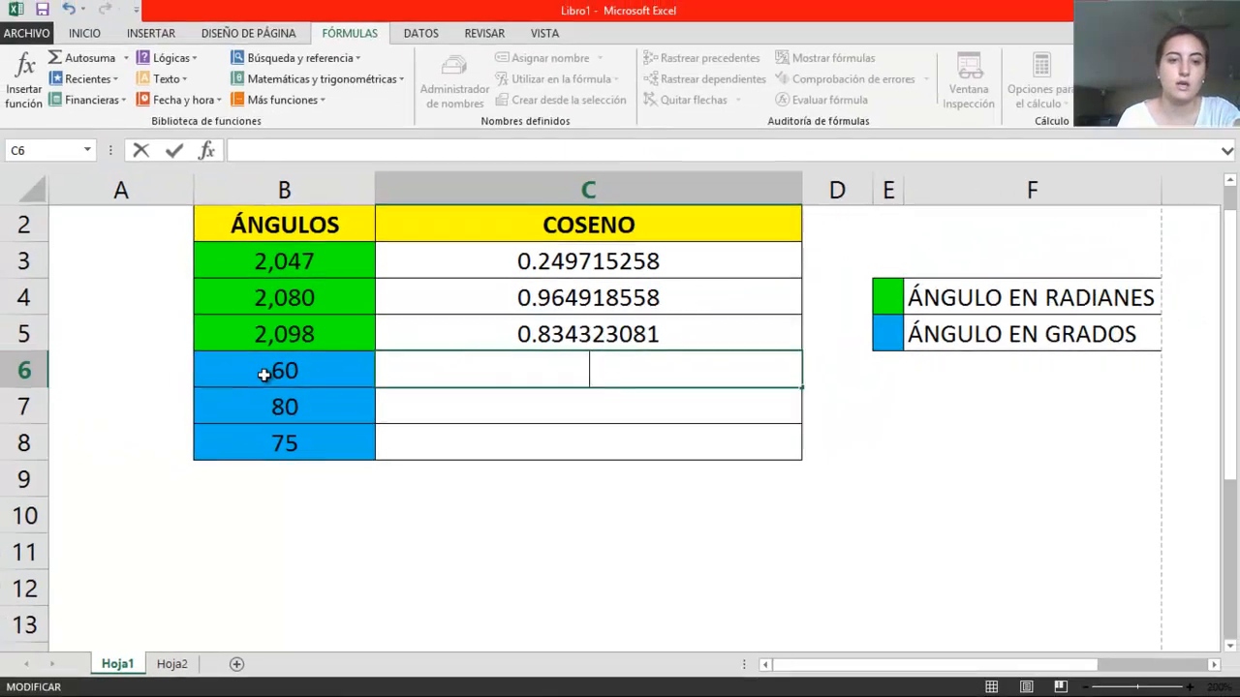
{"action": "left_click", "coordinate": [128, 251]}
{"action": "left_click", "coordinate": [498, 251]}
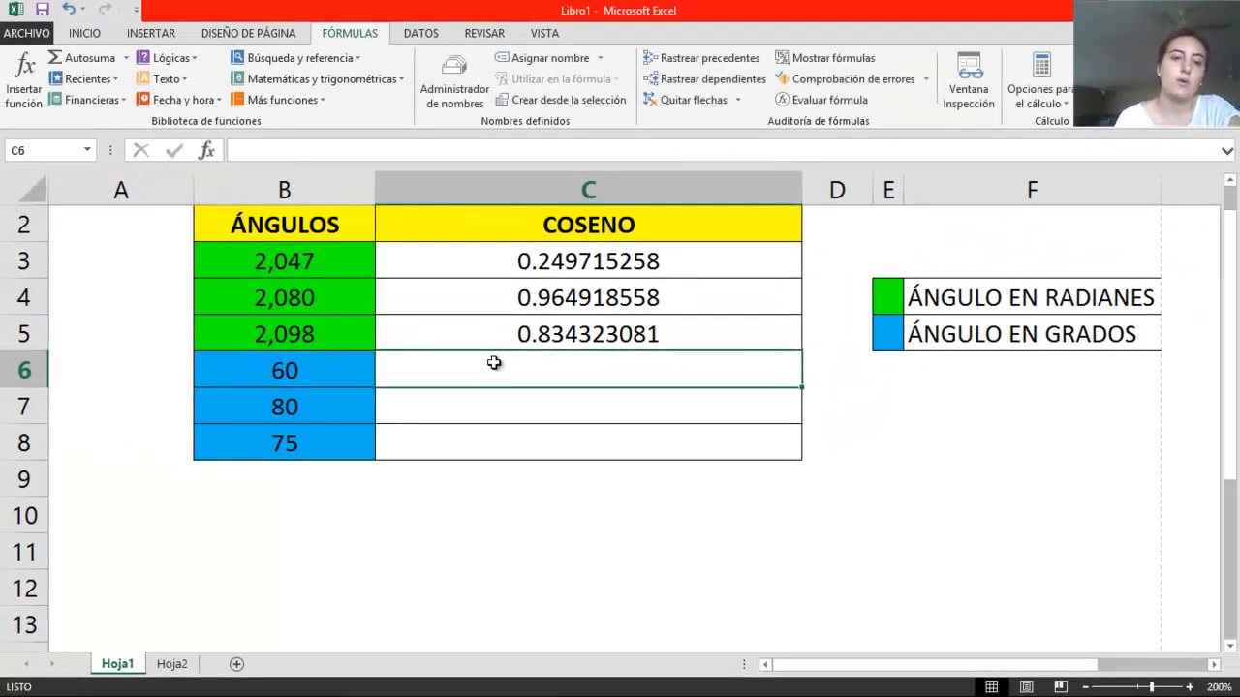
Insert a new column between the ÁNGULOS and COSENO columns
{"action": "right_click", "coordinate": [399, 180]}
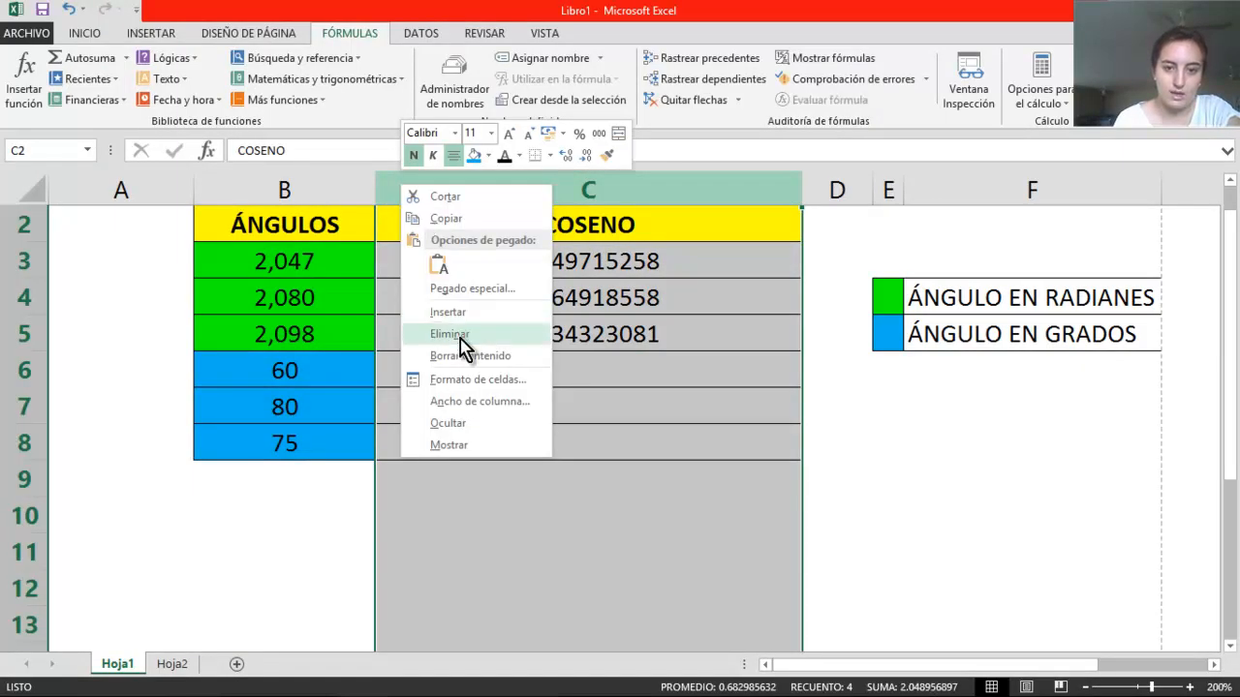
{"action": "left_click", "coordinate": [459, 312]}
{"action": "left_click", "coordinate": [544, 407]}
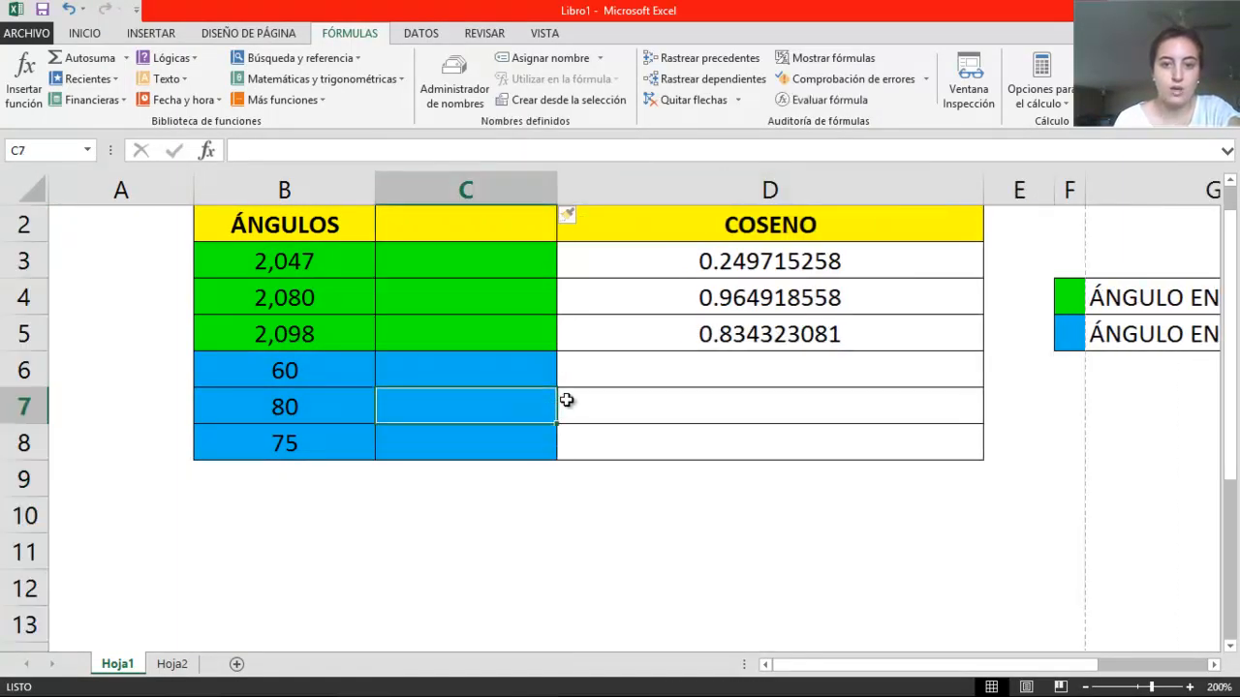
Convert the 60-degree angle to radians in cell C6 with the formula =radianes(B6)
{"action": "left_click", "coordinate": [507, 369]}
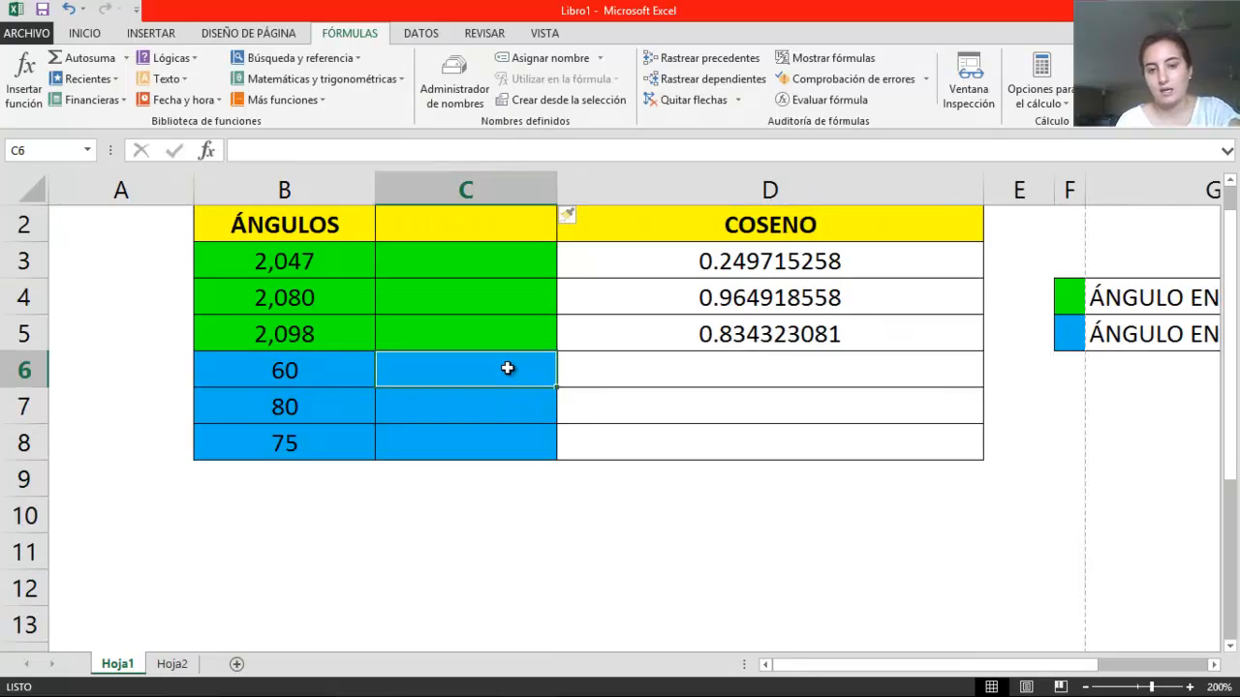
{"action": "type", "text": "="}
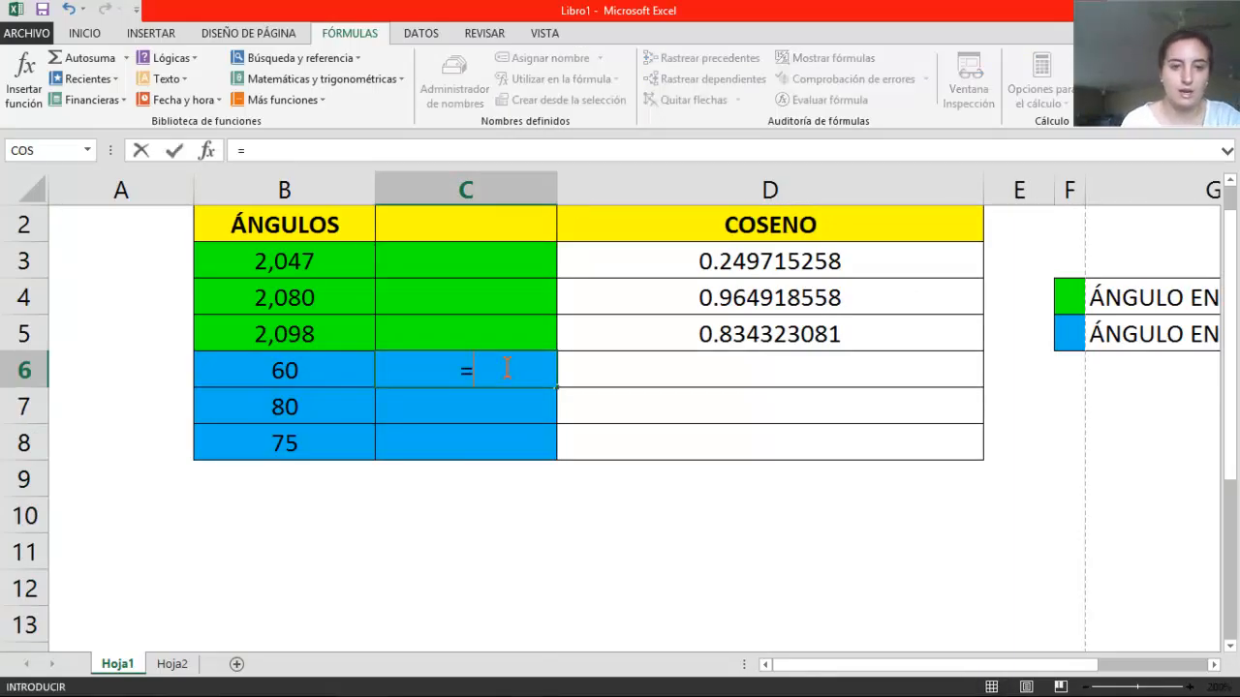
{"action": "type", "text": "radianes("}
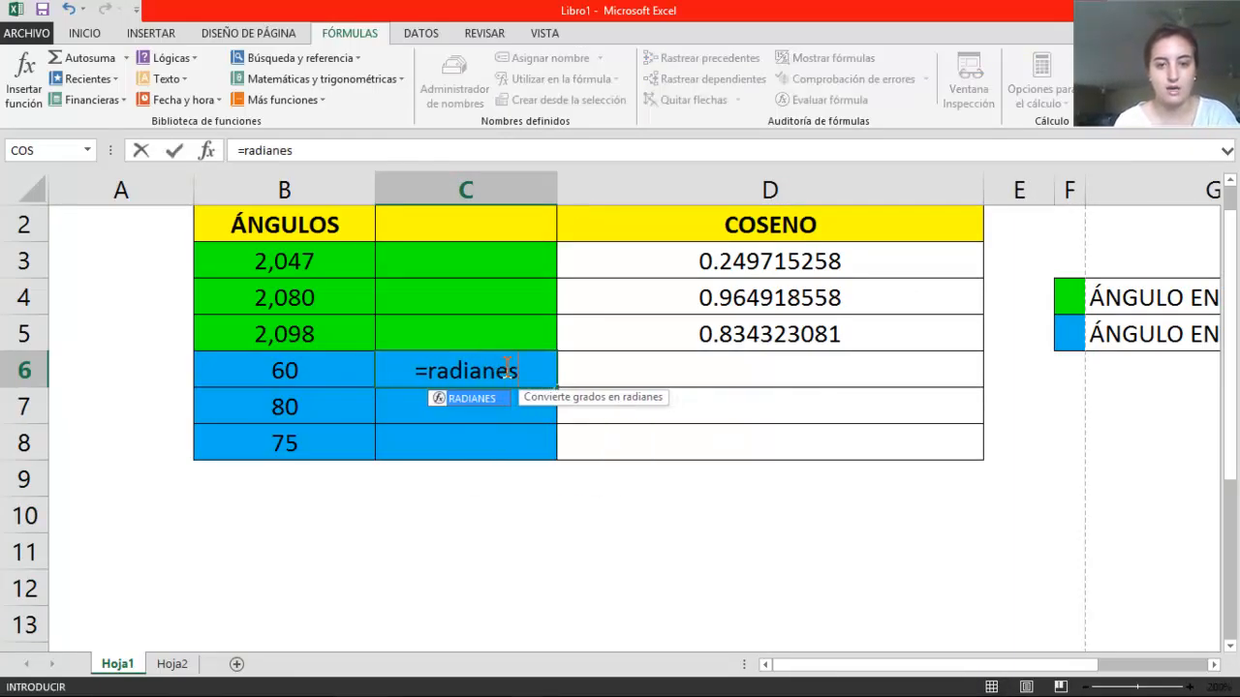
{"action": "left_click", "coordinate": [272, 380]}
{"action": "type", "text": ")"}
{"action": "key", "text": "Return"}
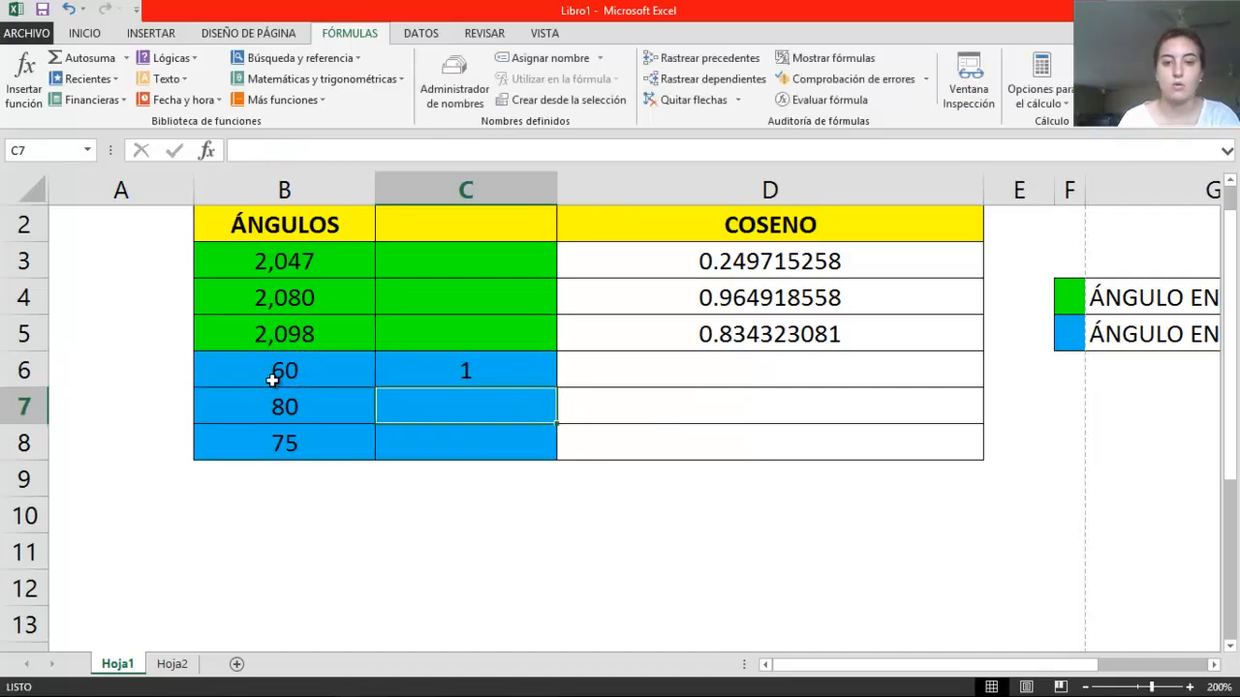
Calculate the cosine of the converted angle in cell D6 with the formula =cos(C6)
{"action": "left_click", "coordinate": [608, 376]}
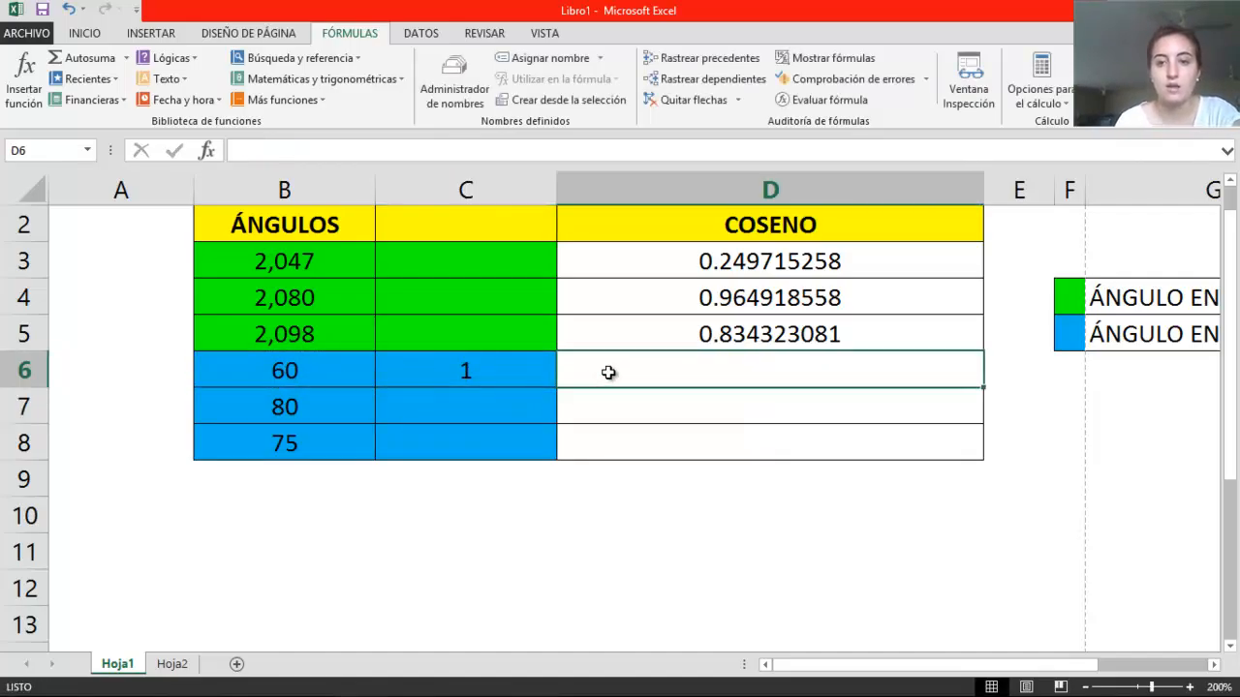
{"action": "type", "text": "=coseno"}
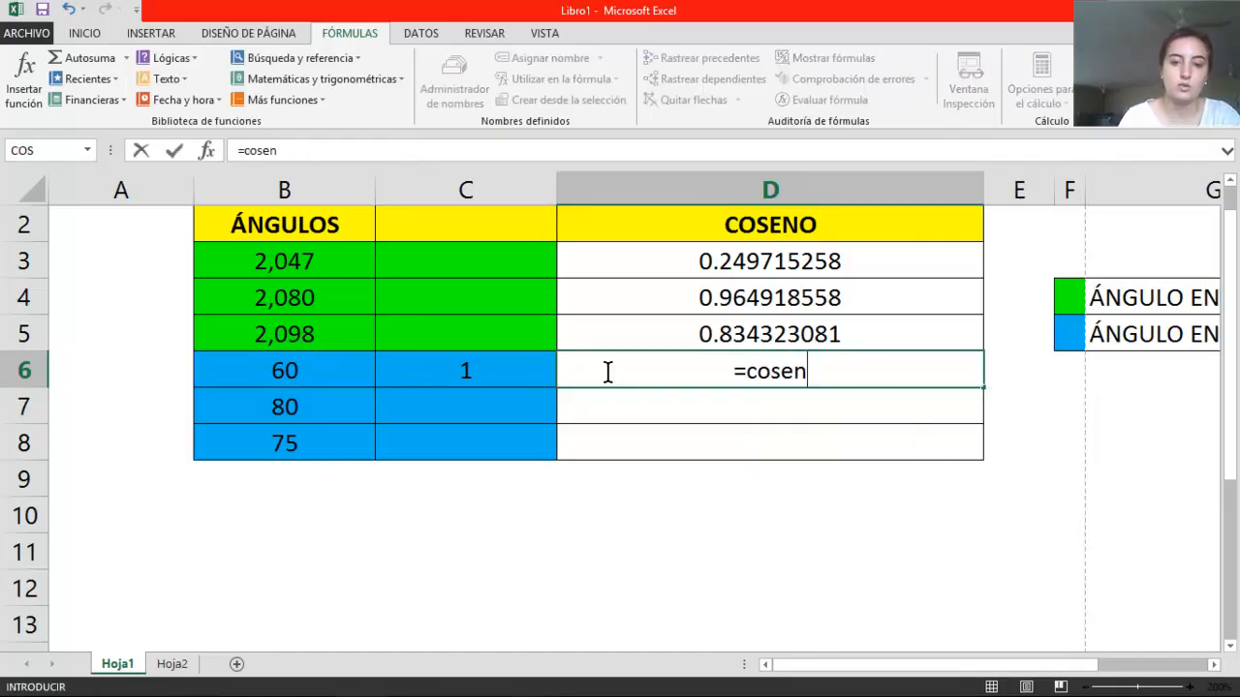
{"action": "key", "text": "BackSpace"}
{"action": "key", "text": "BackSpace"}
{"action": "key", "text": "BackSpace"}
{"action": "type", "text": "("}
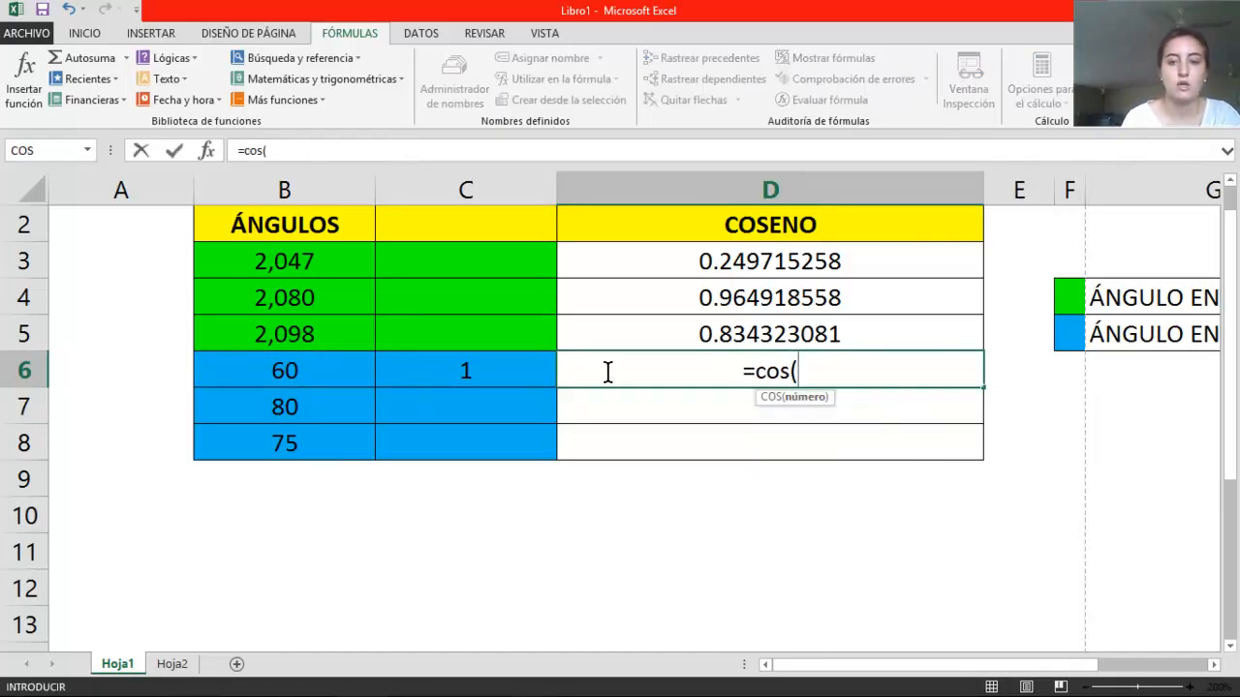
{"action": "left_click", "coordinate": [525, 371]}
{"action": "type", "text": ")"}
{"action": "key", "text": "ctrl+Return"}
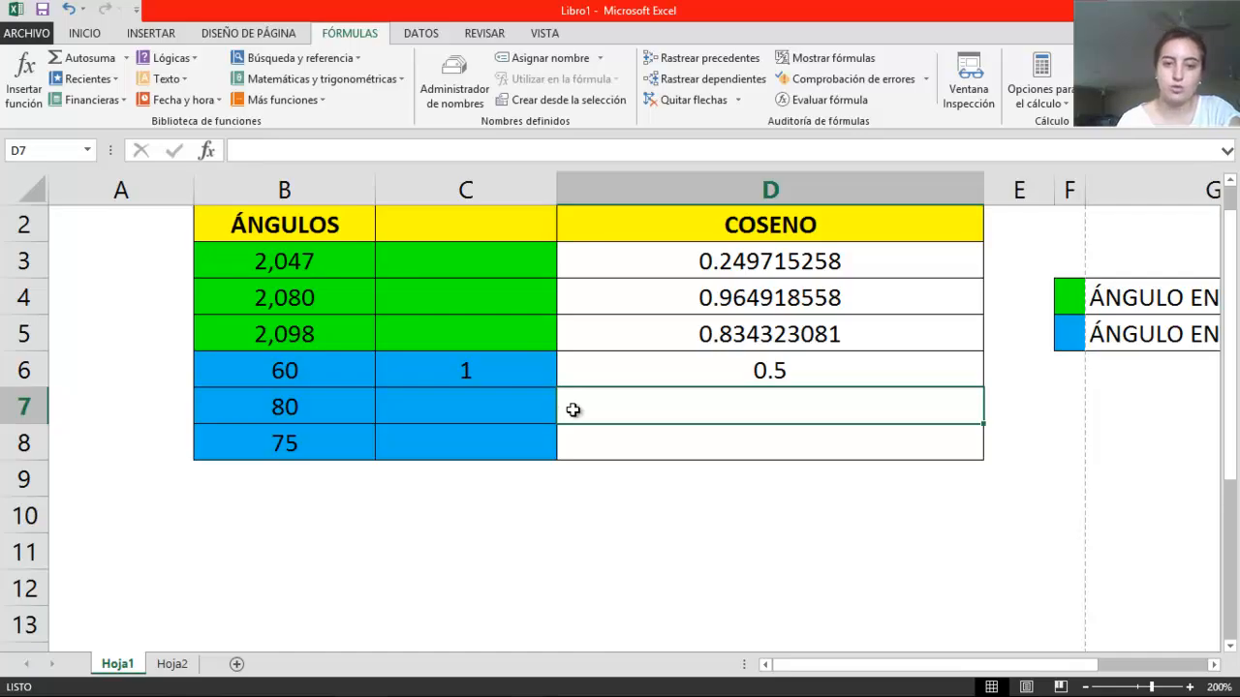
Hide column C, the helper column holding the radian conversion
{"action": "right_click", "coordinate": [490, 186]}
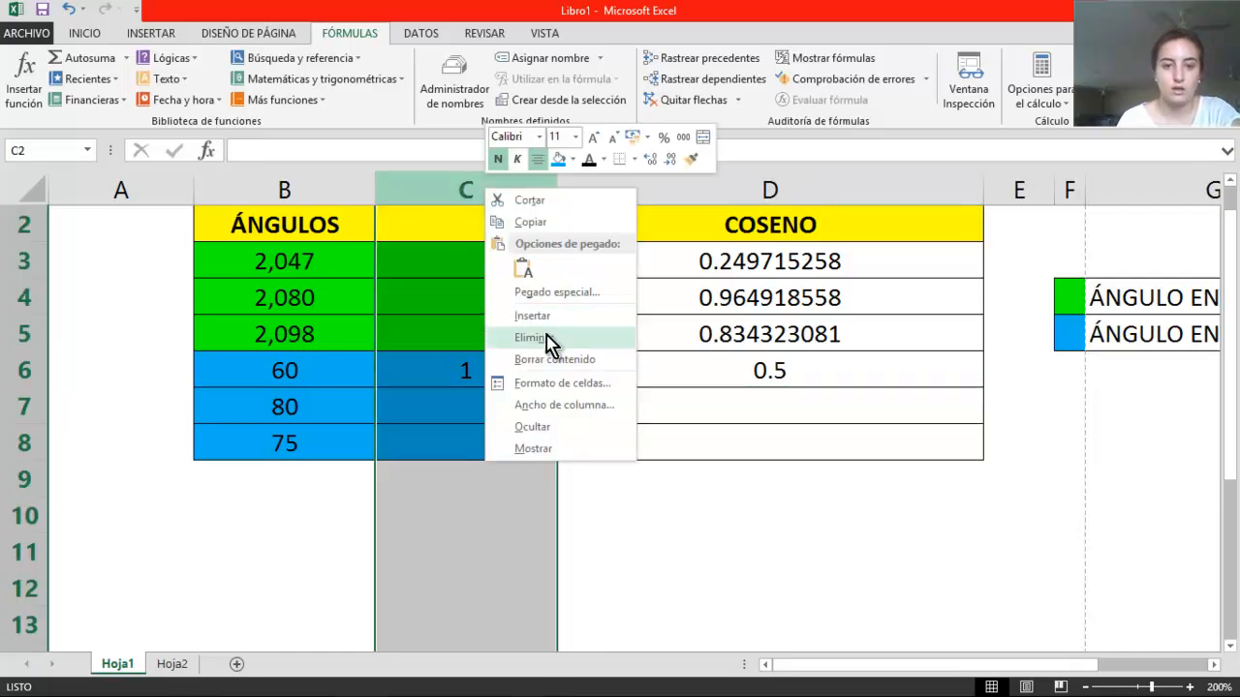
{"action": "left_click", "coordinate": [543, 426]}
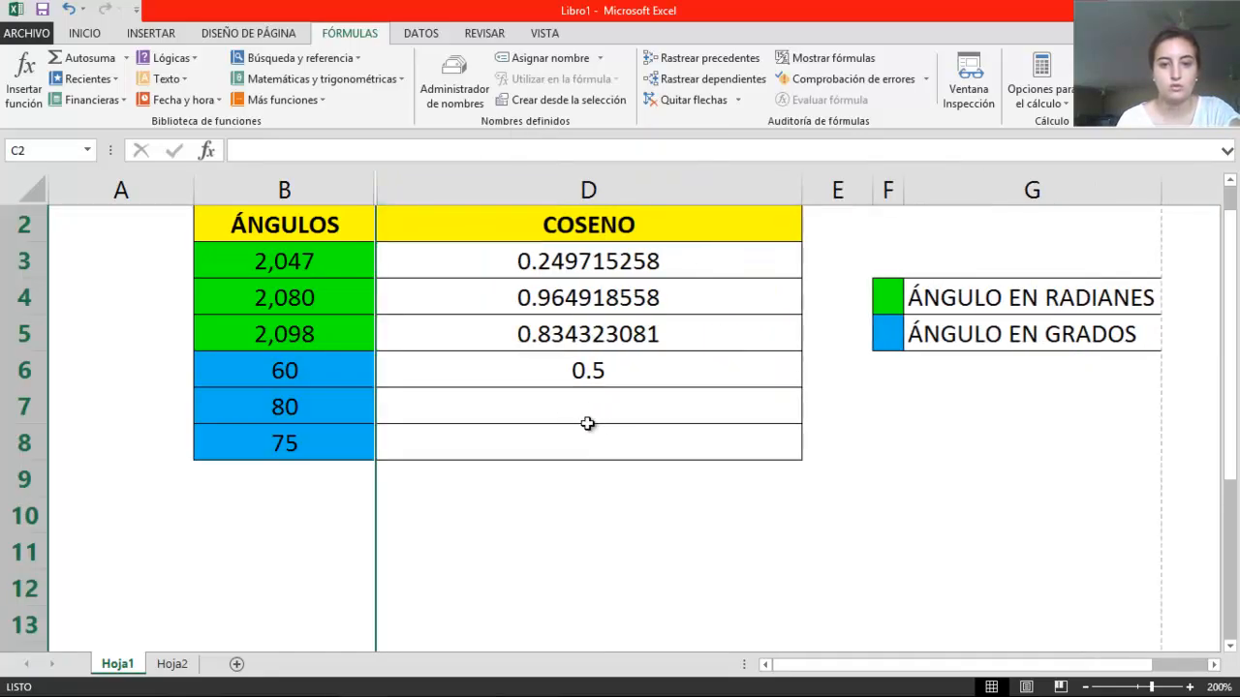
Enter =cos(radianes) in cell D7 as the start of a nested cosine formula for the 80-degree angle
{"action": "left_click", "coordinate": [549, 411]}
{"action": "type", "text": "="}
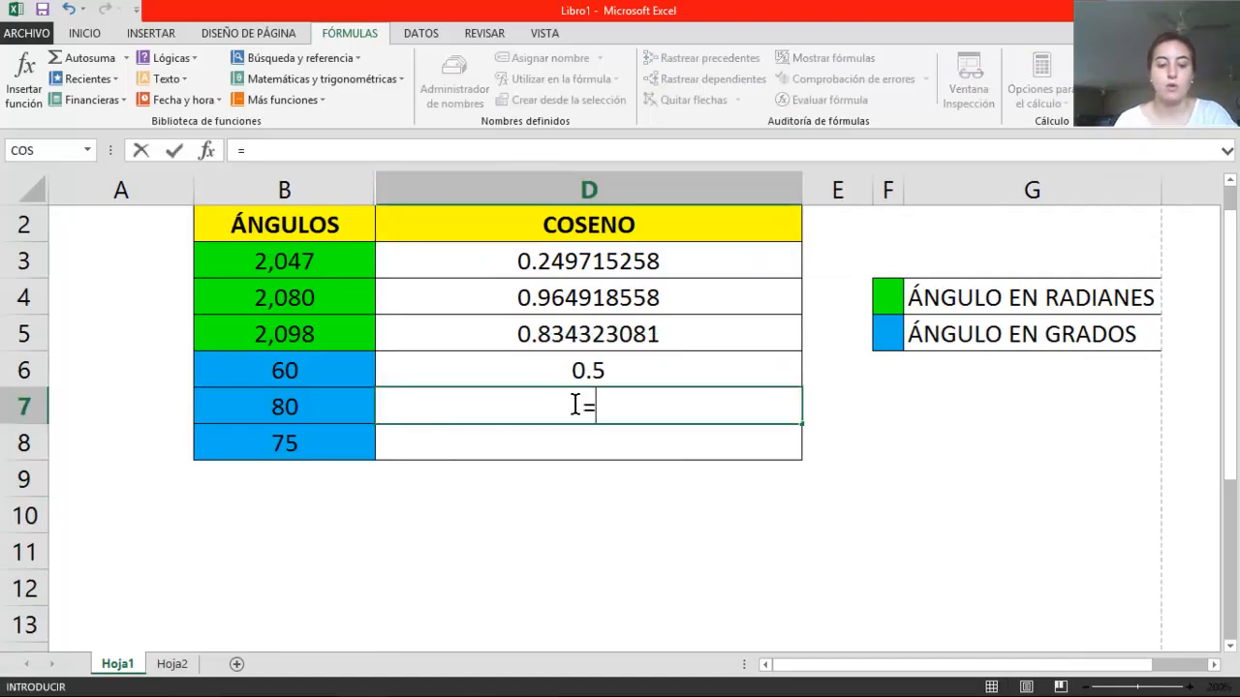
{"action": "type", "text": "cos"}
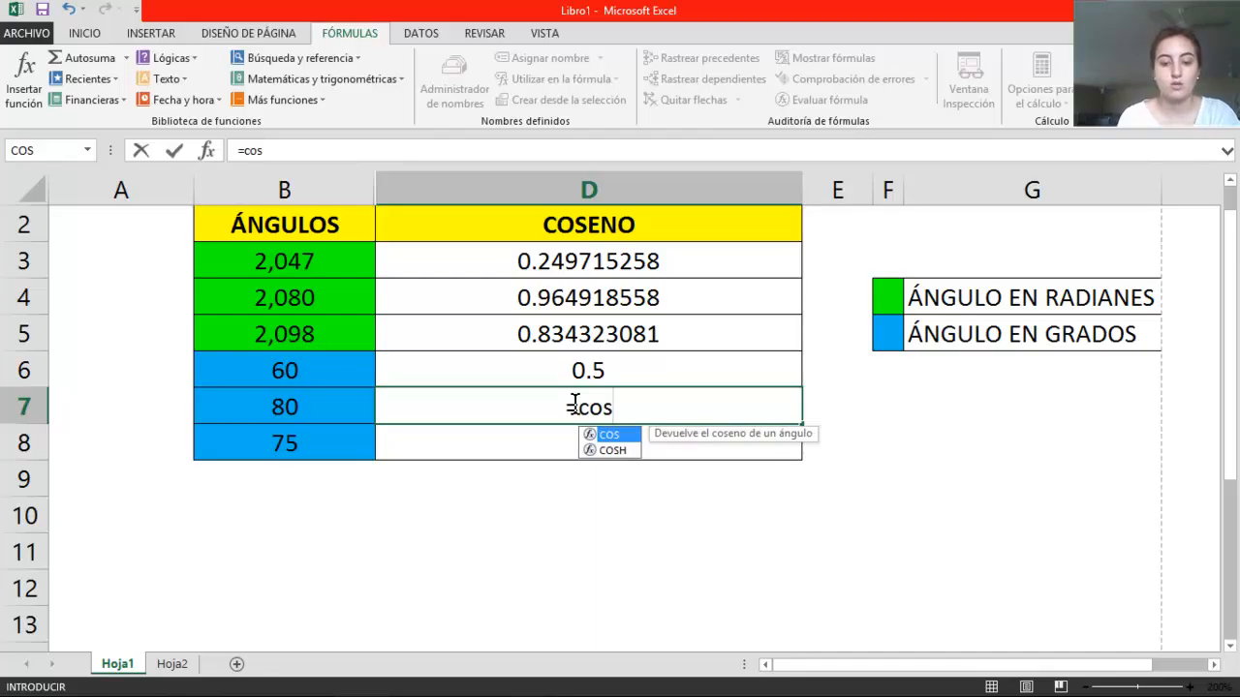
{"action": "type", "text": "("}
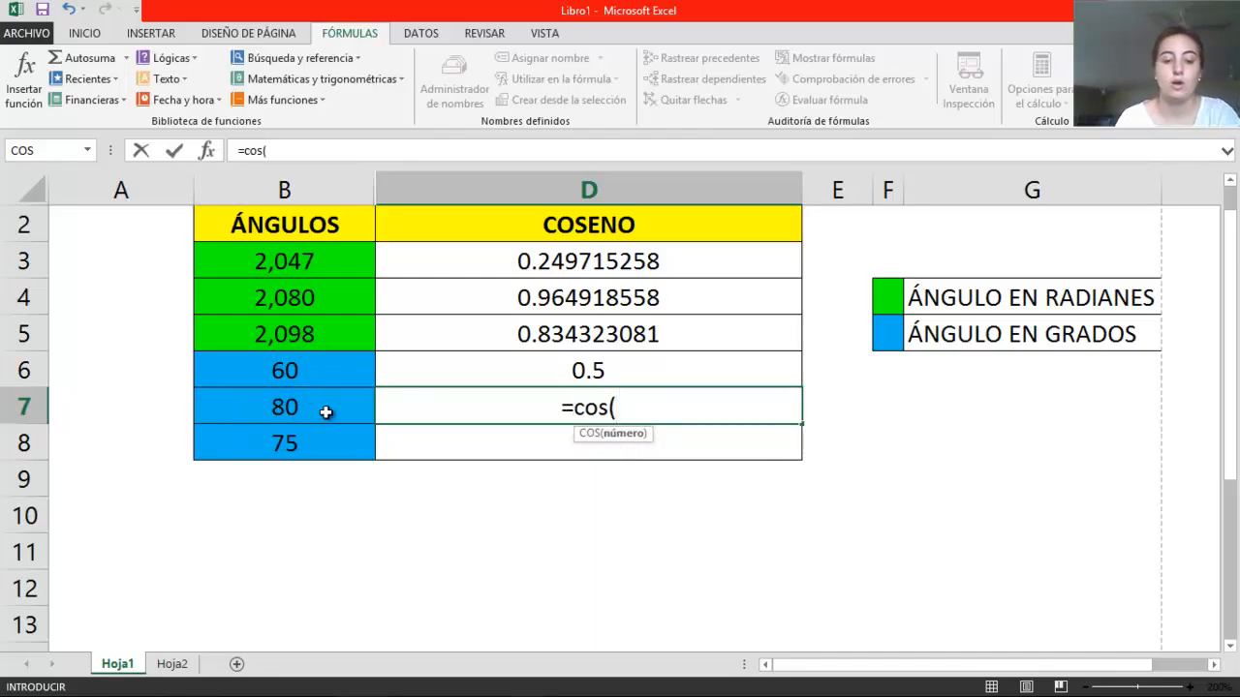
{"action": "type", "text": "radia"}
{"action": "key", "text": "BackSpace"}
{"action": "type", "text": "ianes"}
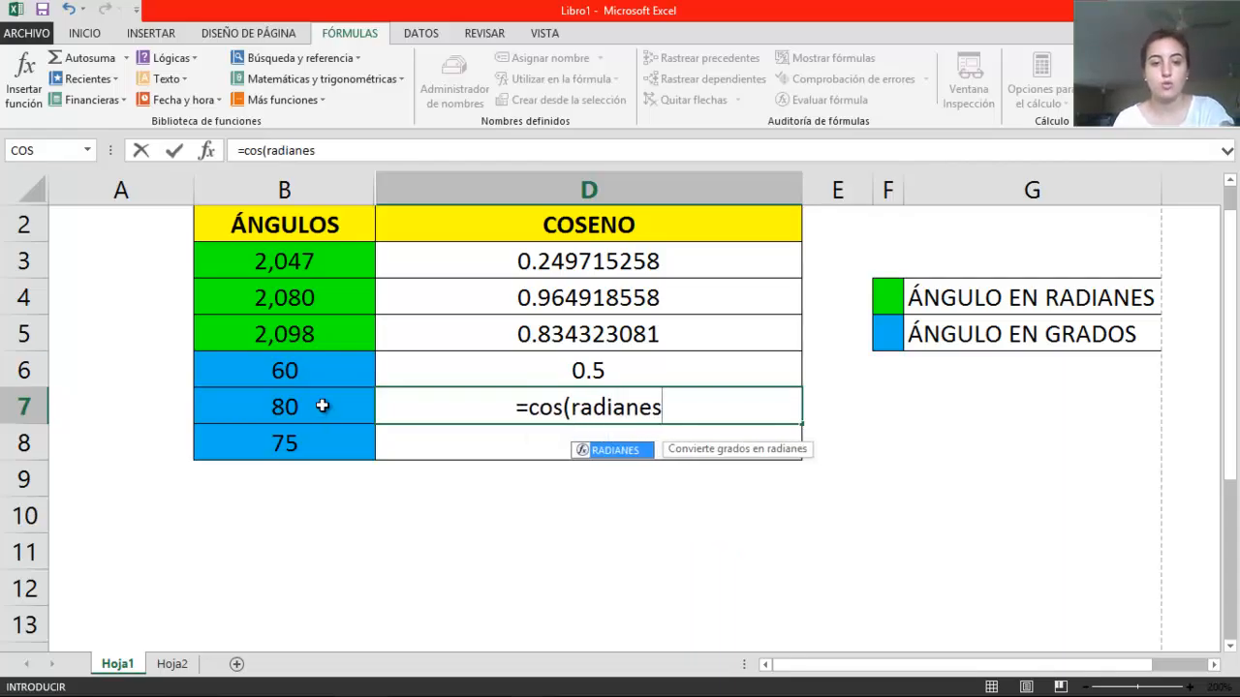
{"action": "left_click", "coordinate": [325, 411]}
{"action": "left_click", "coordinate": [699, 349]}
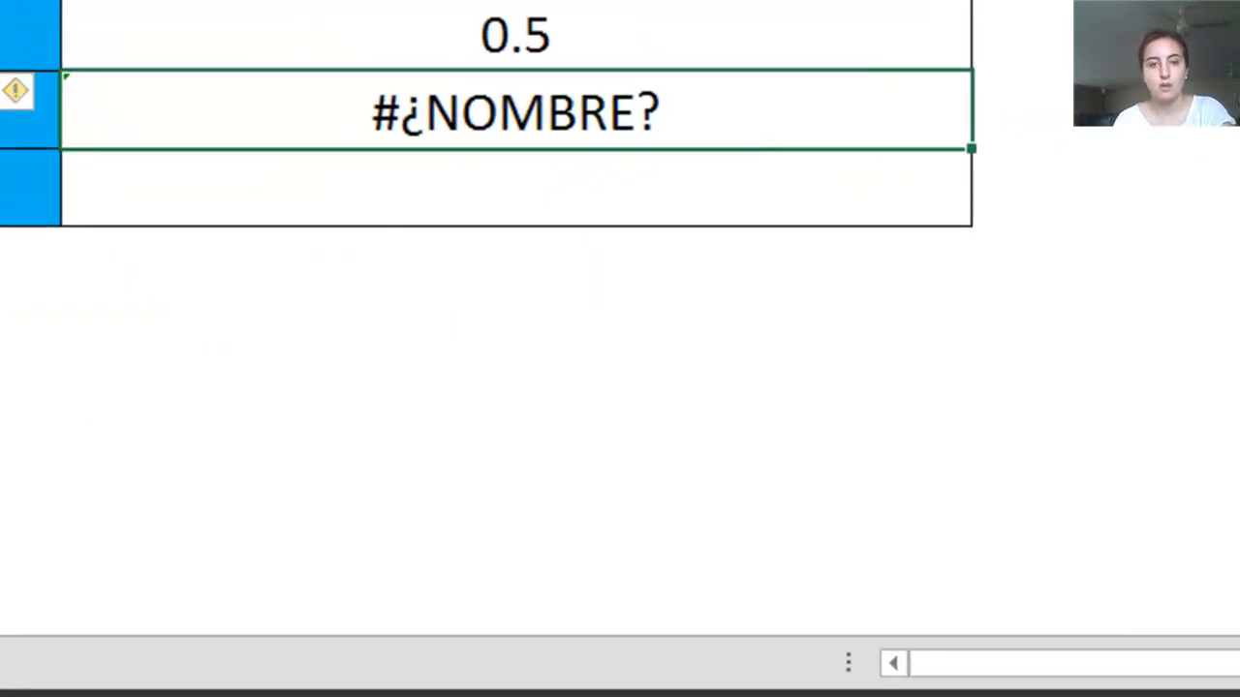
Complete the nested formula in cell D7 as =COS(radianes(B7)) so the 80-degree angle is converted inside the cosine
{"action": "key", "text": "F2"}
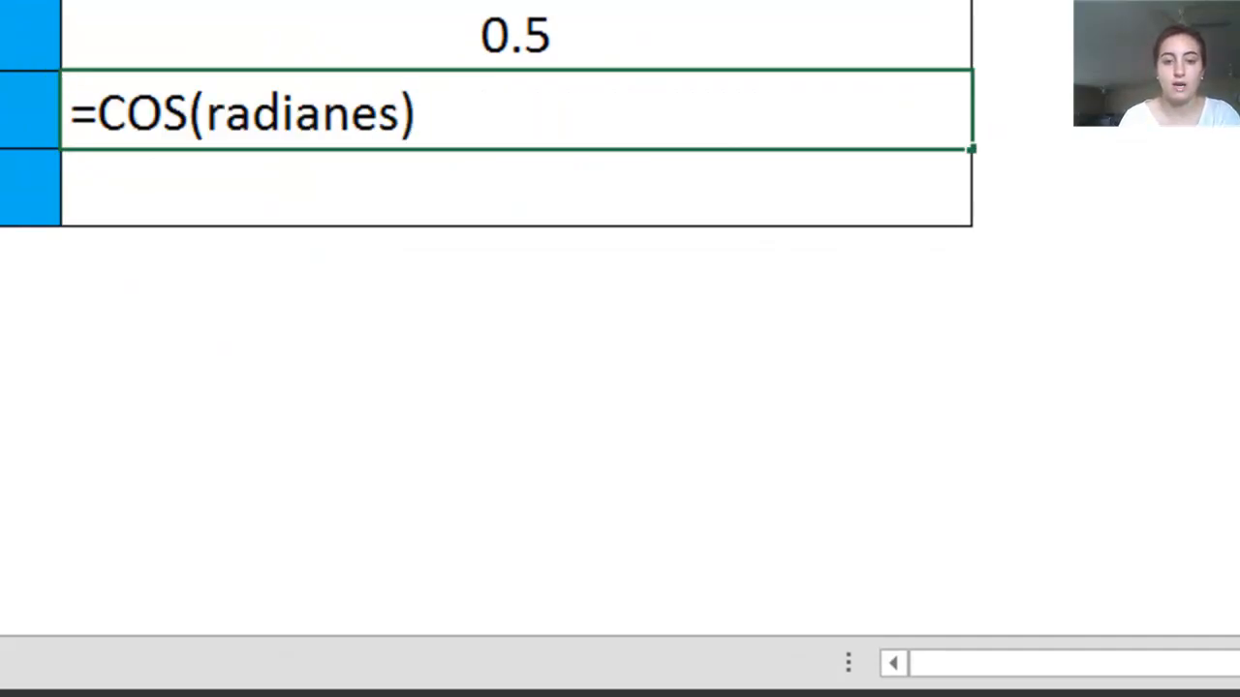
{"action": "key", "text": "BackSpace"}
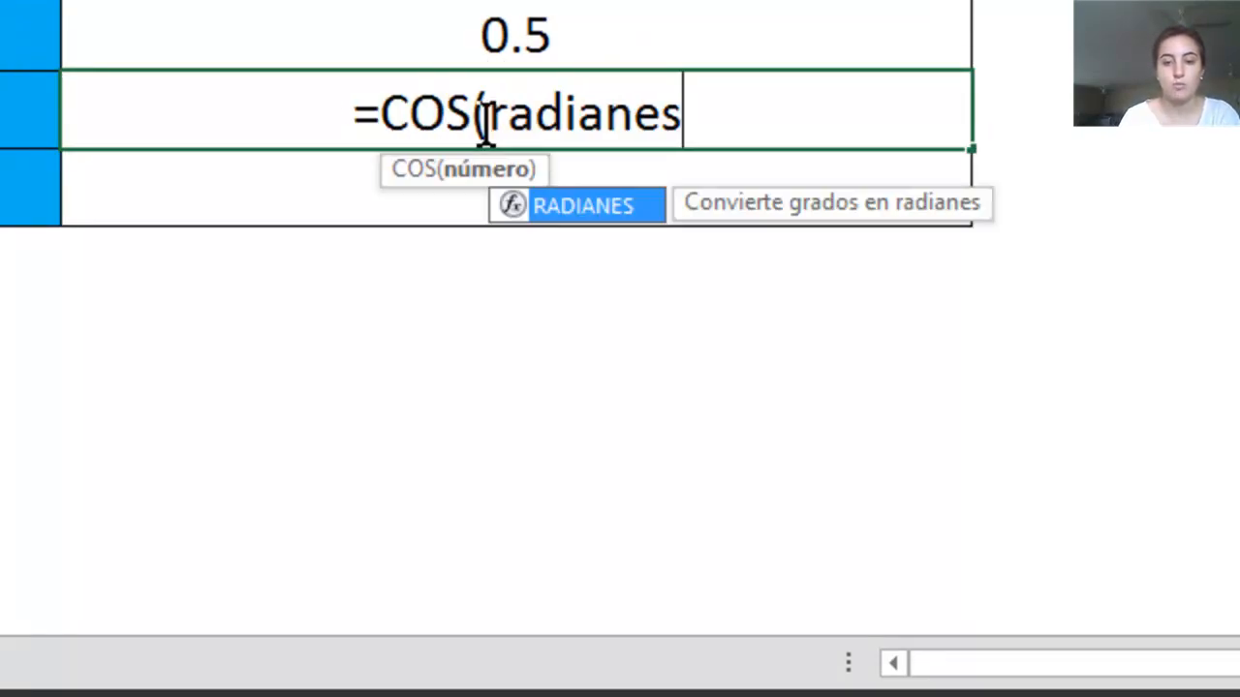
{"action": "type", "text": "("}
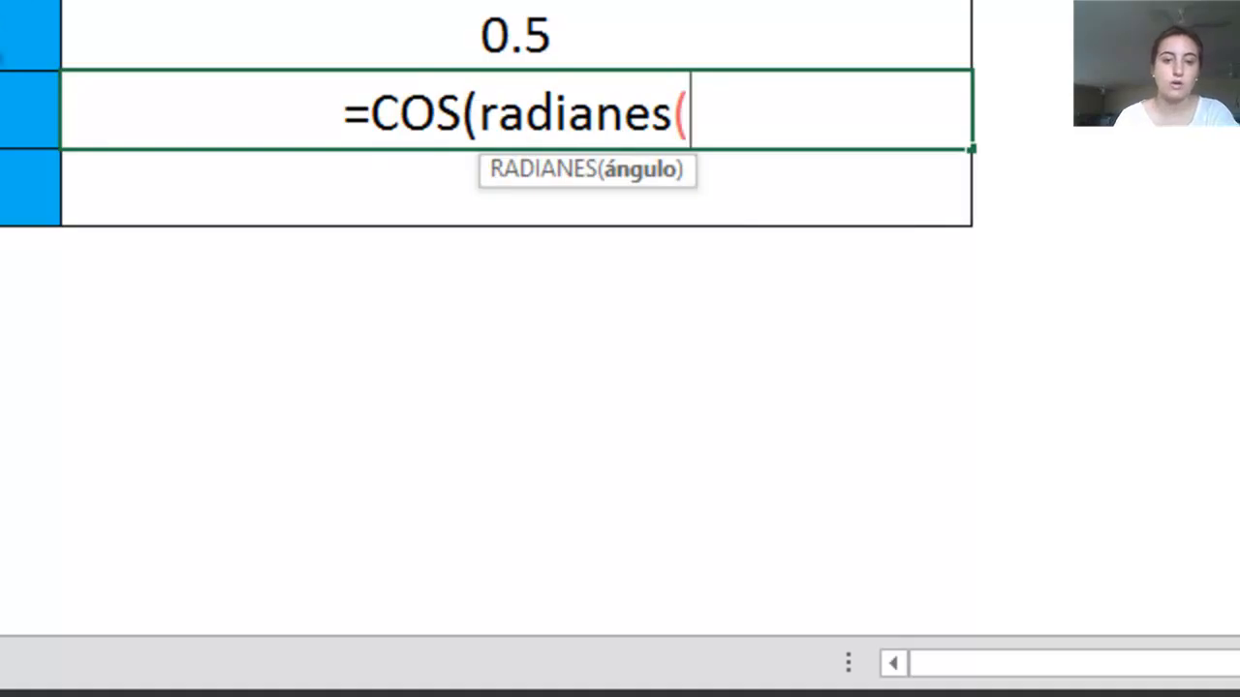
{"action": "left_click", "coordinate": [30, 110]}
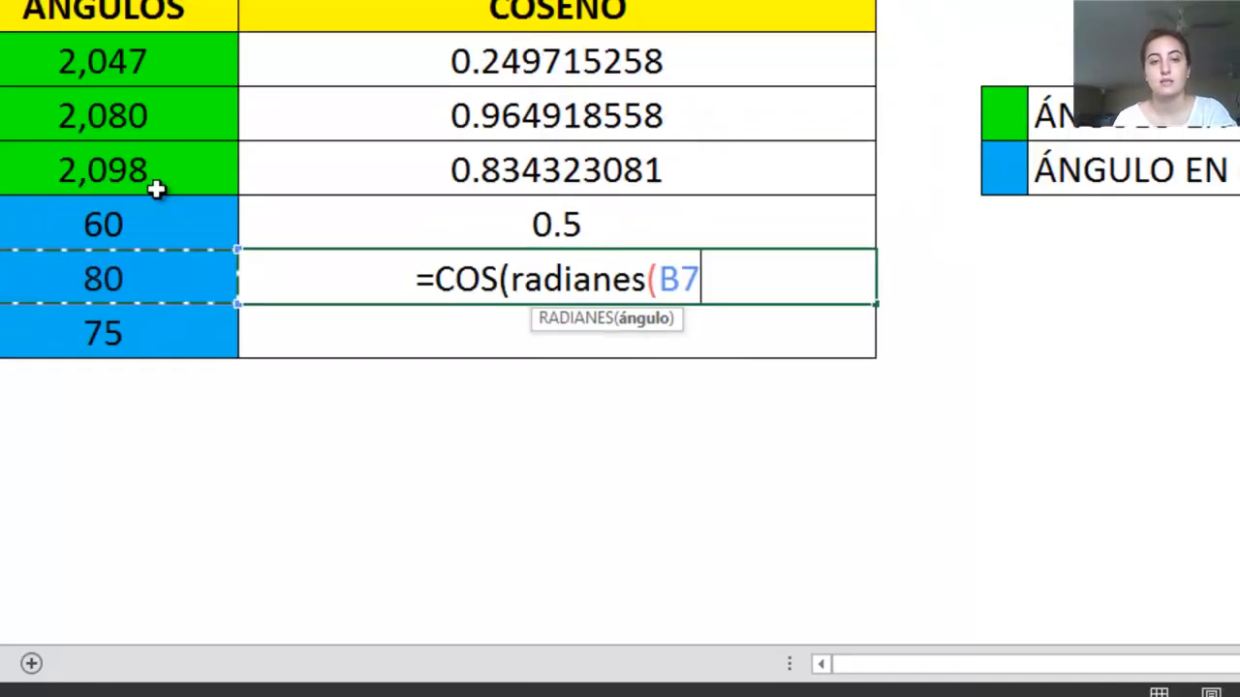
{"action": "type", "text": ")"}
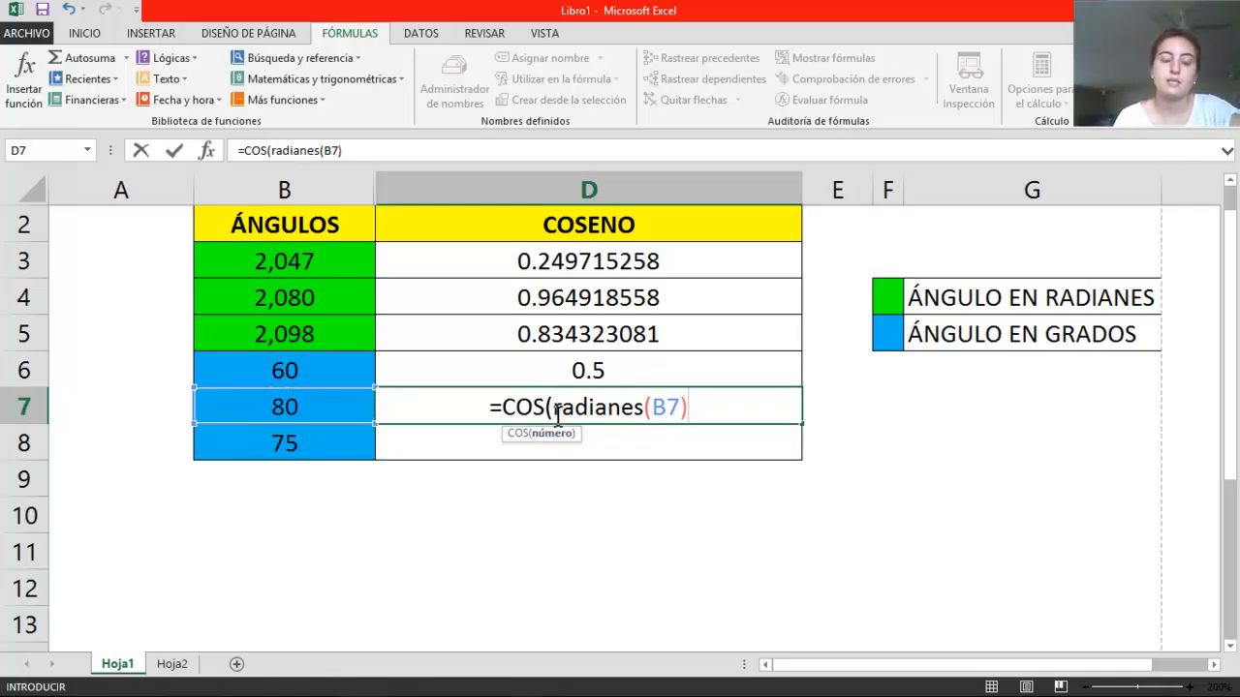
{"action": "left_click_drag", "start_coordinate": [557, 406], "coordinate": [687, 406]}
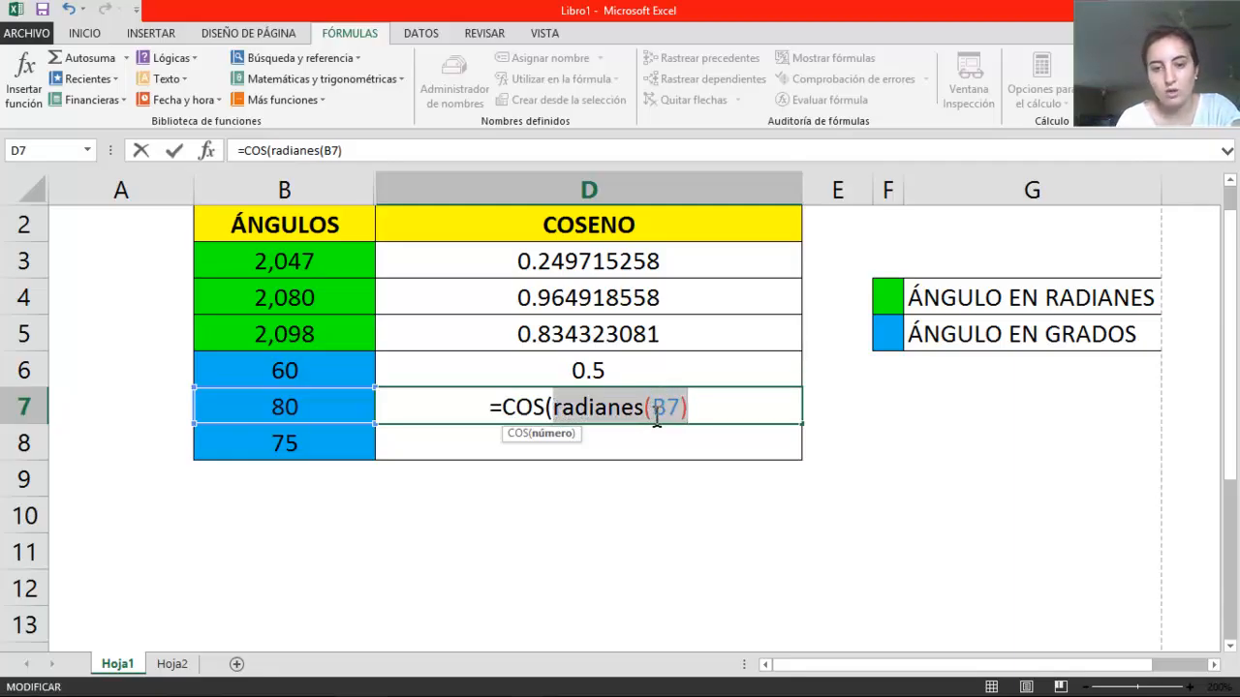
{"action": "left_click", "coordinate": [687, 409]}
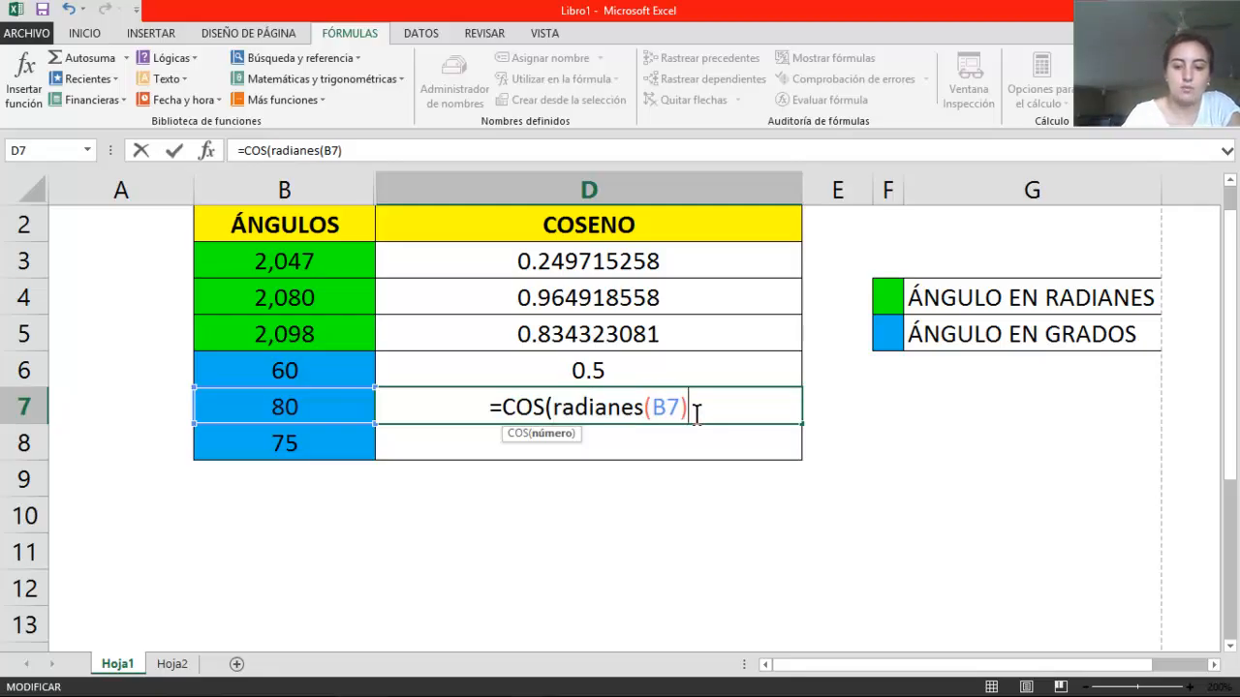
{"action": "type", "text": ")"}
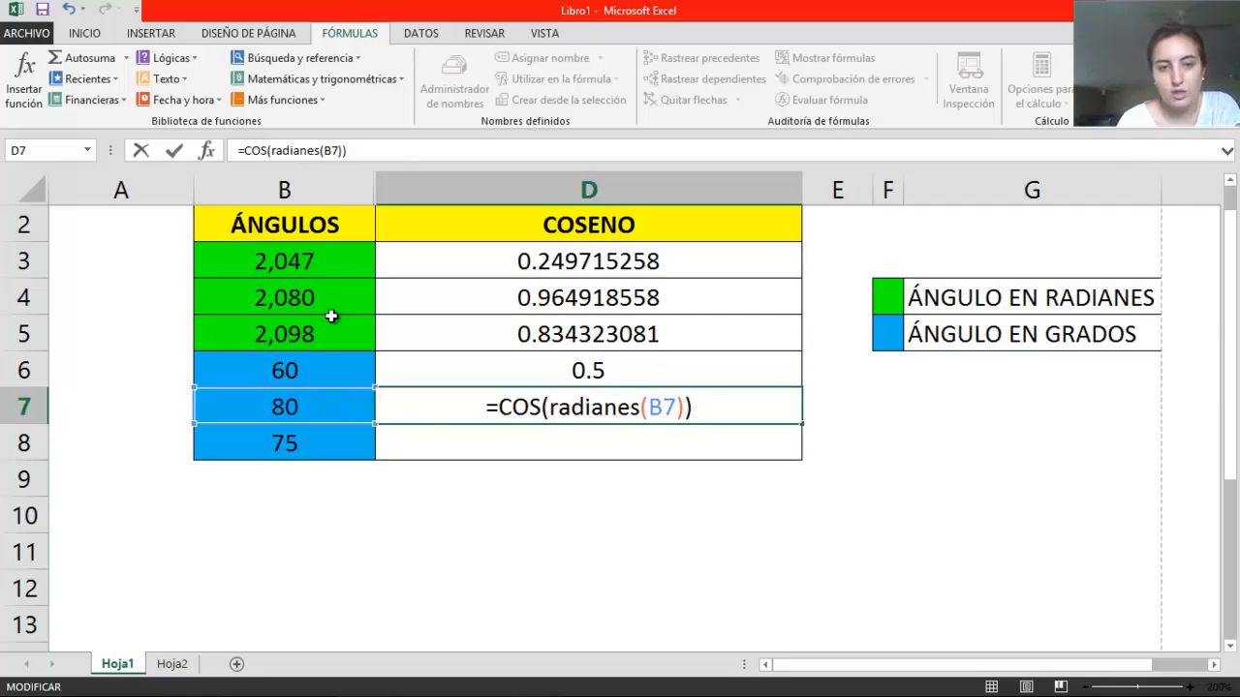
{"action": "key", "text": "Return"}
{"action": "left_click", "coordinate": [601, 407]}
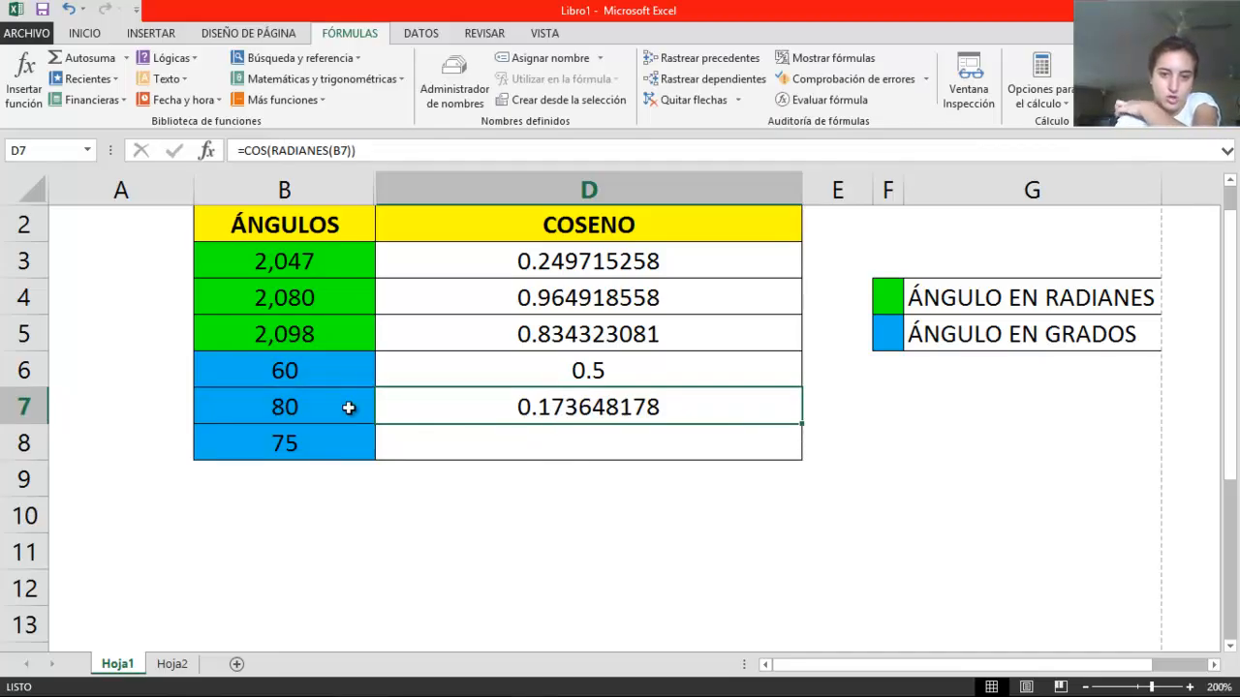
Insert a new column directly before the COSENO column
{"action": "left_click", "coordinate": [514, 437]}
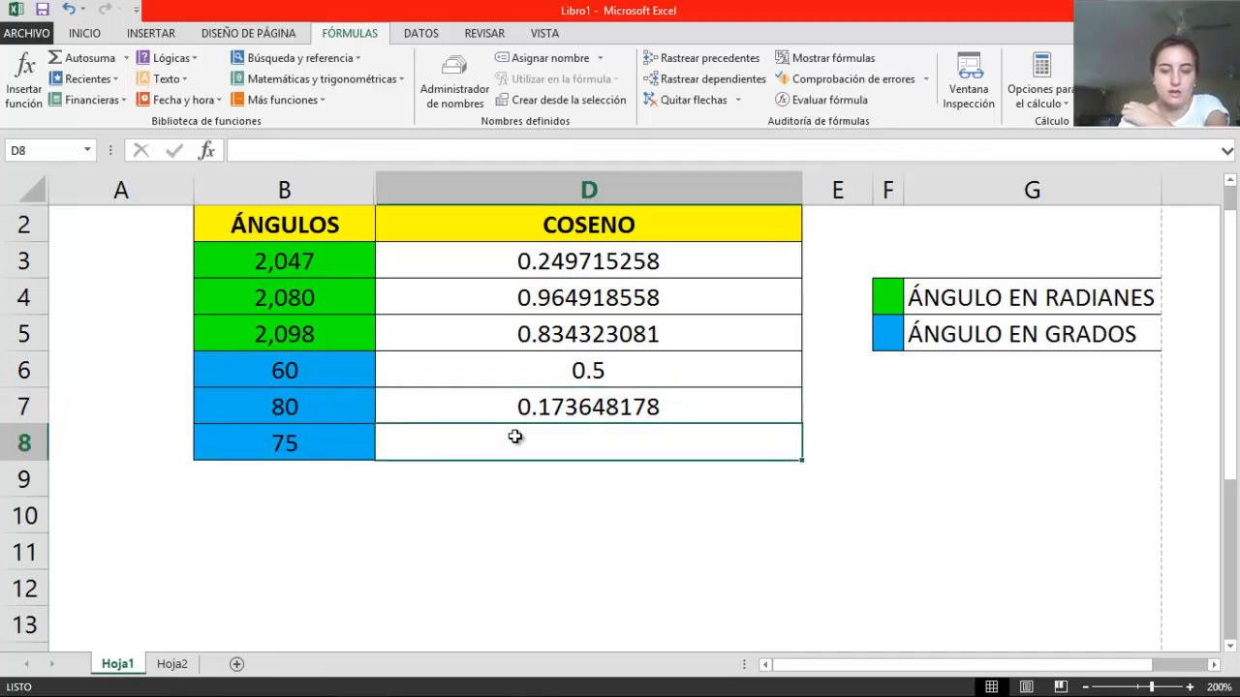
{"action": "left_click", "coordinate": [502, 185]}
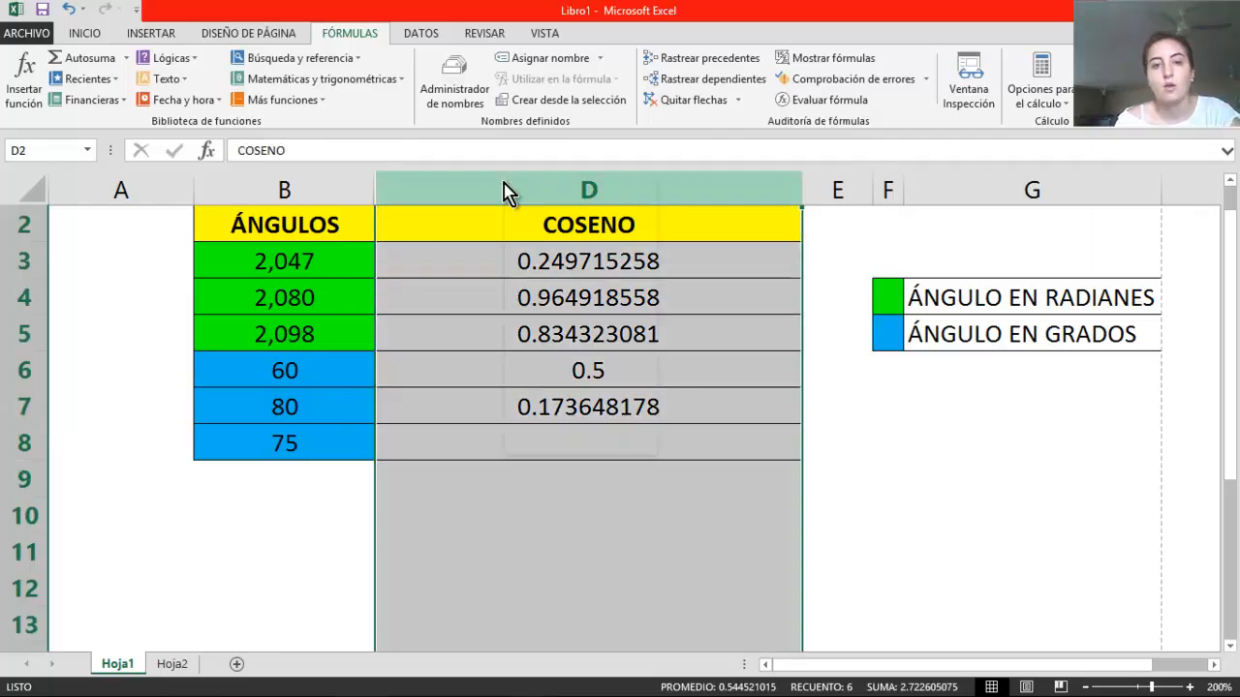
{"action": "right_click", "coordinate": [504, 182]}
{"action": "left_click", "coordinate": [591, 304]}
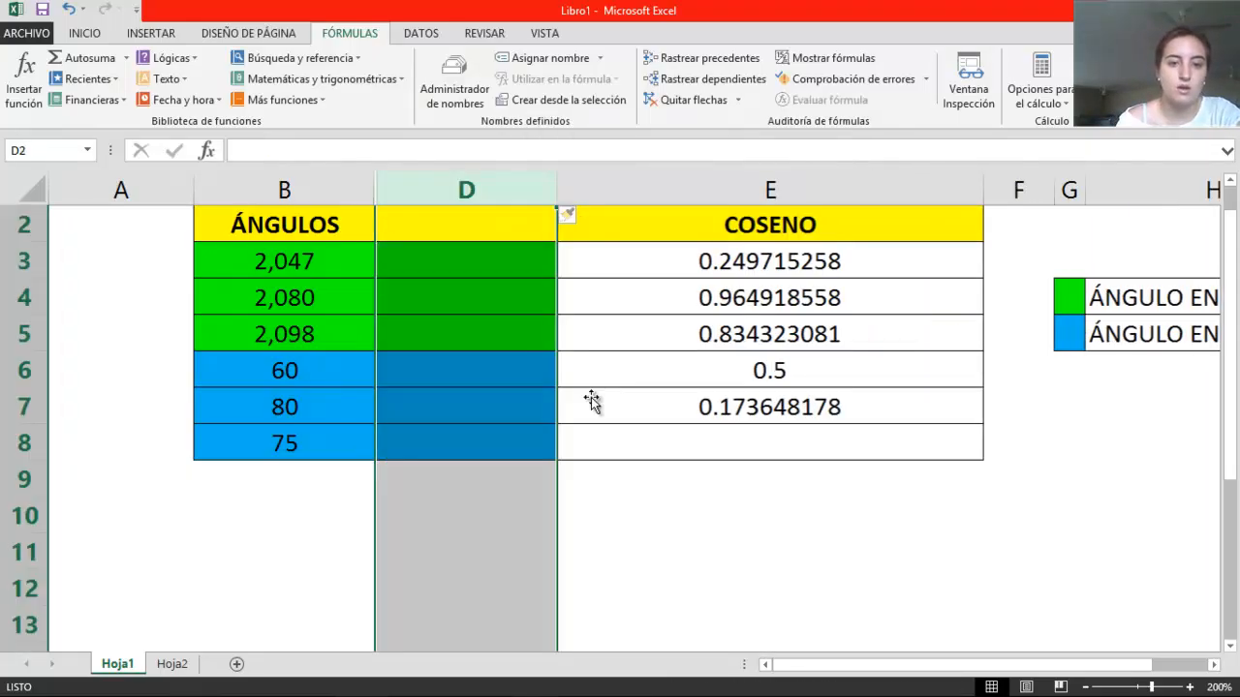
Convert the 75-degree angle to radians in cell D8 with the formula =radianes(B8)
{"action": "left_click", "coordinate": [528, 426]}
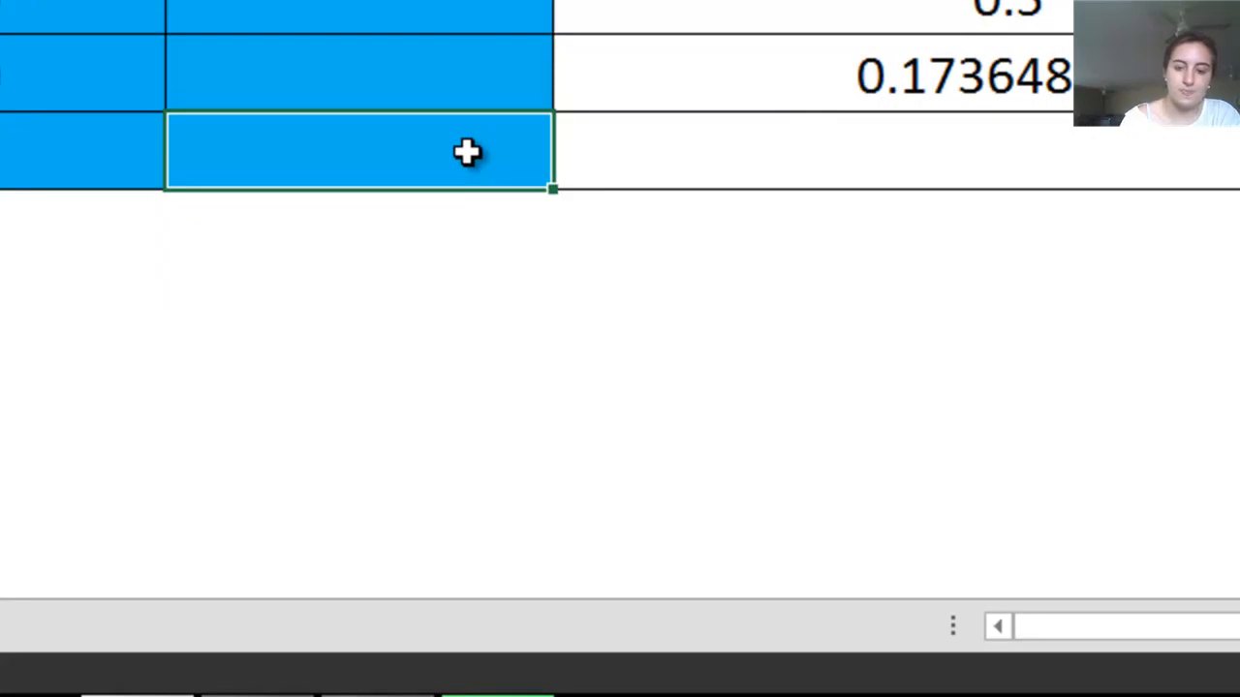
{"action": "double_click", "coordinate": [467, 152]}
{"action": "type", "text": "="}
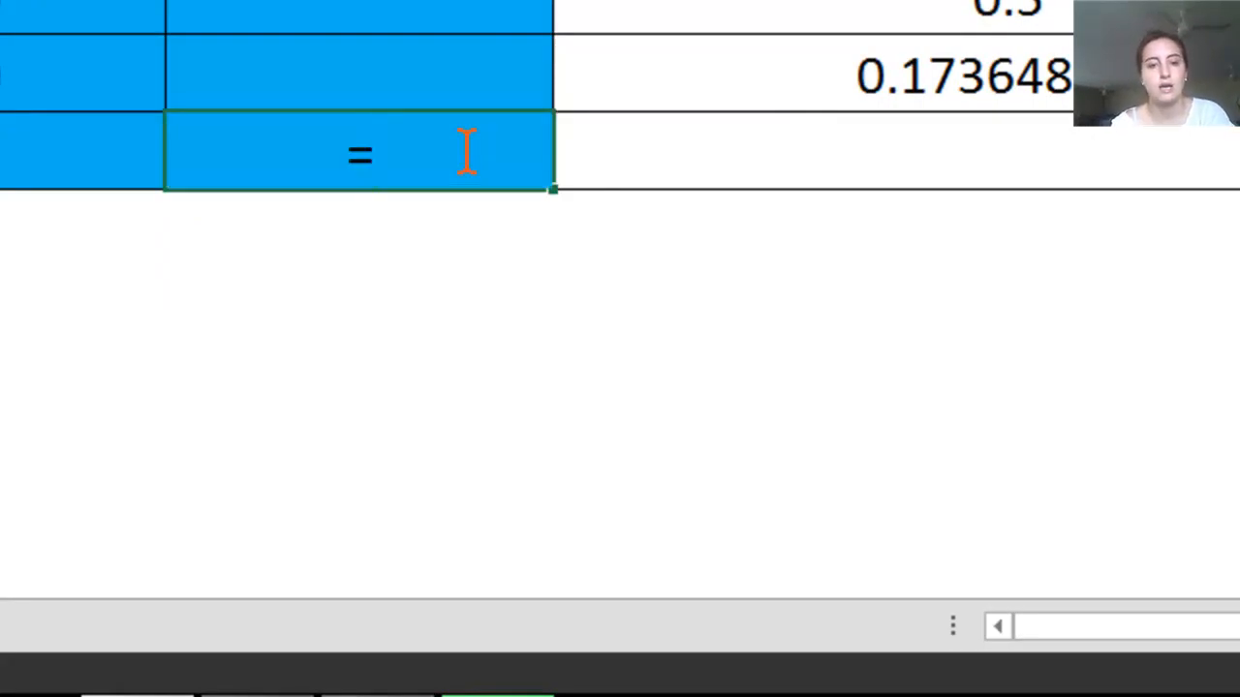
{"action": "type", "text": "radianes"}
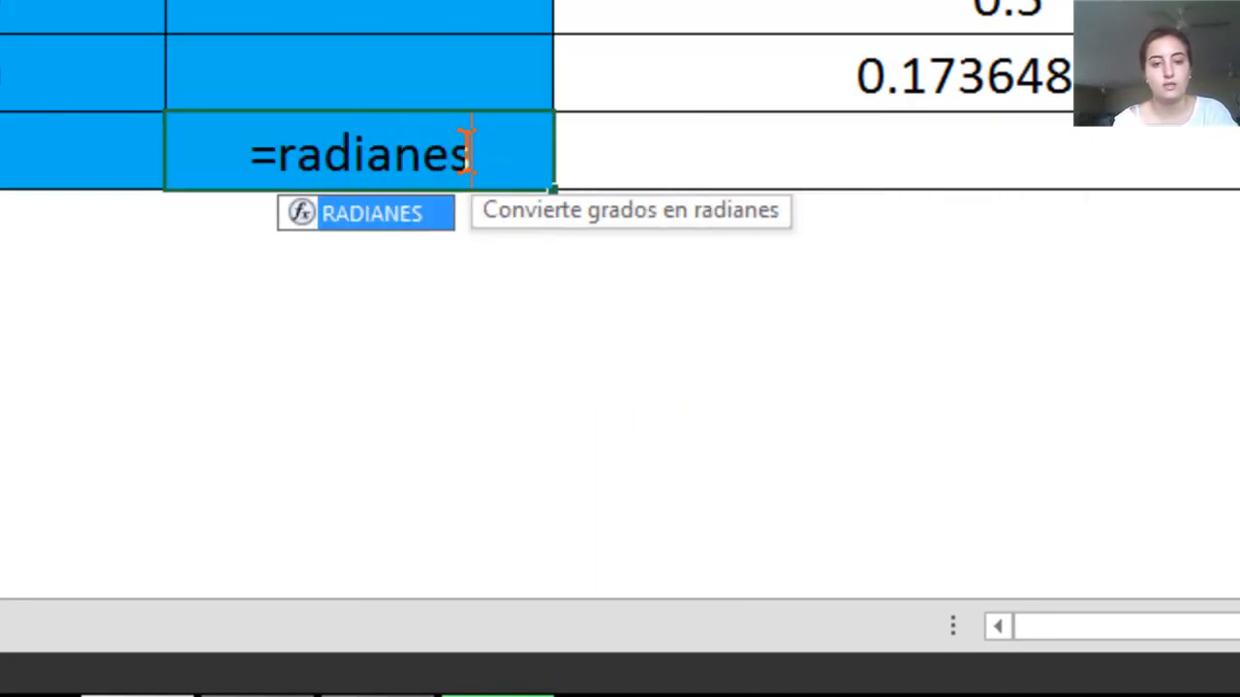
{"action": "type", "text": "("}
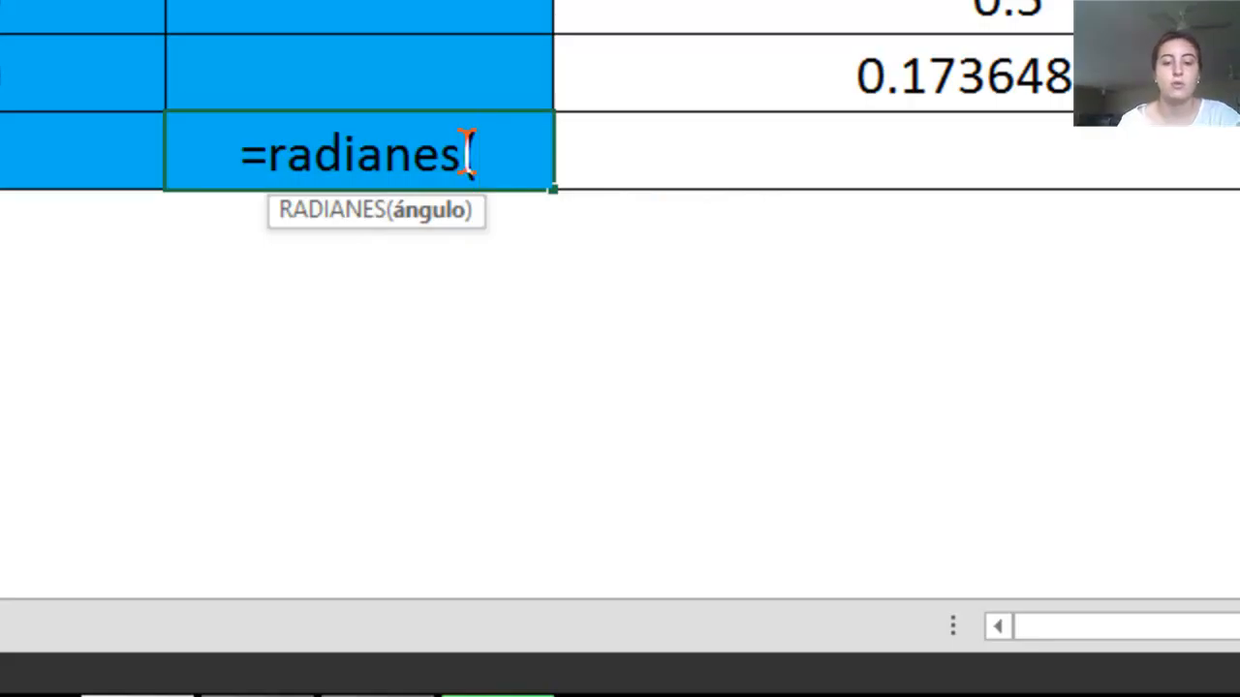
{"action": "left_click", "coordinate": [4, 152]}
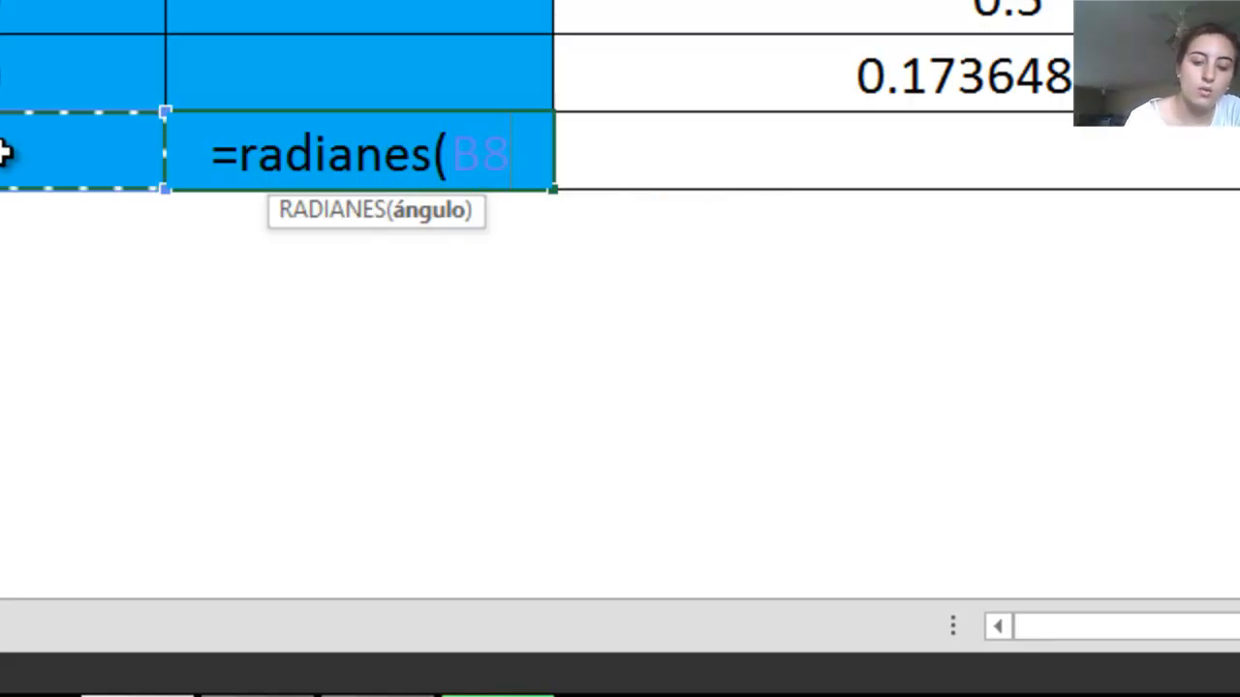
{"action": "type", "text": ")"}
{"action": "key", "text": "Return"}
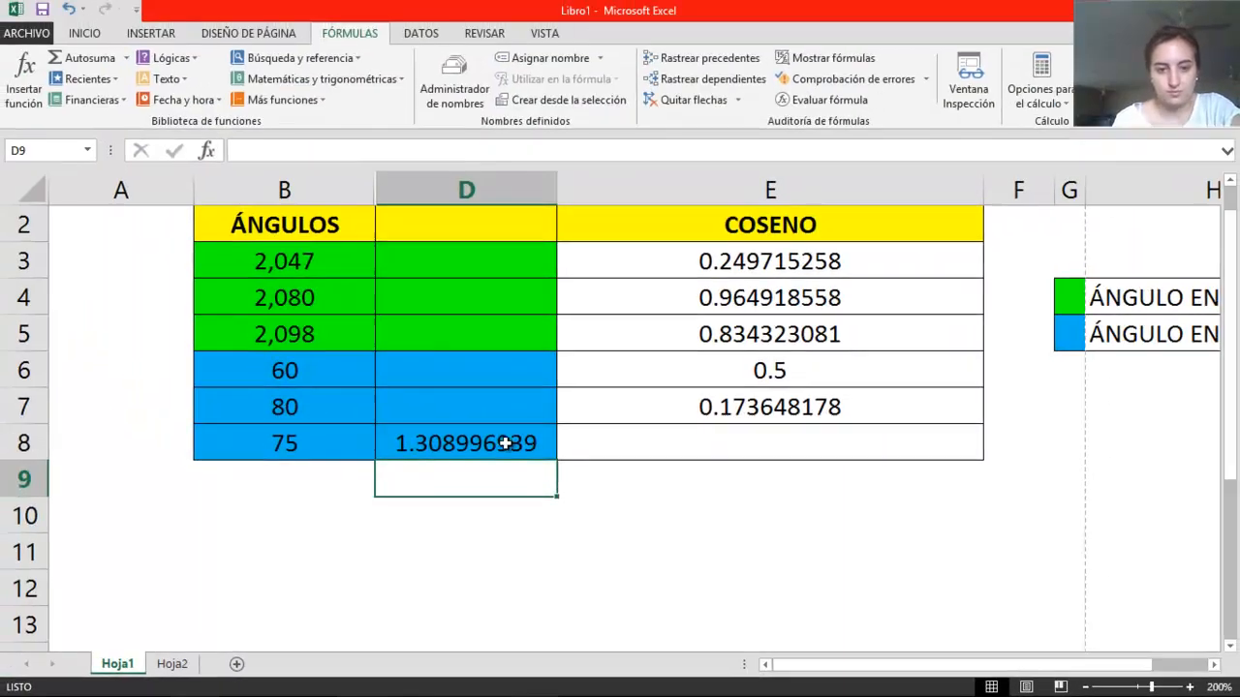
{"action": "left_click", "coordinate": [444, 166]}
Calculate the cosine of the converted 75-degree angle in cell E8 with the formula =cos(D8)
{"action": "left_click", "coordinate": [743, 452]}
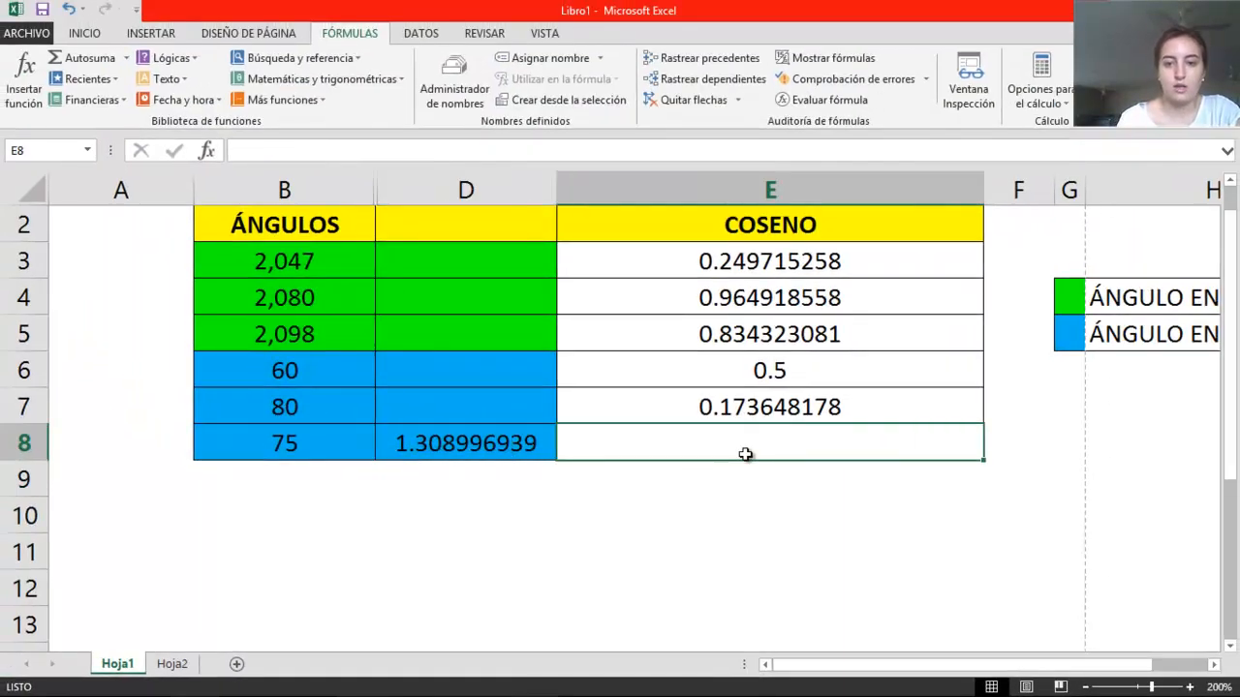
{"action": "type", "text": "="}
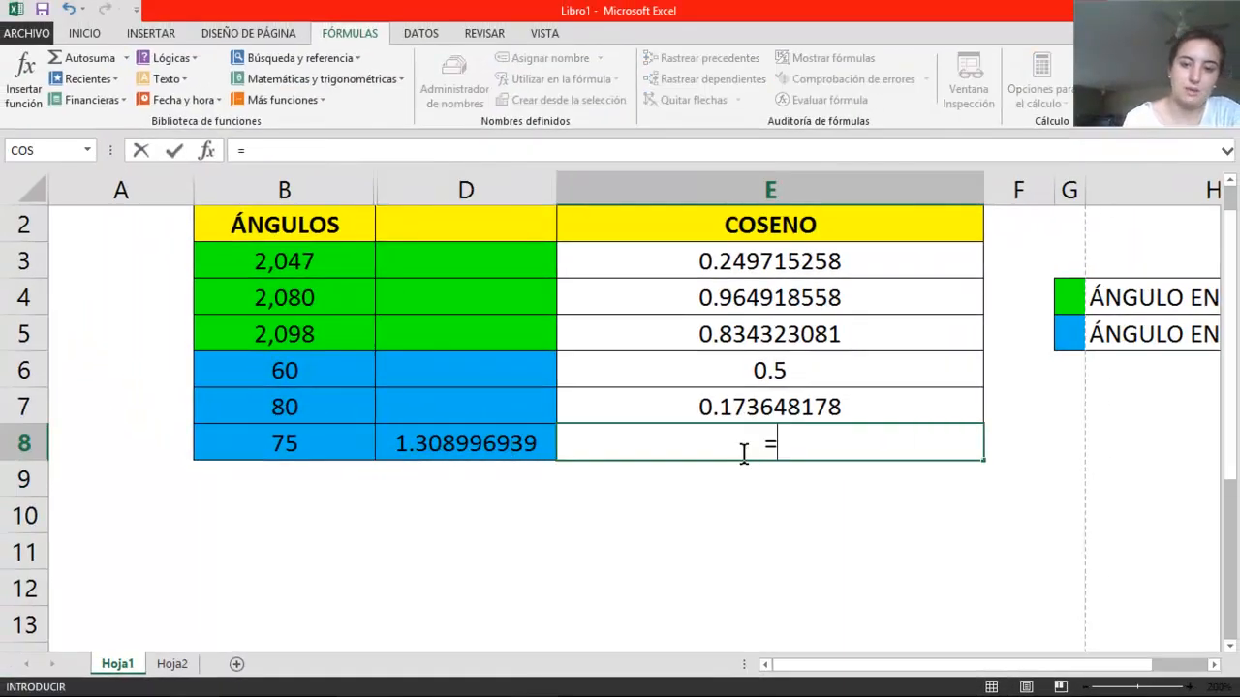
{"action": "type", "text": "cos("}
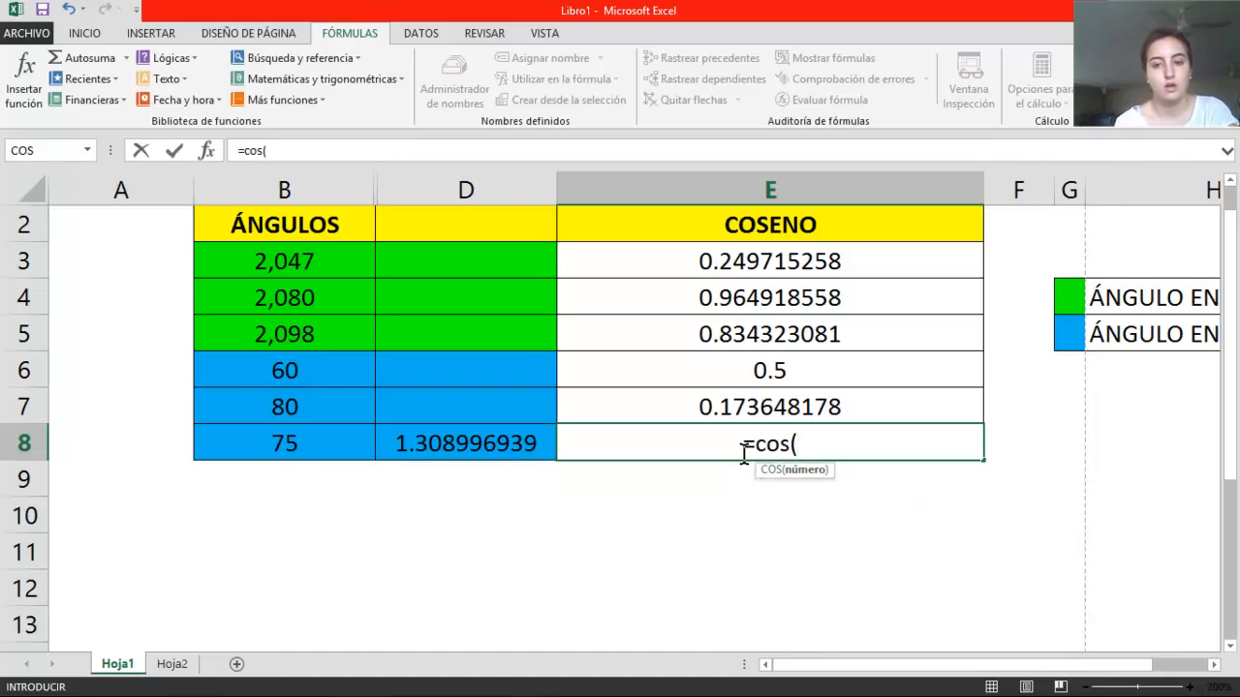
{"action": "left_click", "coordinate": [539, 449]}
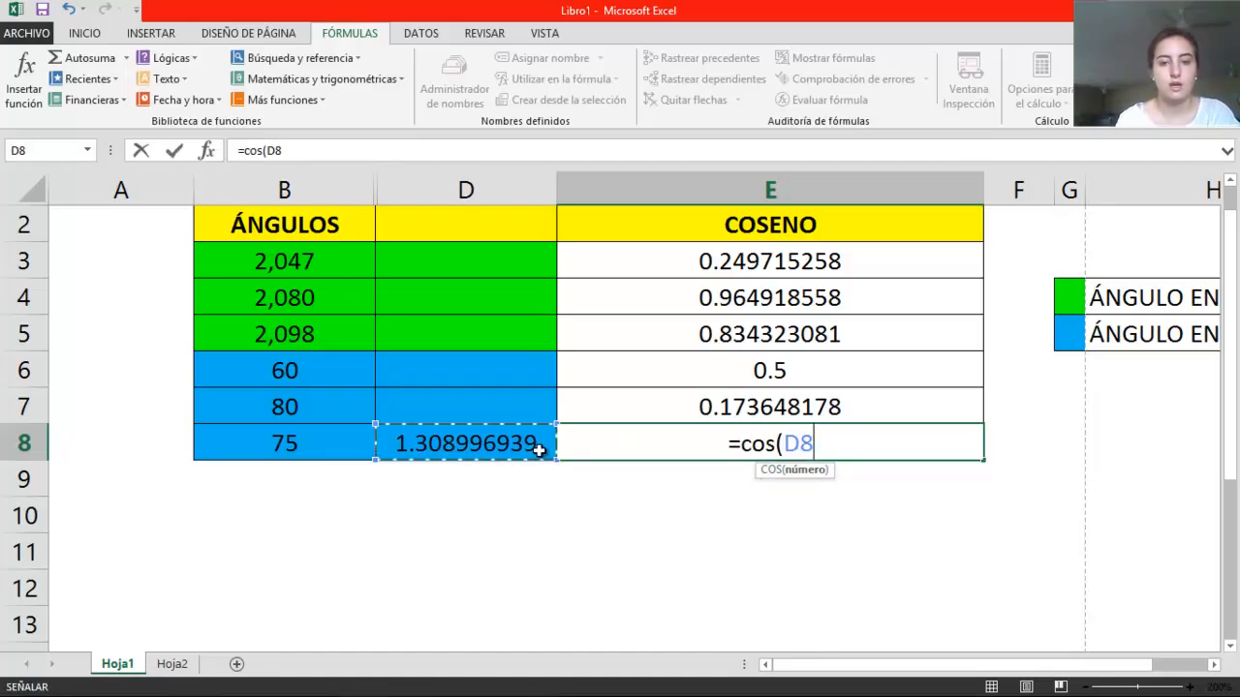
{"action": "type", "text": ")"}
{"action": "key", "text": "Return"}
{"action": "left_click", "coordinate": [815, 444]}
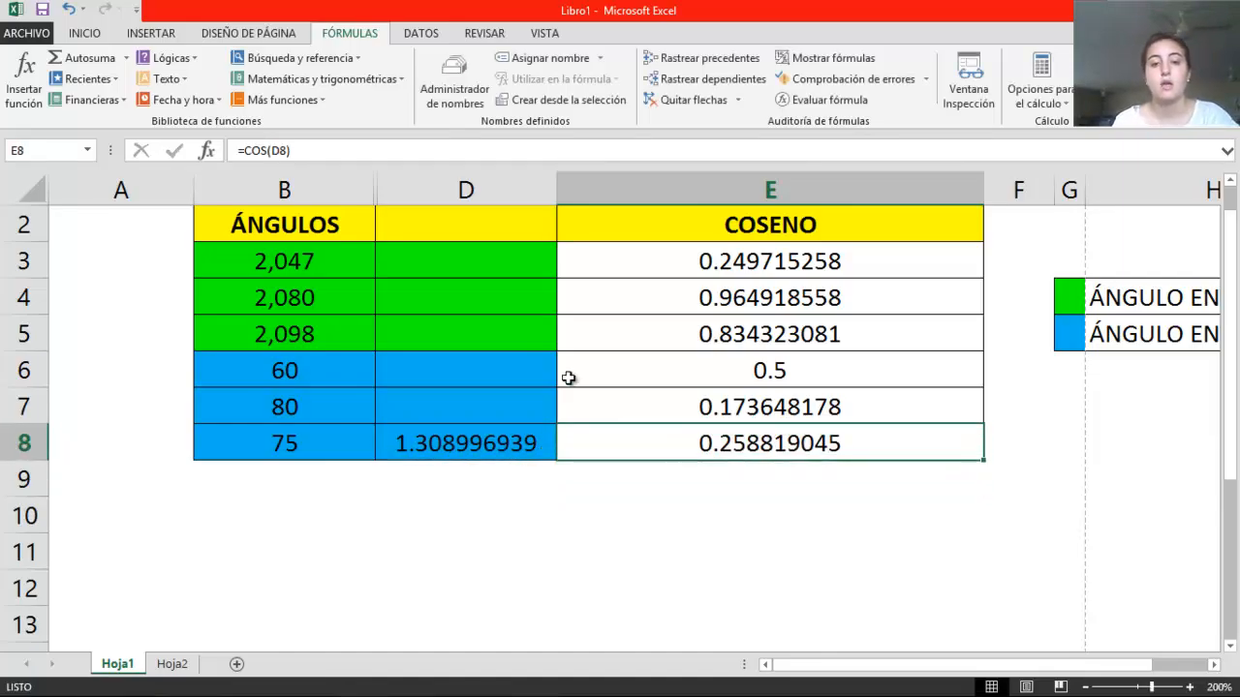
Hide column D, the helper column holding the 75-degree angle's radian conversion
{"action": "left_click", "coordinate": [464, 190]}
{"action": "right_click", "coordinate": [465, 190]}
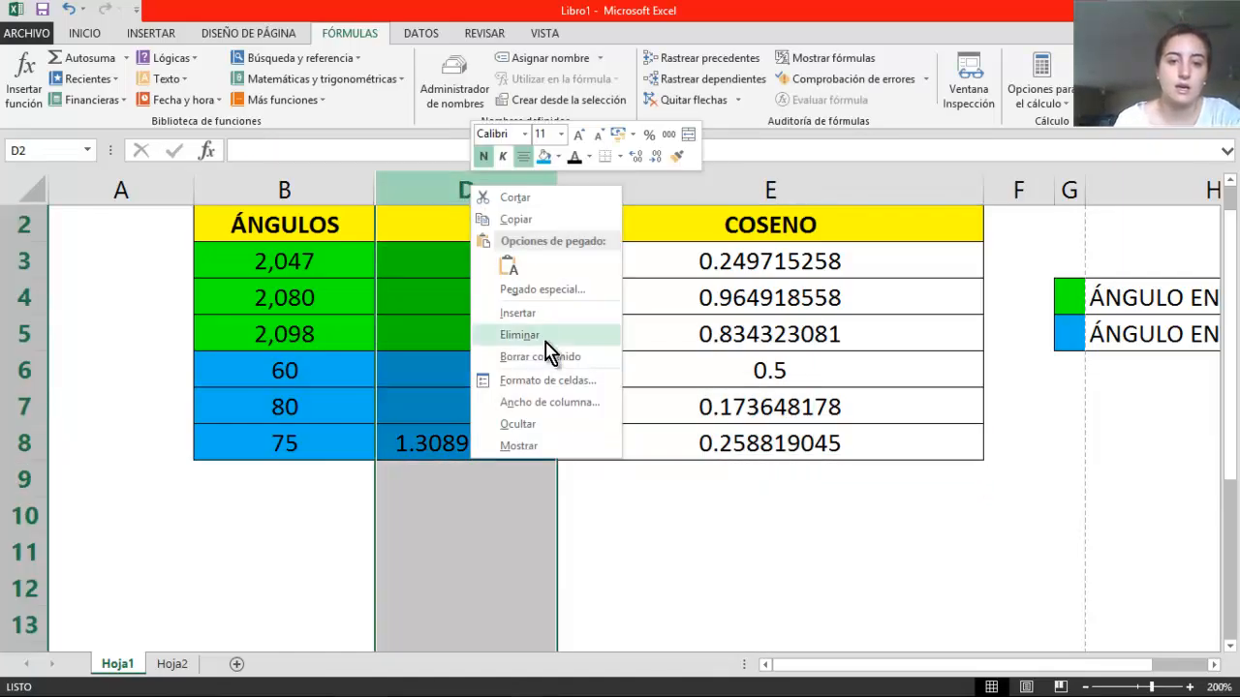
{"action": "left_click", "coordinate": [523, 424]}
Clear the cosine formula from cell E8
{"action": "left_click", "coordinate": [538, 450]}
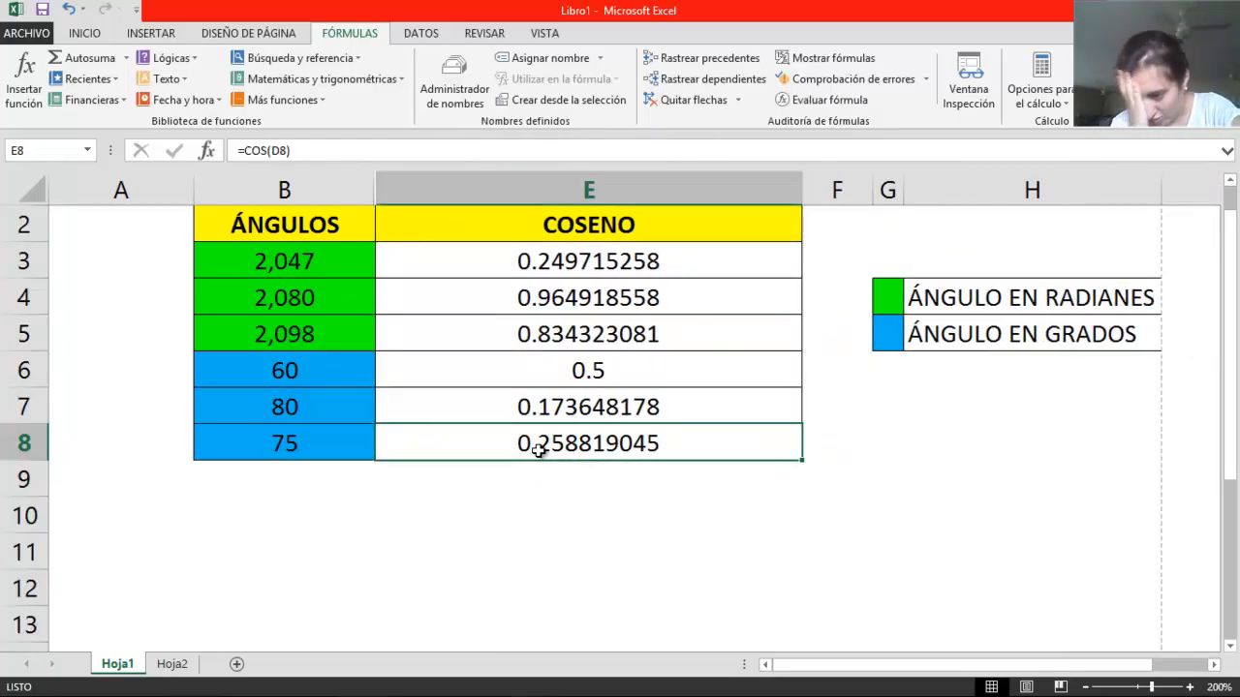
{"action": "key", "text": "Delete"}
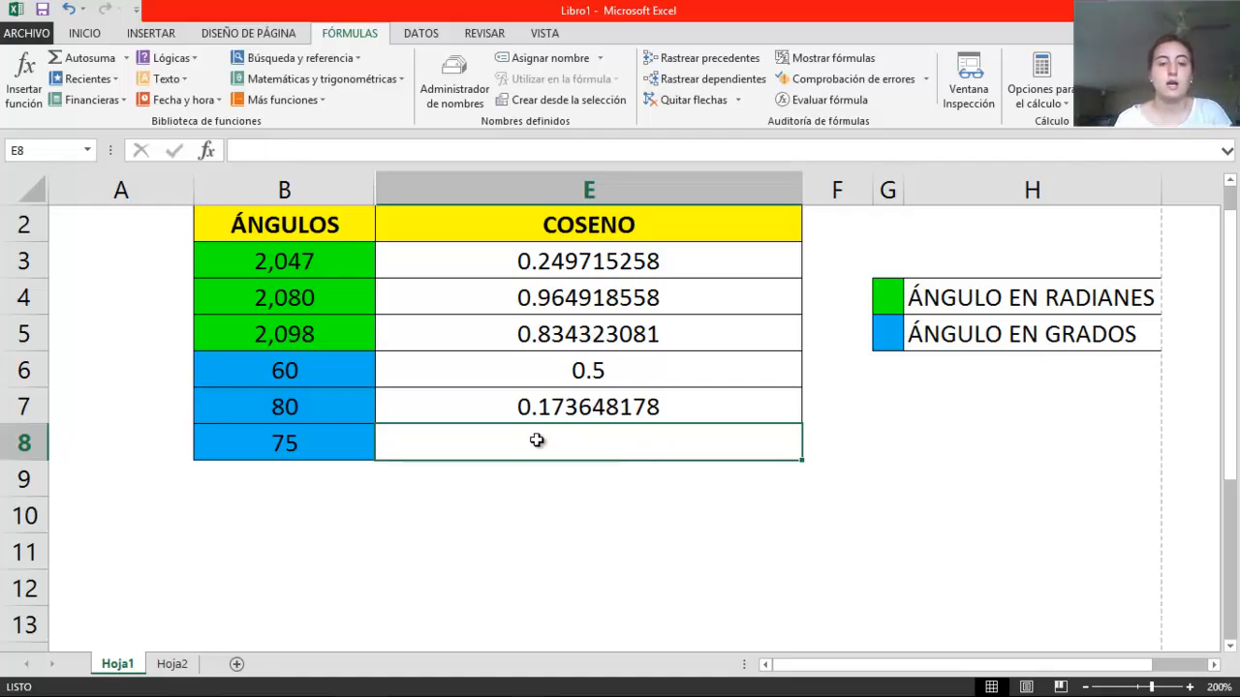
{"action": "left_click", "coordinate": [338, 429]}
Calculate the cosine of the 75-degree angle in cell E8 with the nested formula =cos(radianes(B8))
{"action": "left_click", "coordinate": [464, 435]}
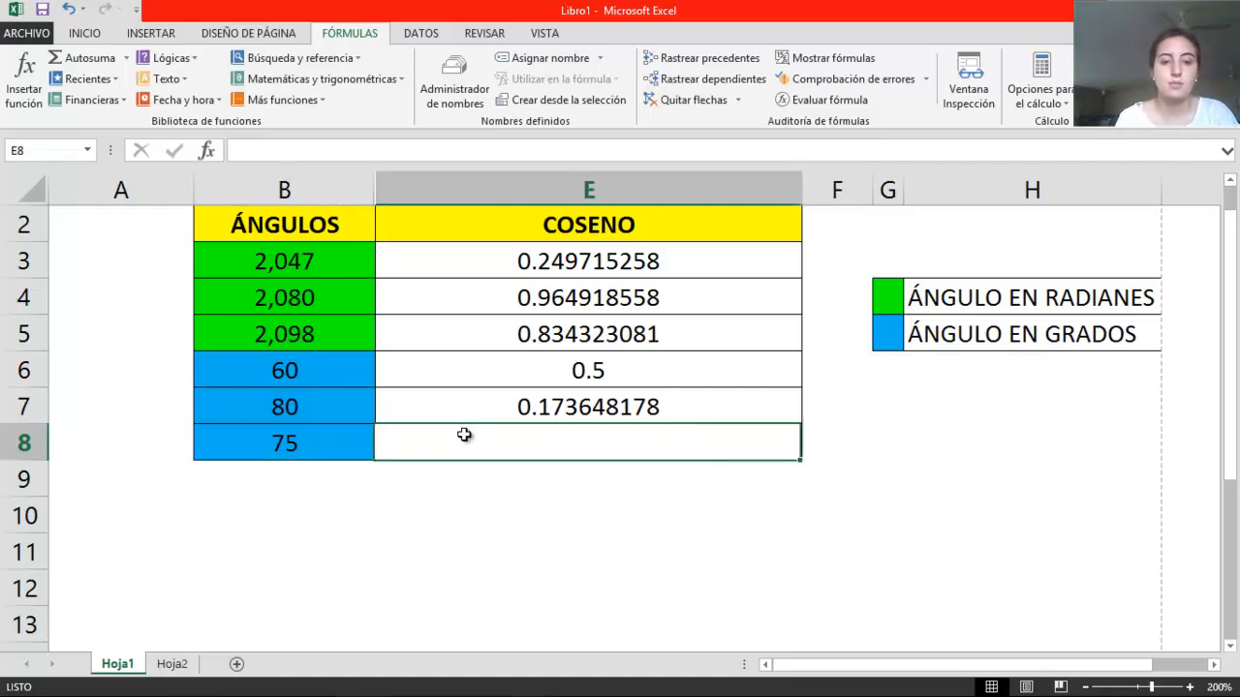
{"action": "type", "text": "="}
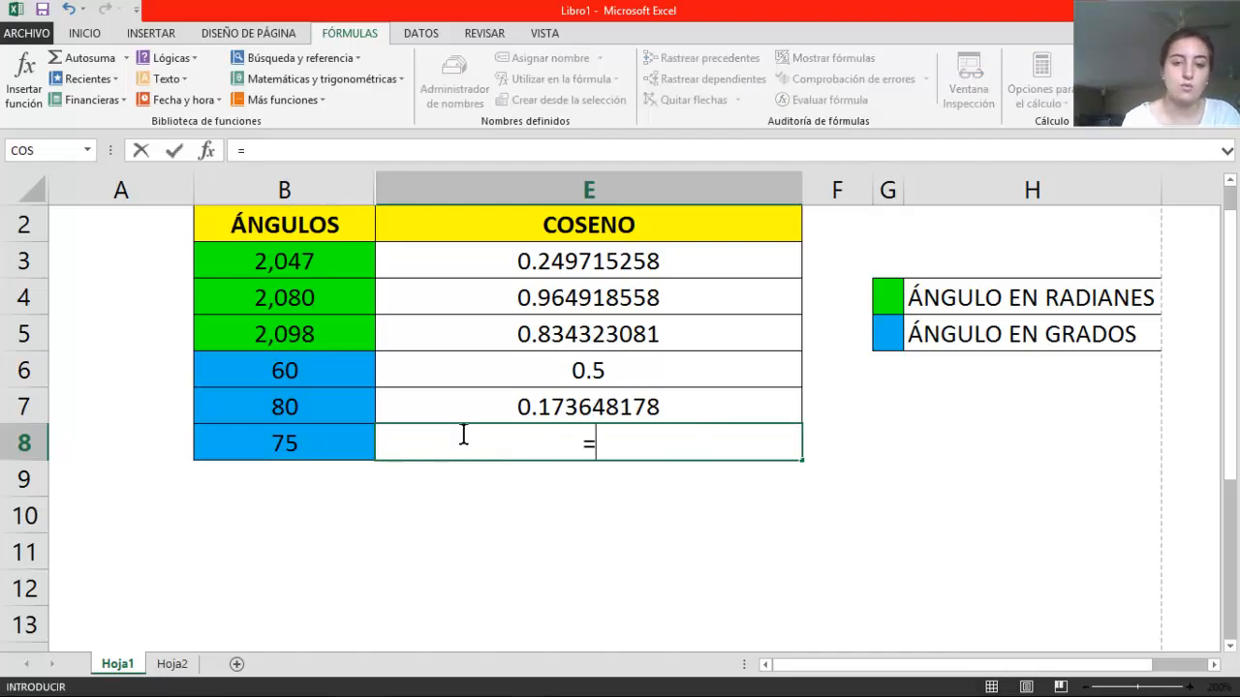
{"action": "type", "text": "cos(radiaes"}
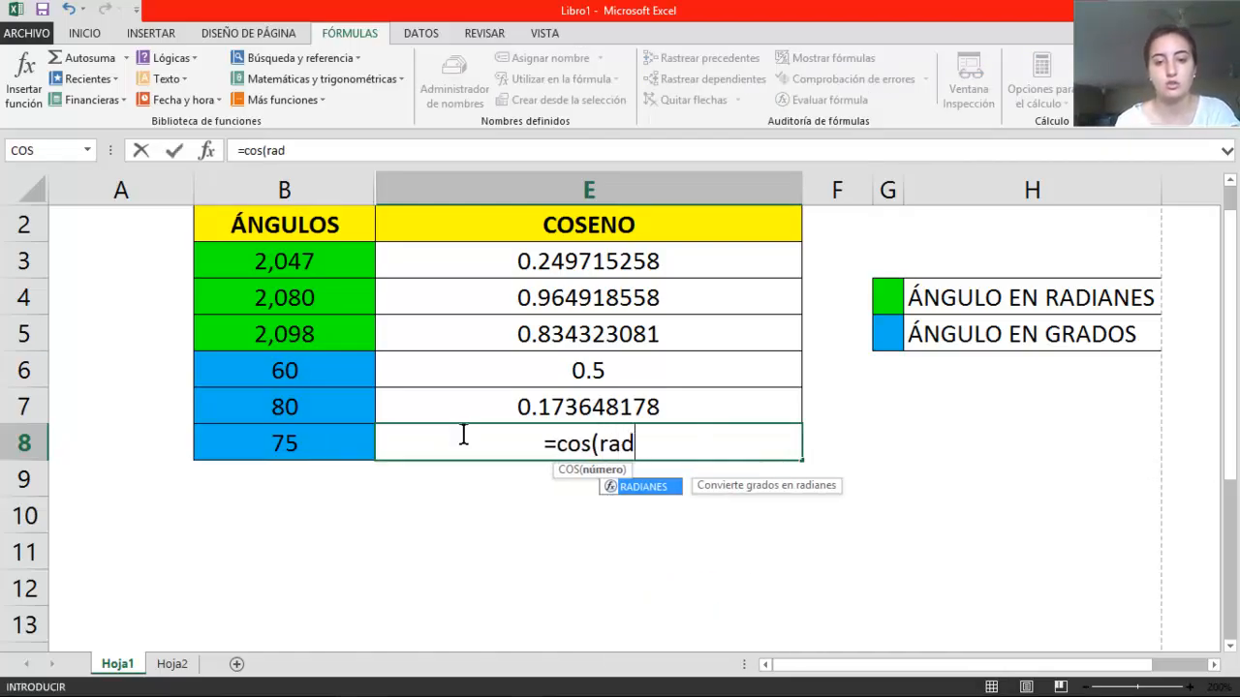
{"action": "key", "text": "BackSpace"}
{"action": "key", "text": "BackSpace"}
{"action": "type", "text": "nes"}
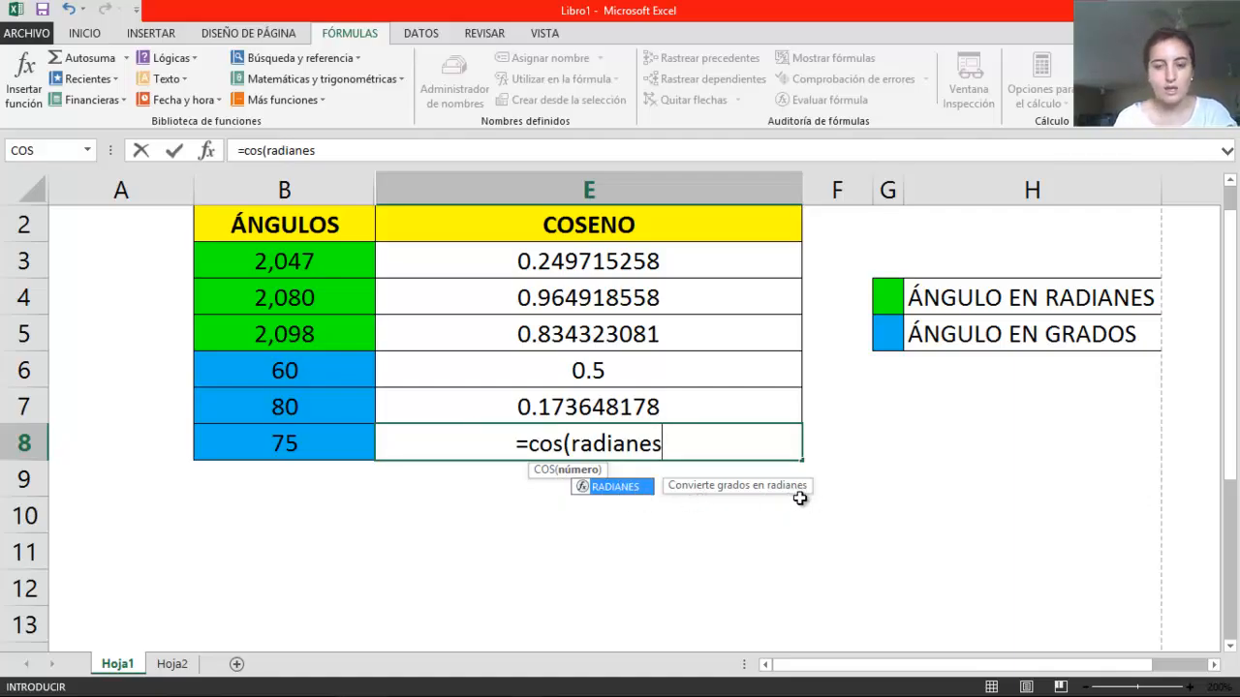
{"action": "type", "text": "("}
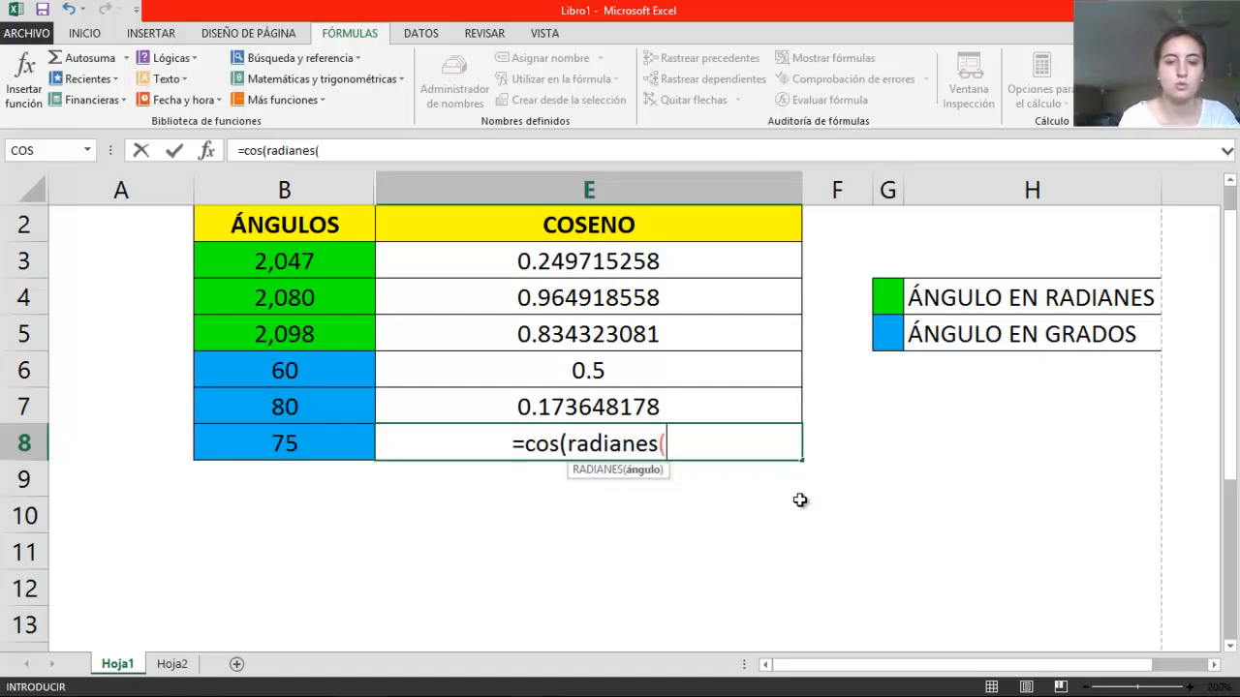
{"action": "left_click", "coordinate": [277, 446]}
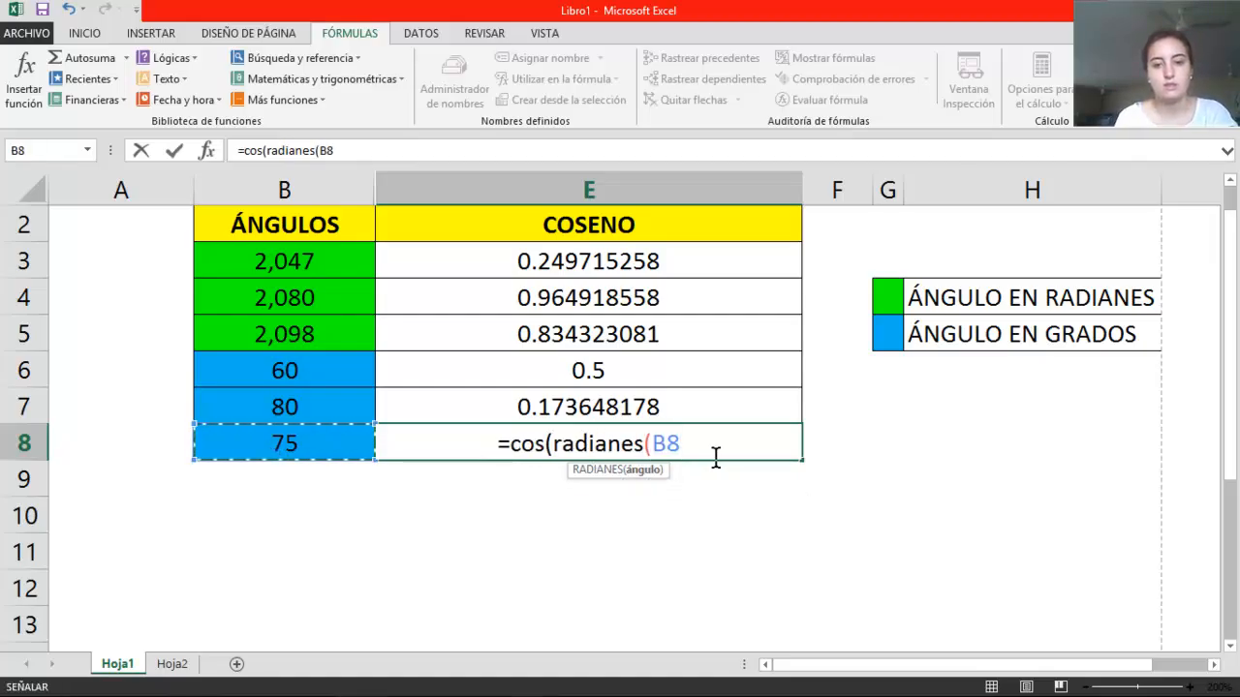
{"action": "type", "text": "))"}
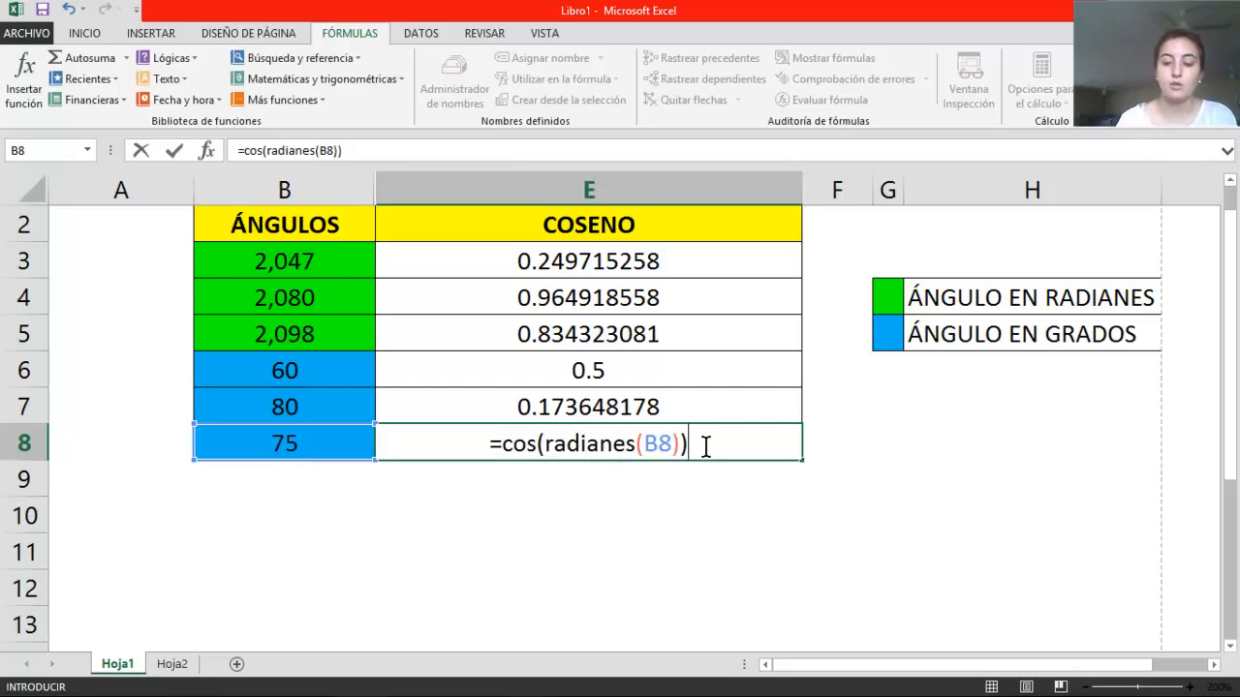
{"action": "key", "text": "Return"}
{"action": "left_click", "coordinate": [638, 453]}
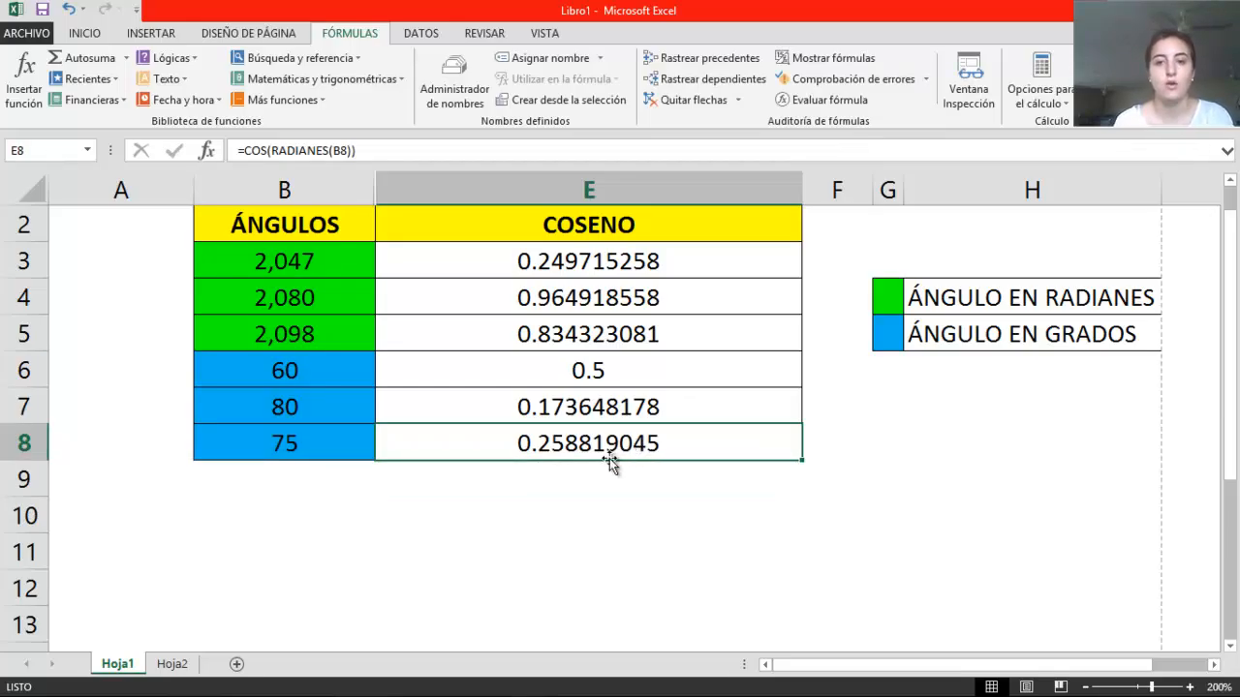
{"action": "scroll", "coordinate": [595, 555], "scroll_direction": "down", "scroll_amount": 1}
{"action": "scroll", "coordinate": [523, 591], "scroll_direction": "up", "scroll_amount": 2}
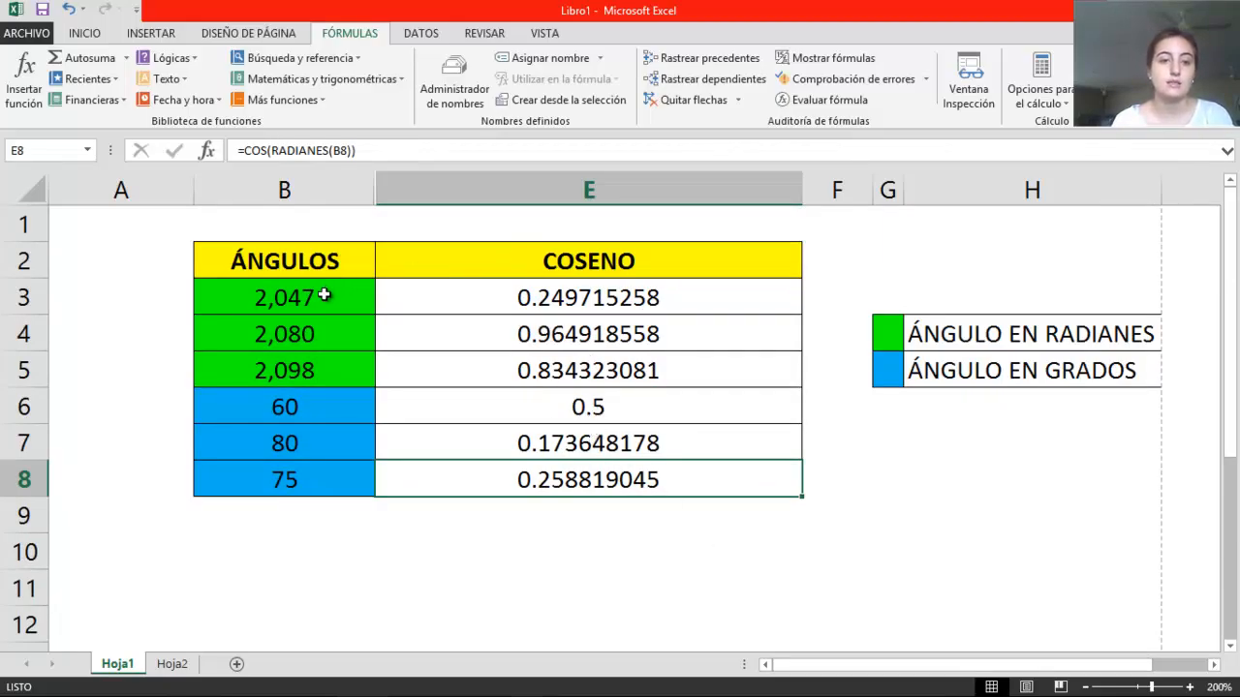
Start a =seno( formula in cell B2 of the empty Hoja2 sheet to view its argument hint, and erase the entry
{"action": "mouse_move", "coordinate": [650, 655]}
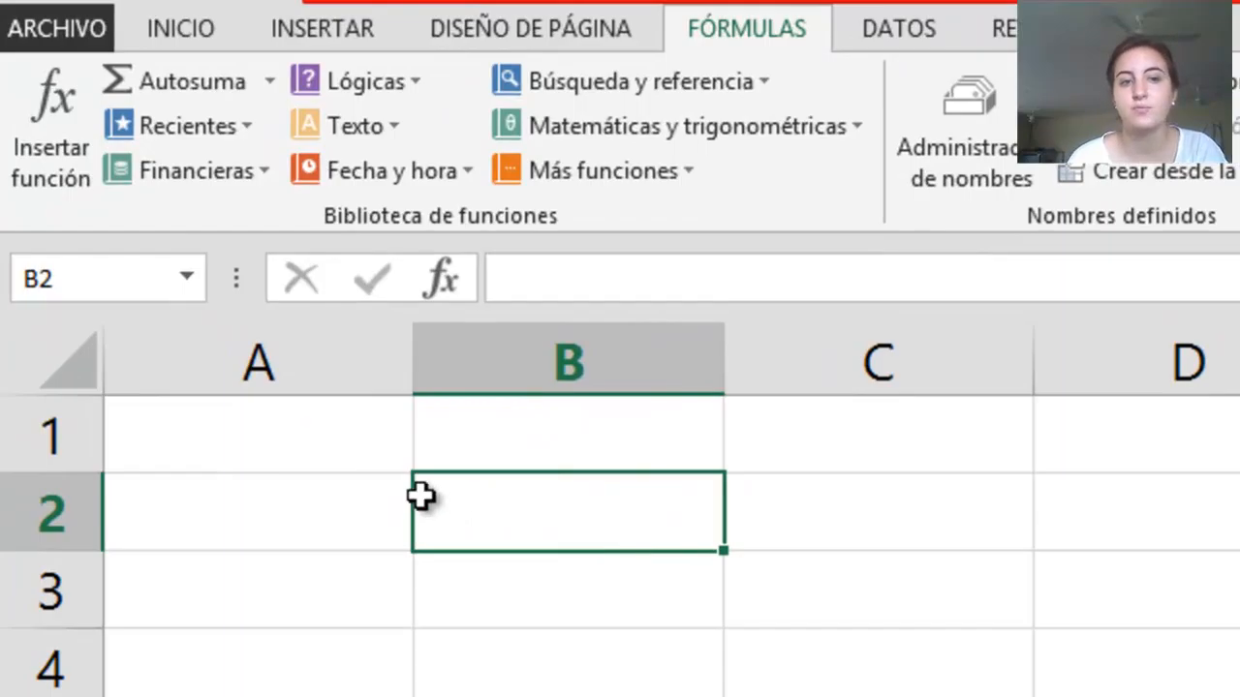
{"action": "left_click", "coordinate": [373, 446]}
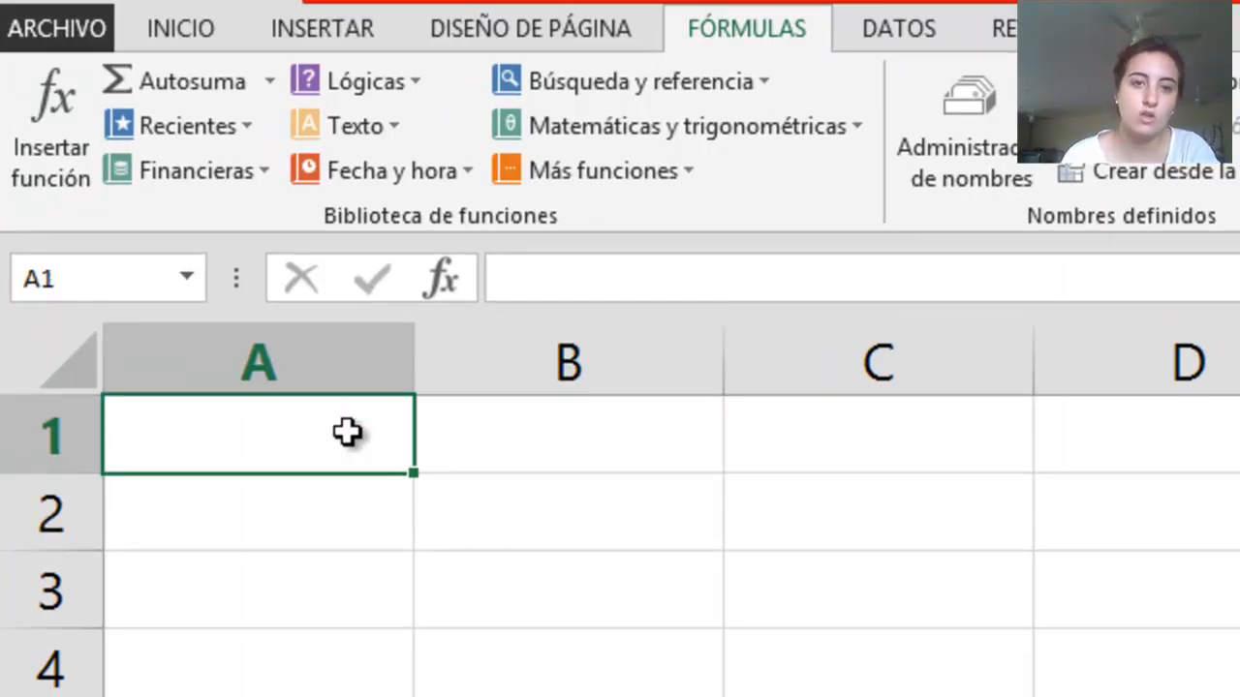
{"action": "left_click", "coordinate": [501, 494]}
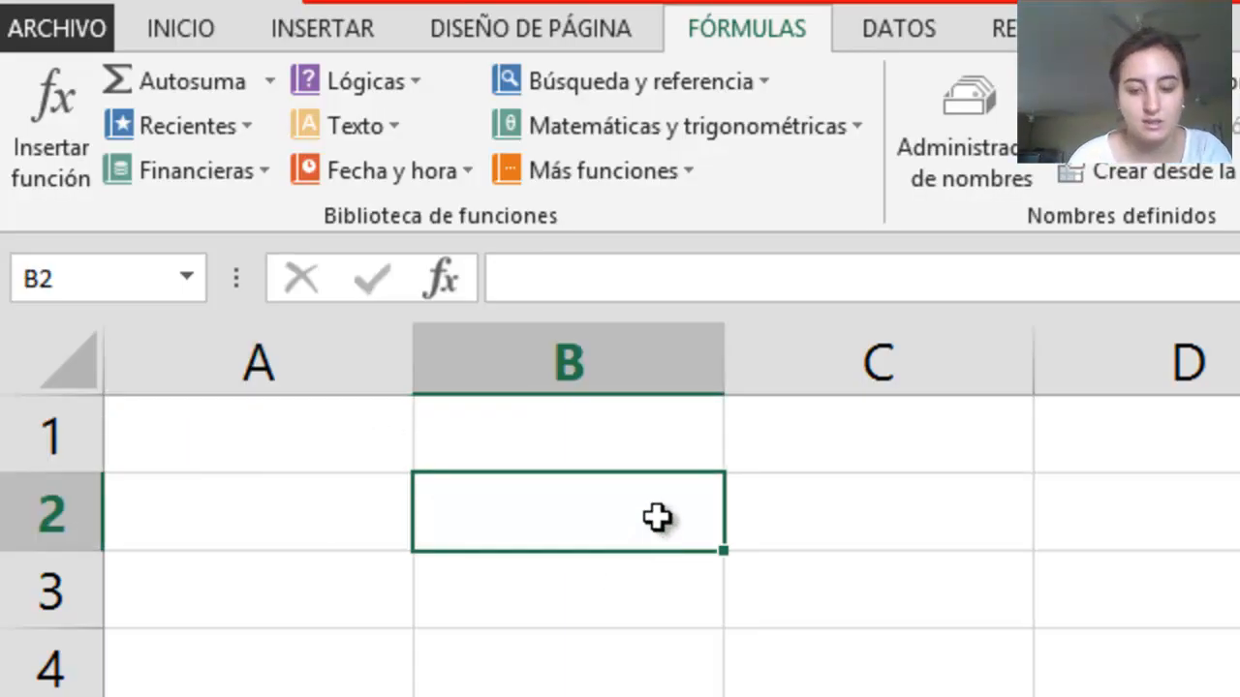
{"action": "type", "text": "="}
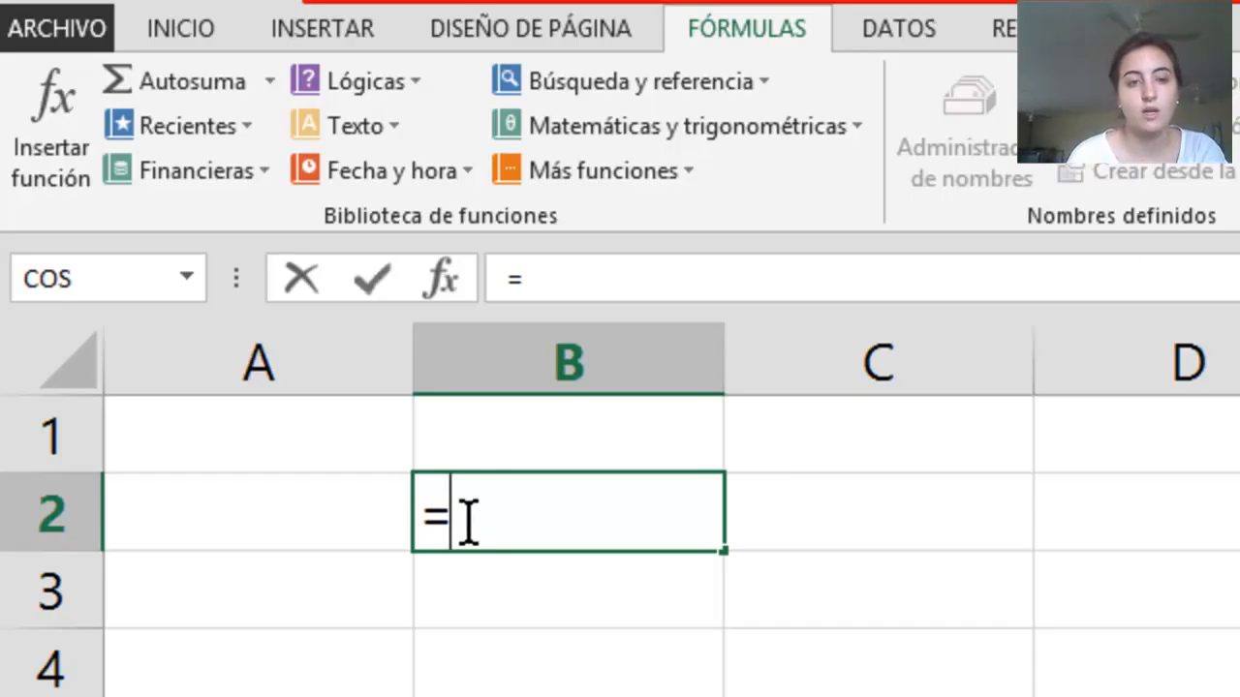
{"action": "type", "text": "seno"}
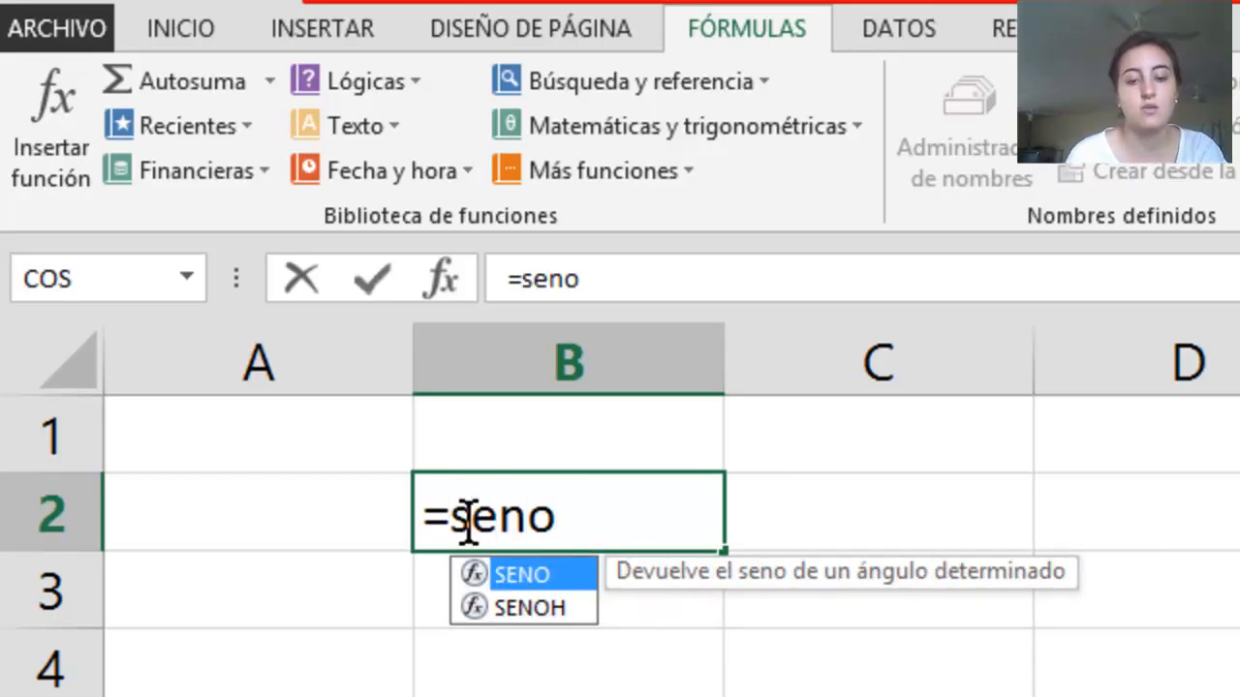
{"action": "type", "text": "("}
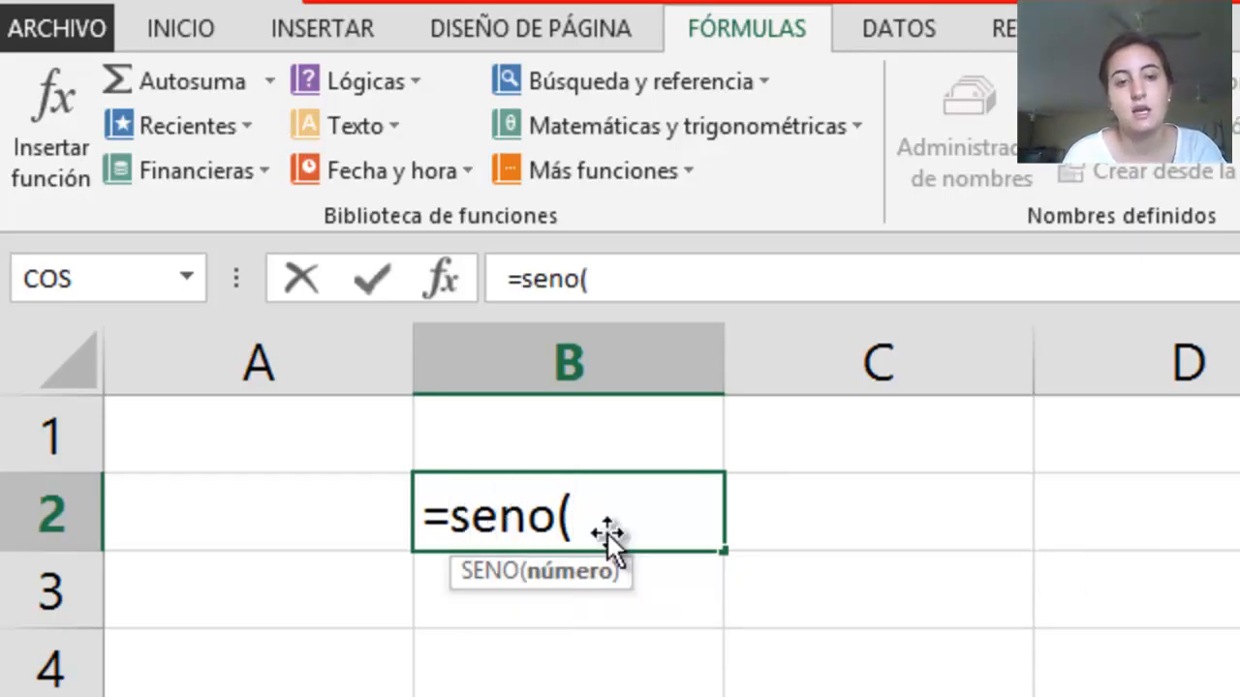
{"action": "left_click_drag", "start_coordinate": [533, 578], "coordinate": [559, 576]}
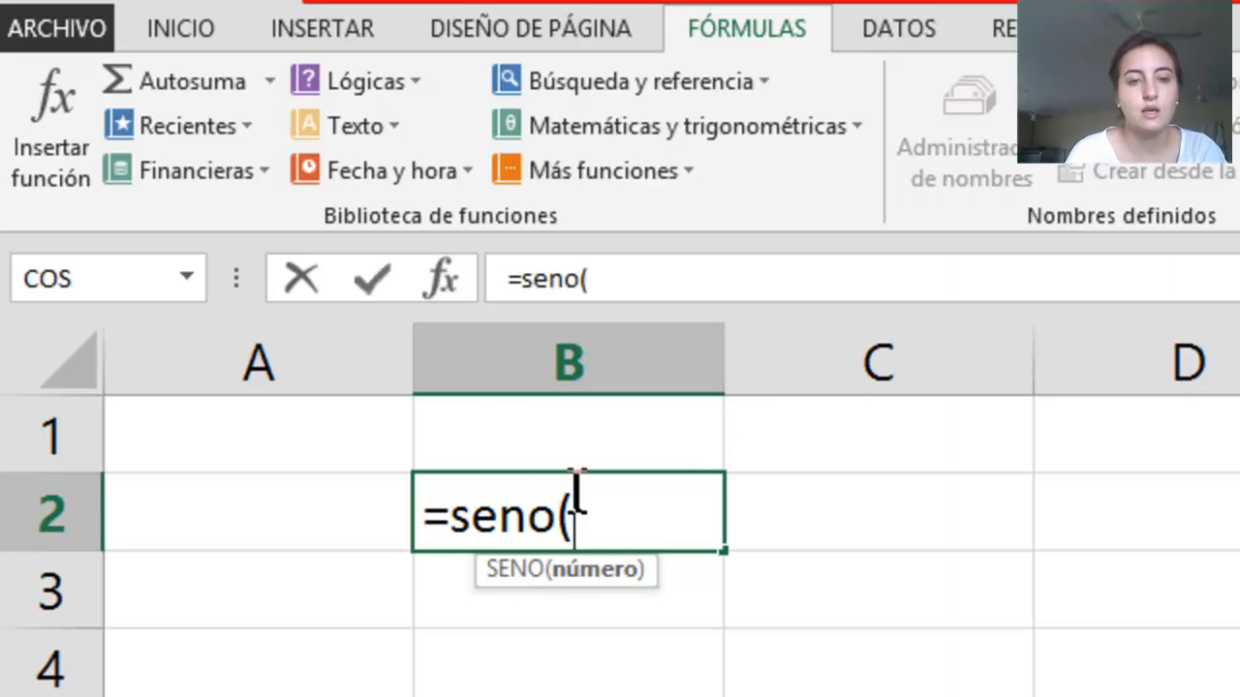
{"action": "left_click_drag", "start_coordinate": [575, 494], "coordinate": [409, 503]}
{"action": "key", "text": "BackSpace"}
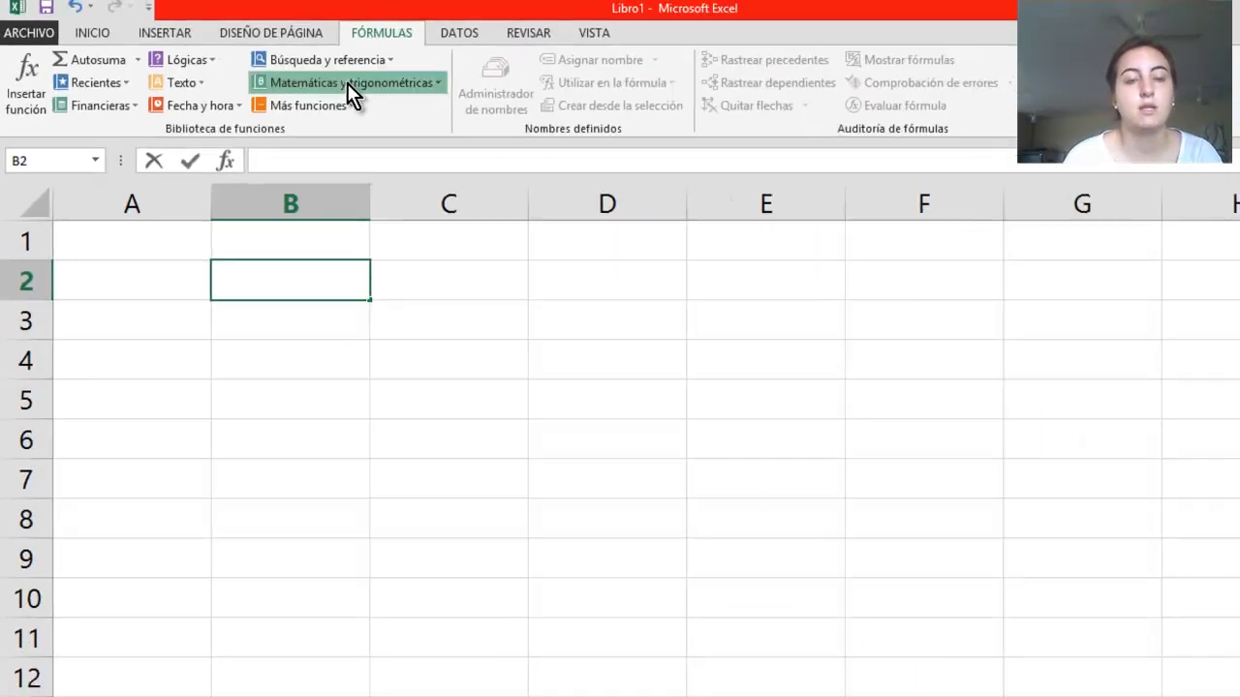
Insert the SENO function from the math and trigonometry library in cell B2 to view its arguments, and cancel it
{"action": "left_click", "coordinate": [745, 126]}
{"action": "left_click_drag", "start_coordinate": [404, 157], "coordinate": [384, 379]}
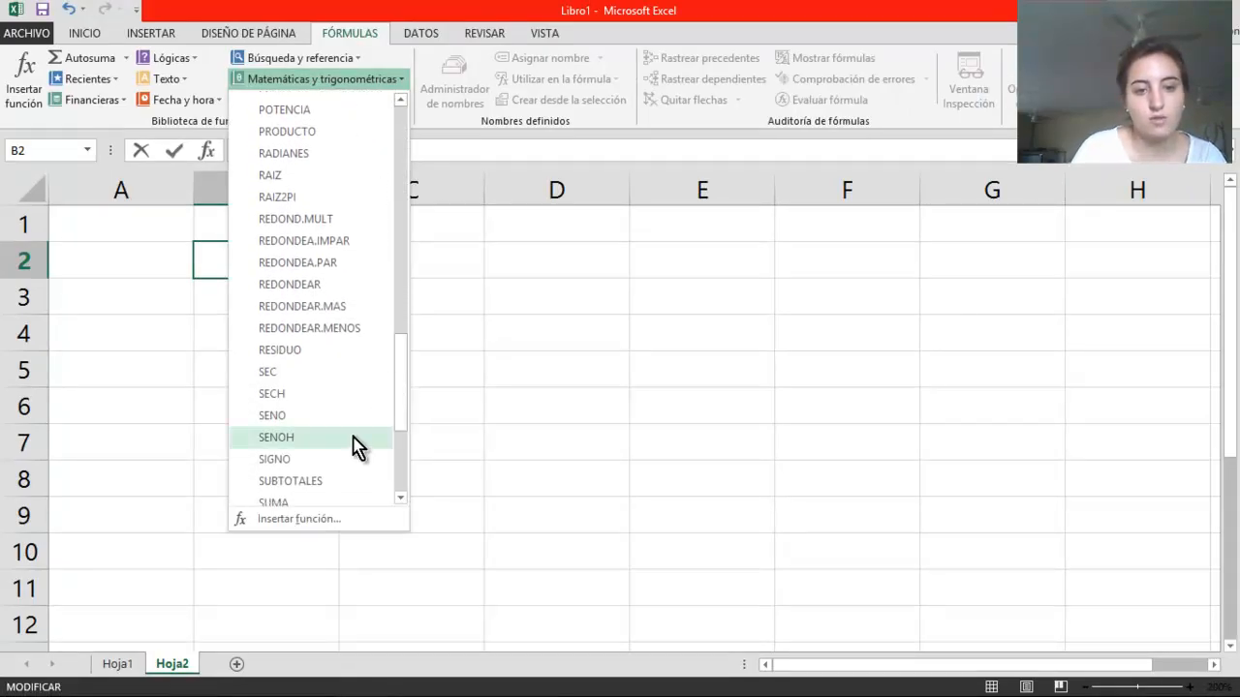
{"action": "left_click", "coordinate": [280, 417]}
{"action": "left_click_drag", "start_coordinate": [631, 191], "coordinate": [559, 185]}
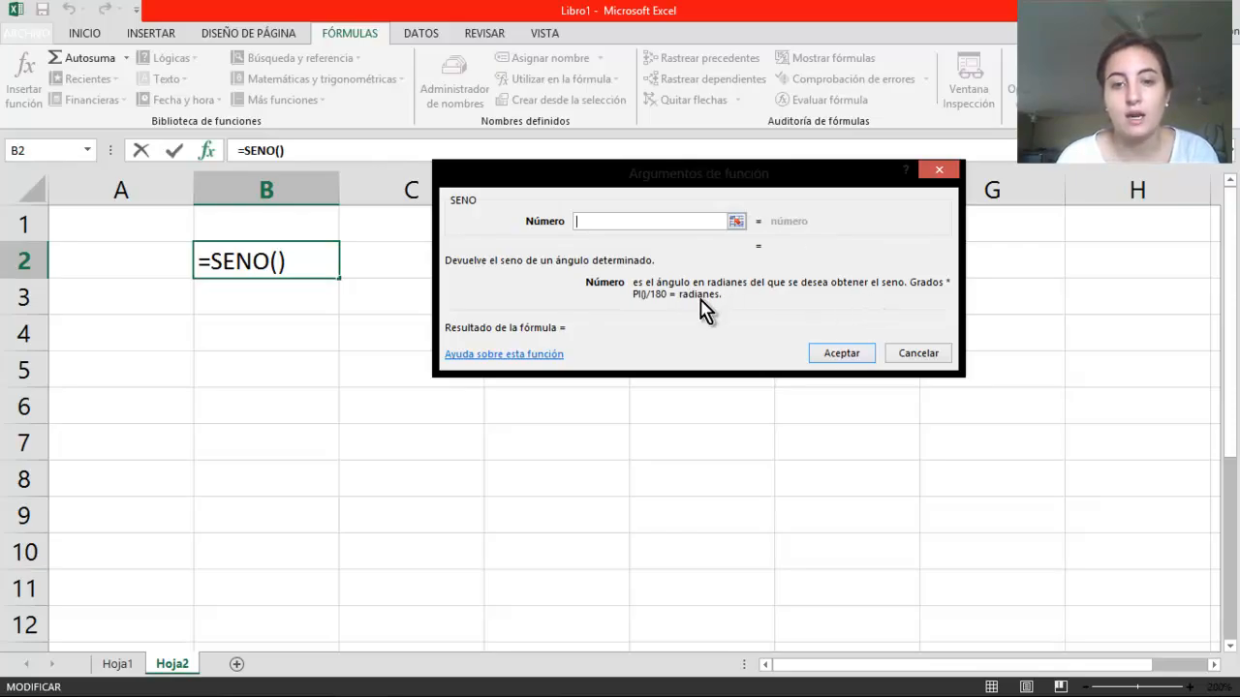
{"action": "left_click", "coordinate": [949, 172]}
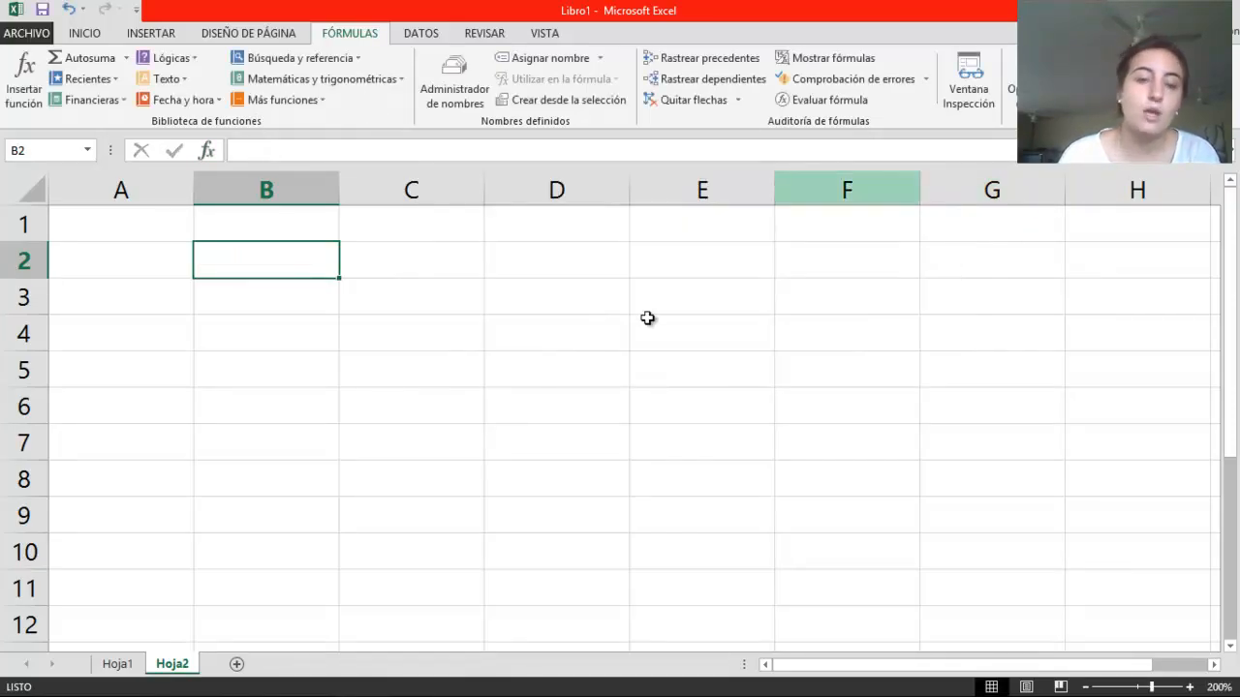
On Hoja1, calculate the sine of the first radian angle in cell E3 with the formula =seno(B3)
{"action": "left_click", "coordinate": [117, 663]}
{"action": "left_click_drag", "start_coordinate": [1236, 302], "coordinate": [1236, 310]}
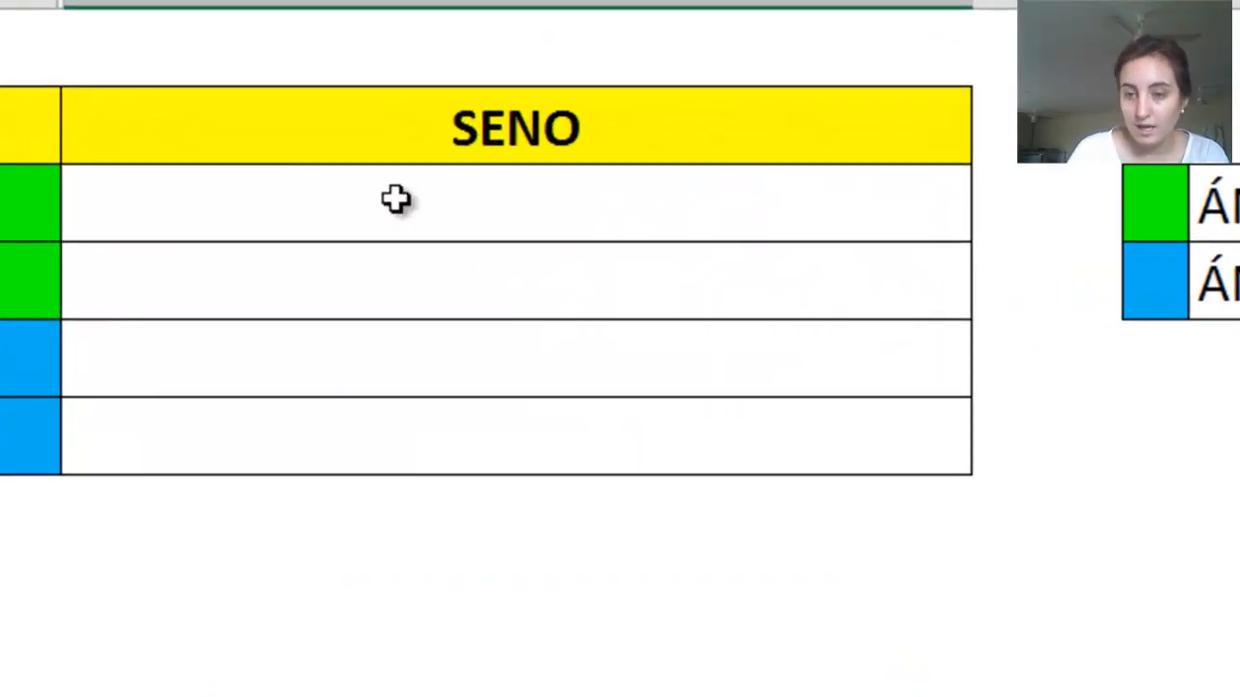
{"action": "left_click", "coordinate": [299, 198]}
{"action": "scroll", "coordinate": [924, 182], "scroll_direction": "down", "scroll_amount": 1}
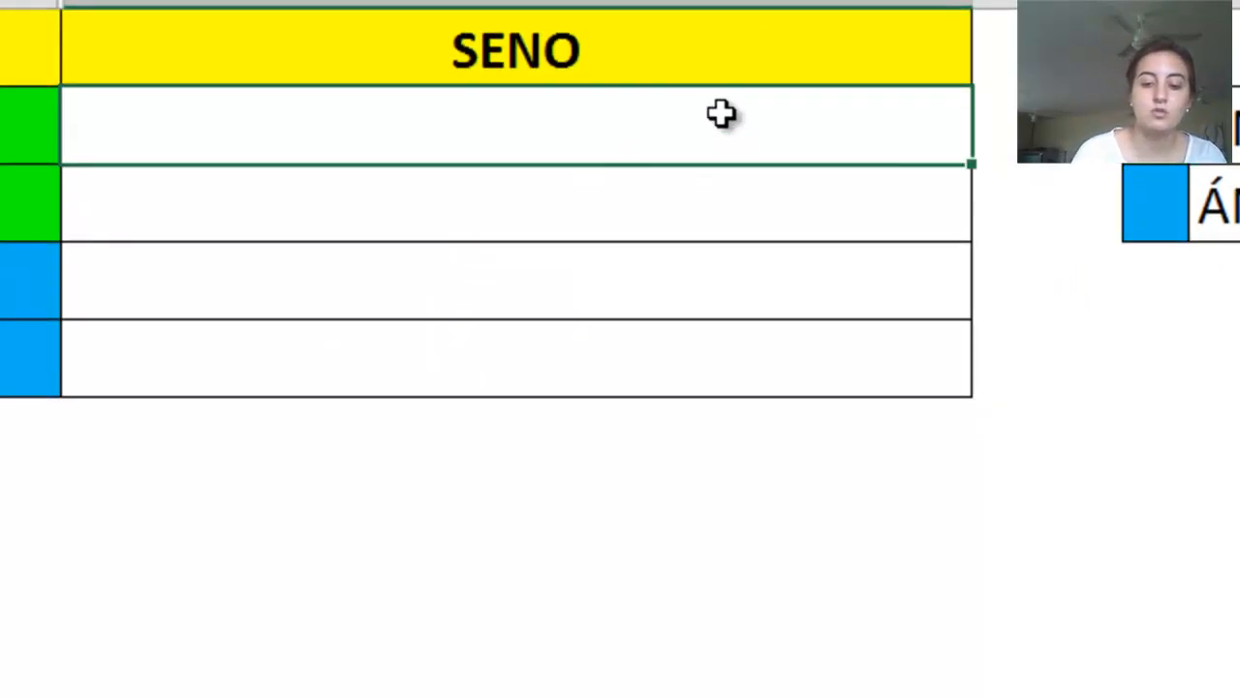
{"action": "type", "text": "="}
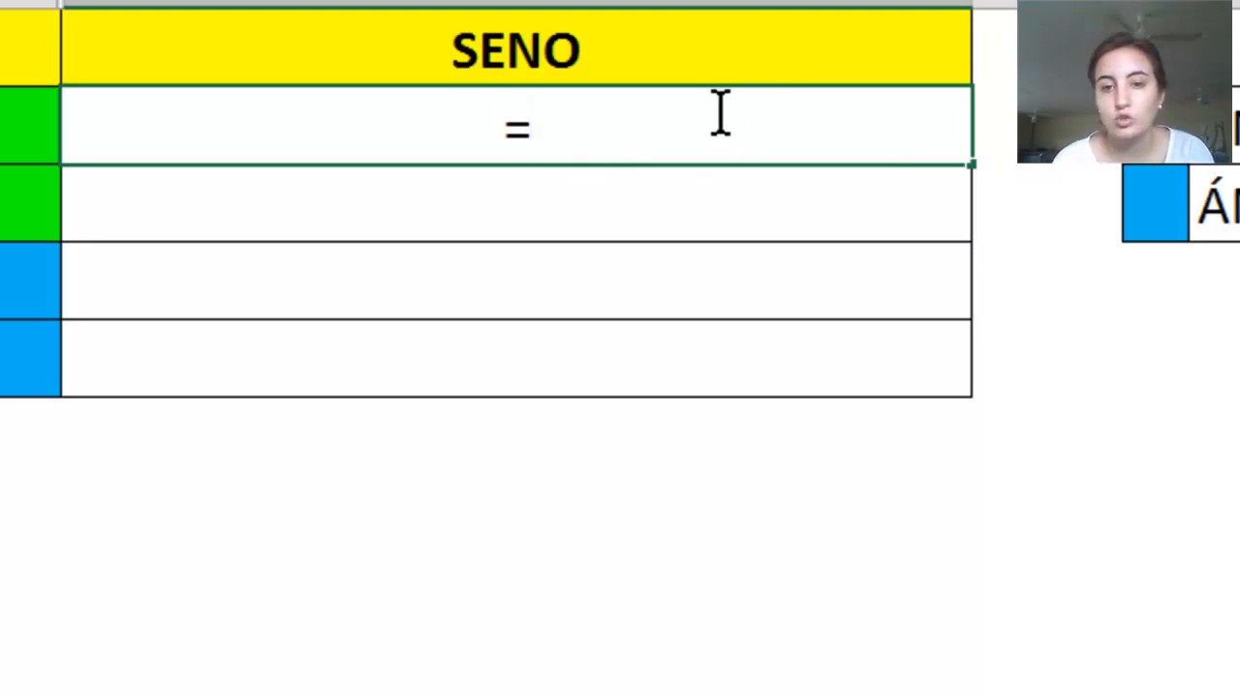
{"action": "type", "text": "seno"}
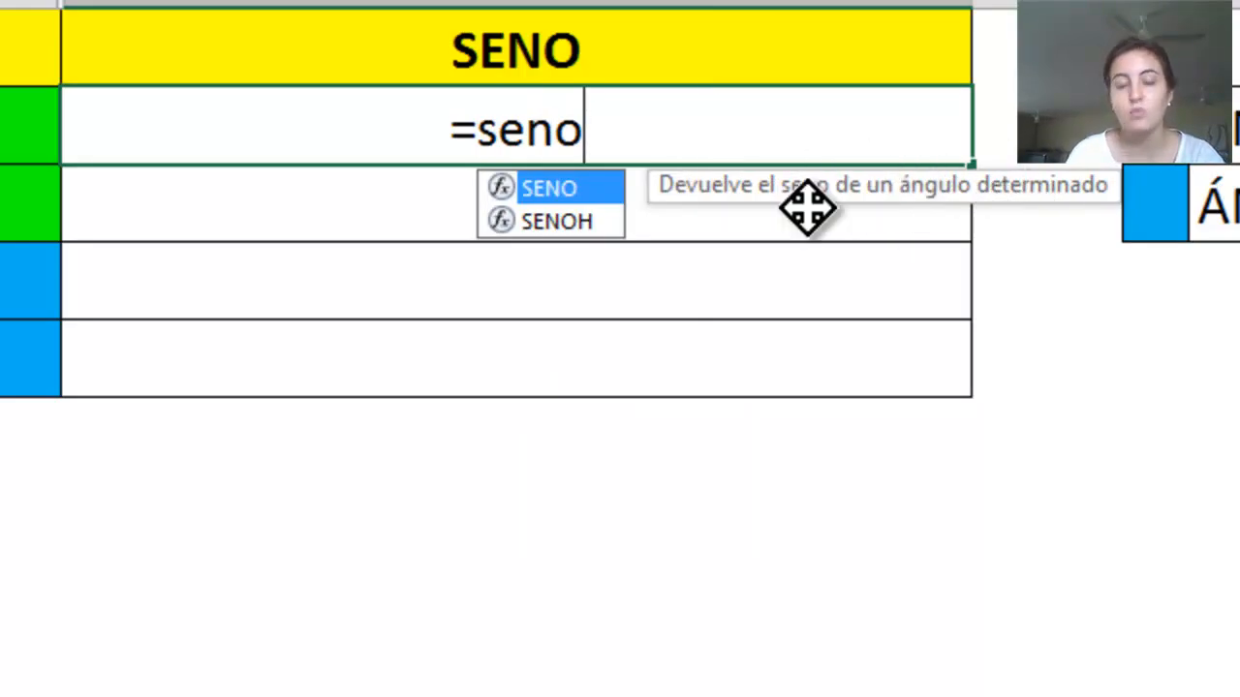
{"action": "type", "text": "("}
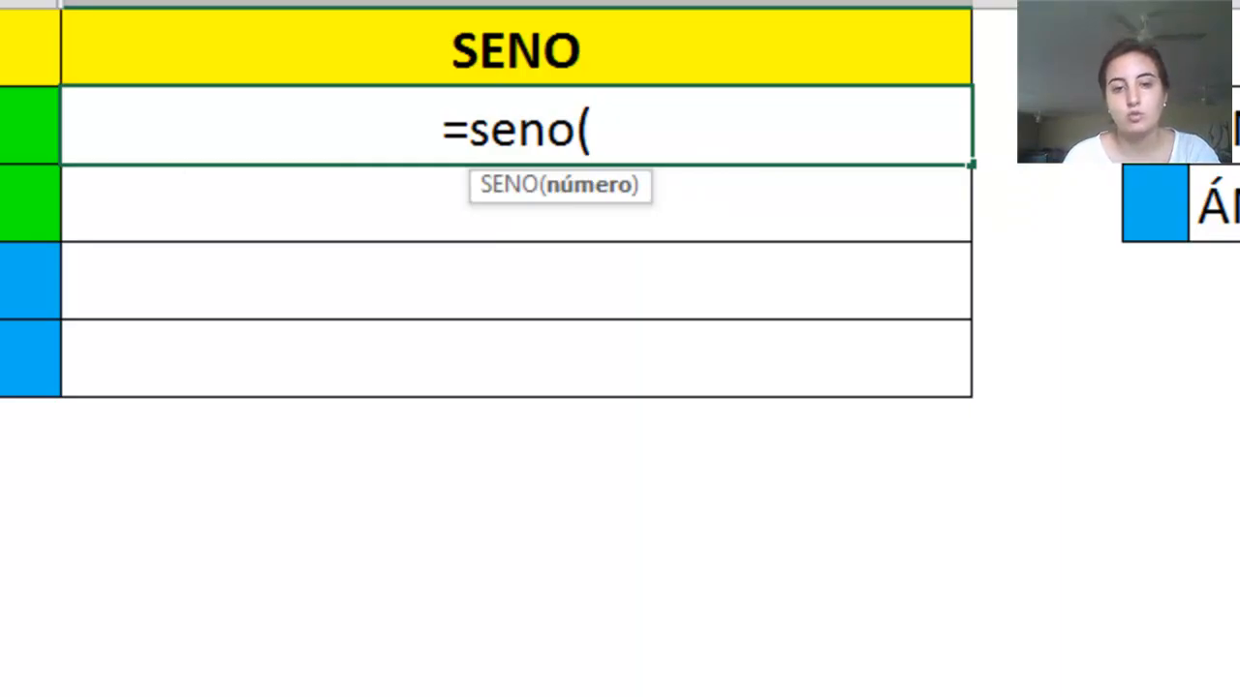
{"action": "left_click", "coordinate": [27, 126]}
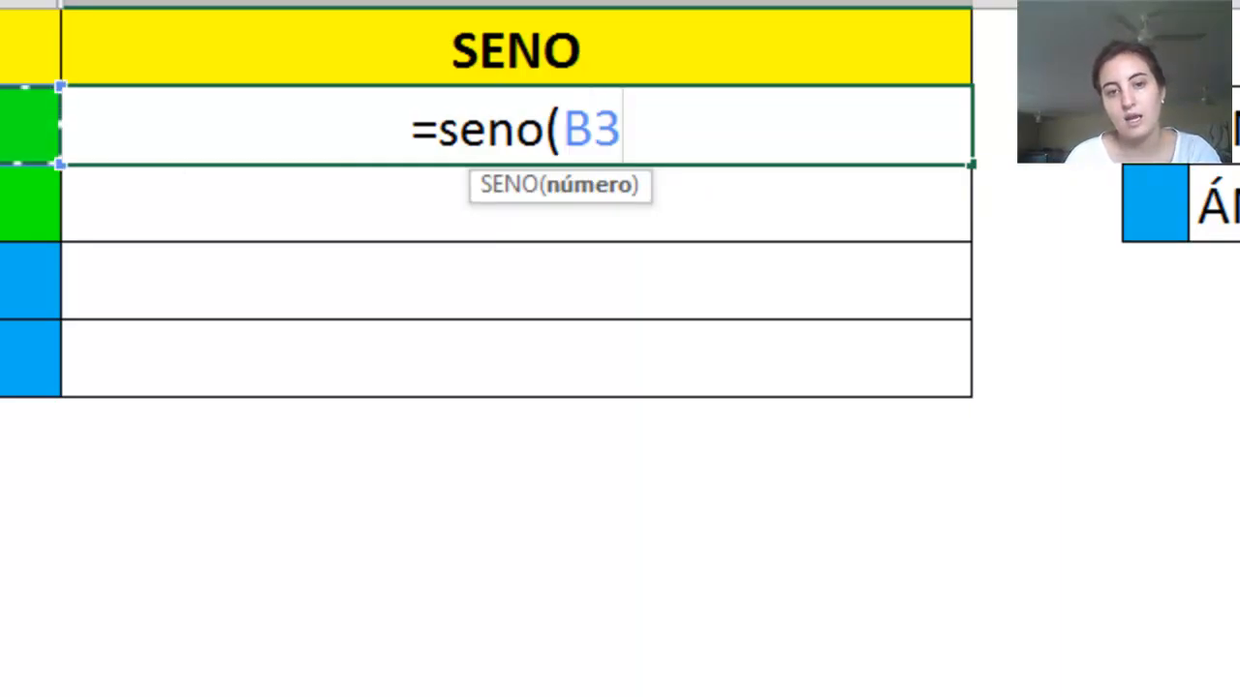
{"action": "type", "text": ")"}
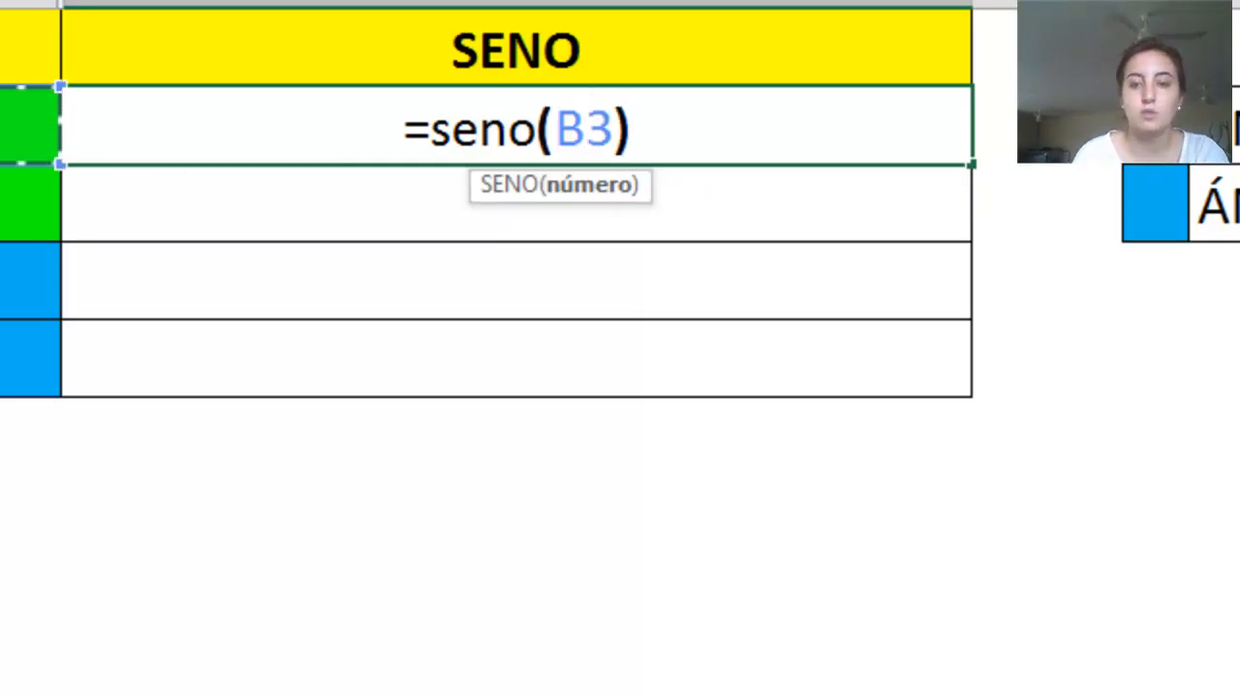
{"action": "key", "text": "Return"}
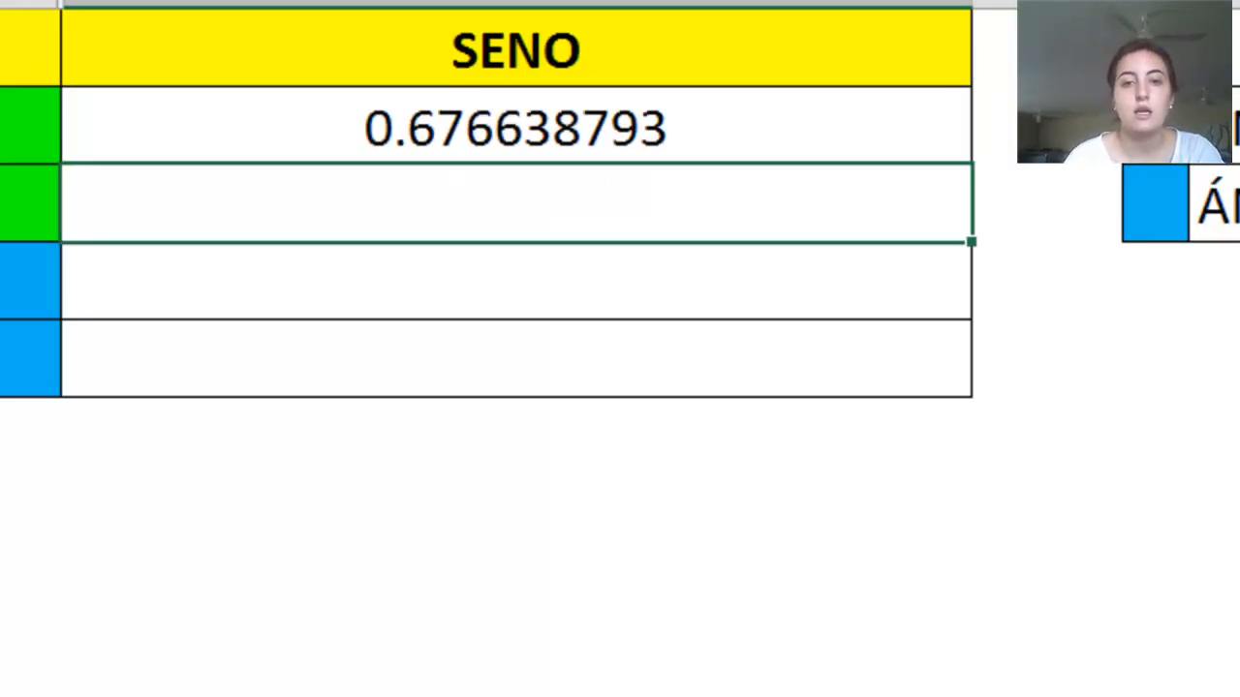
{"action": "left_click", "coordinate": [502, 128]}
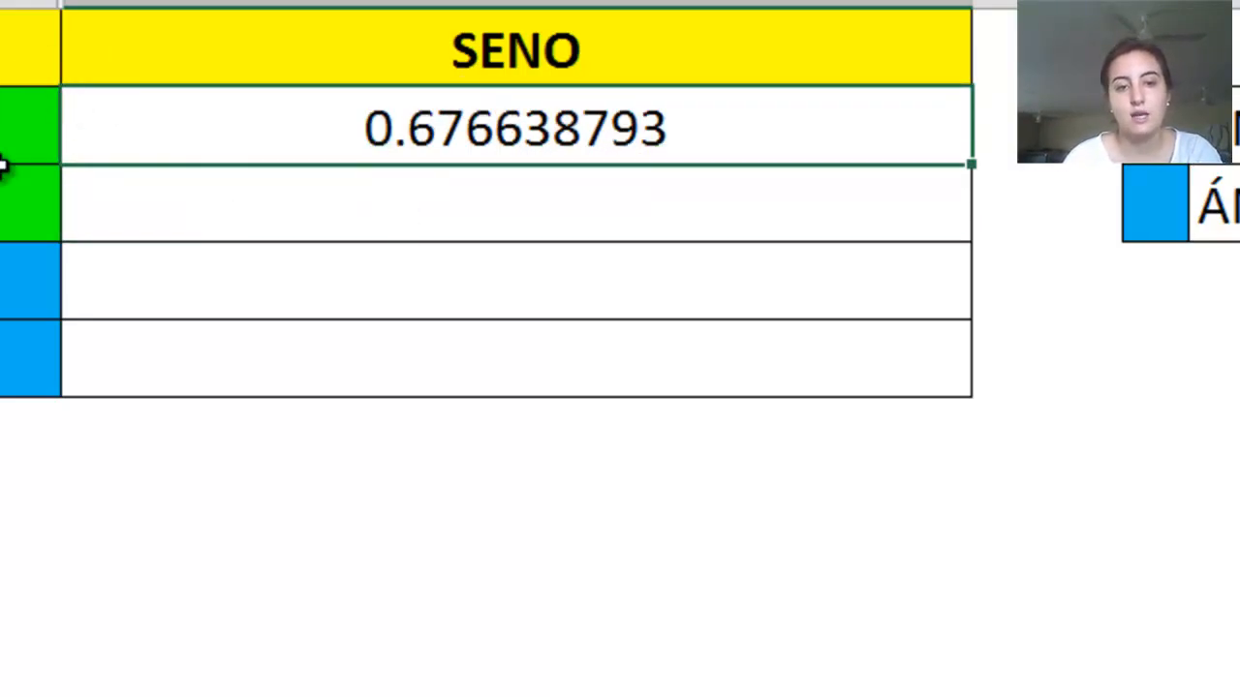
{"action": "left_click", "coordinate": [424, 252]}
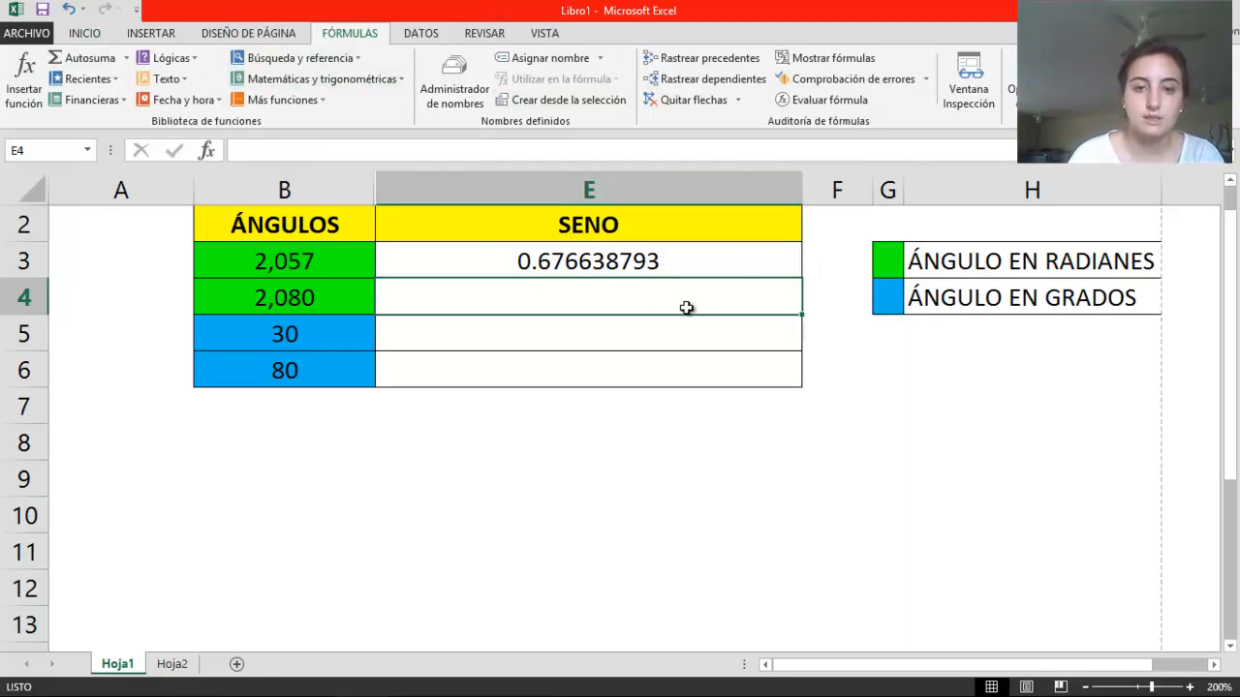
{"action": "left_click", "coordinate": [503, 261]}
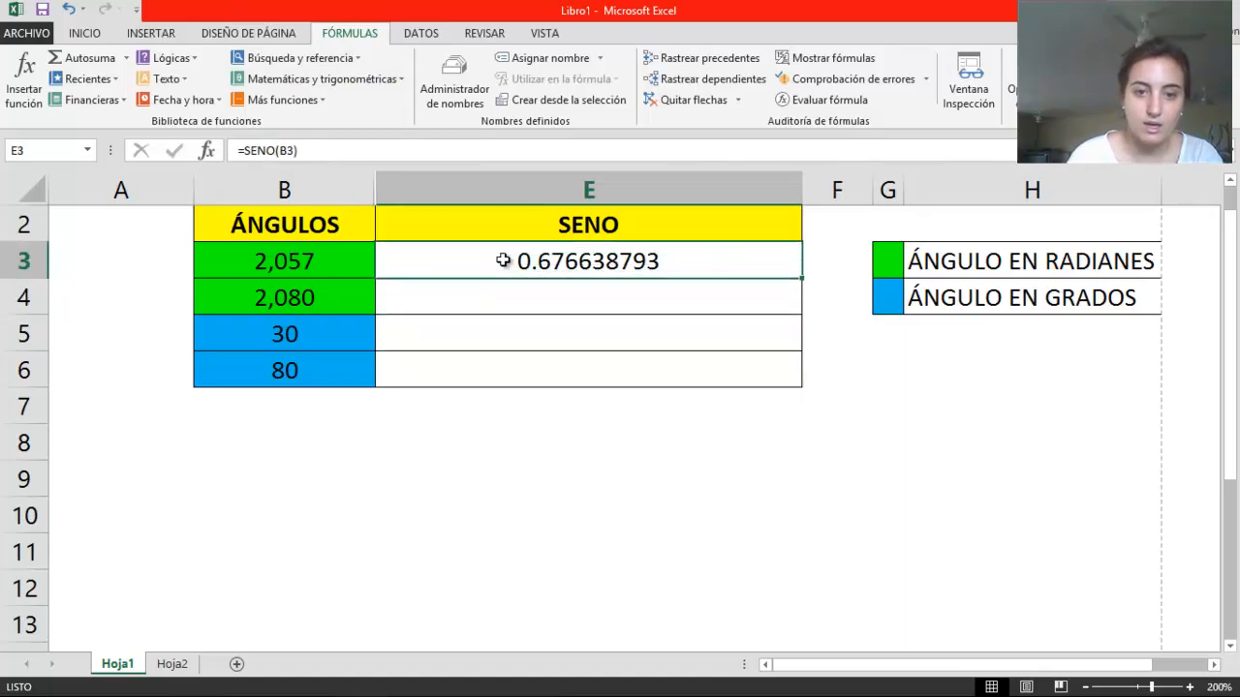
Calculate the sine of the second radian angle in cell E4 using the SENO function from the math and trigonometry library with B4 as Número
{"action": "left_click", "coordinate": [451, 303]}
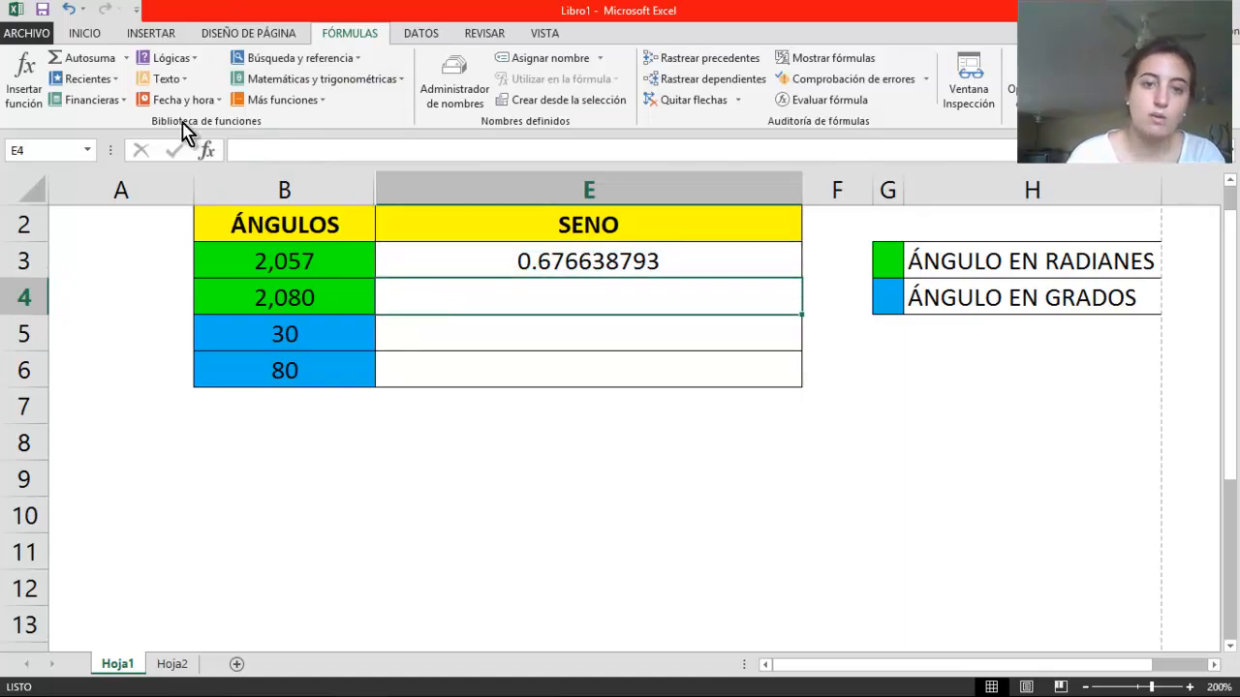
{"action": "left_click", "coordinate": [354, 85]}
{"action": "left_click_drag", "start_coordinate": [395, 139], "coordinate": [396, 385]}
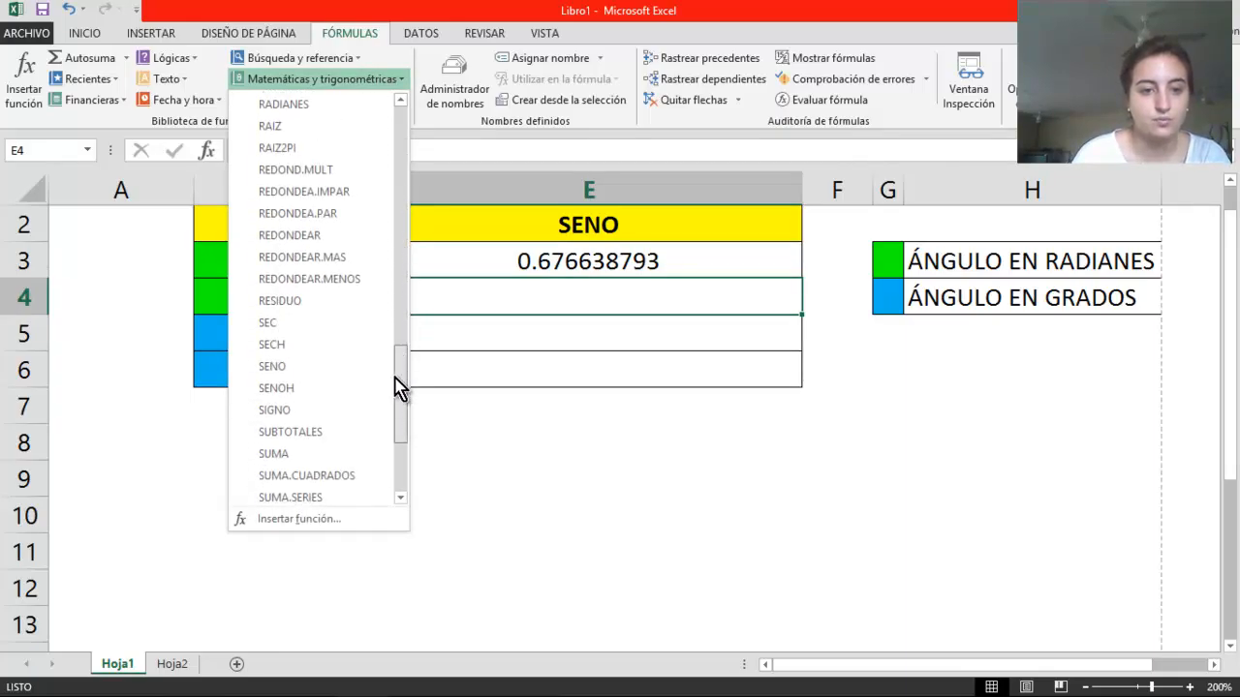
{"action": "left_click", "coordinate": [275, 369]}
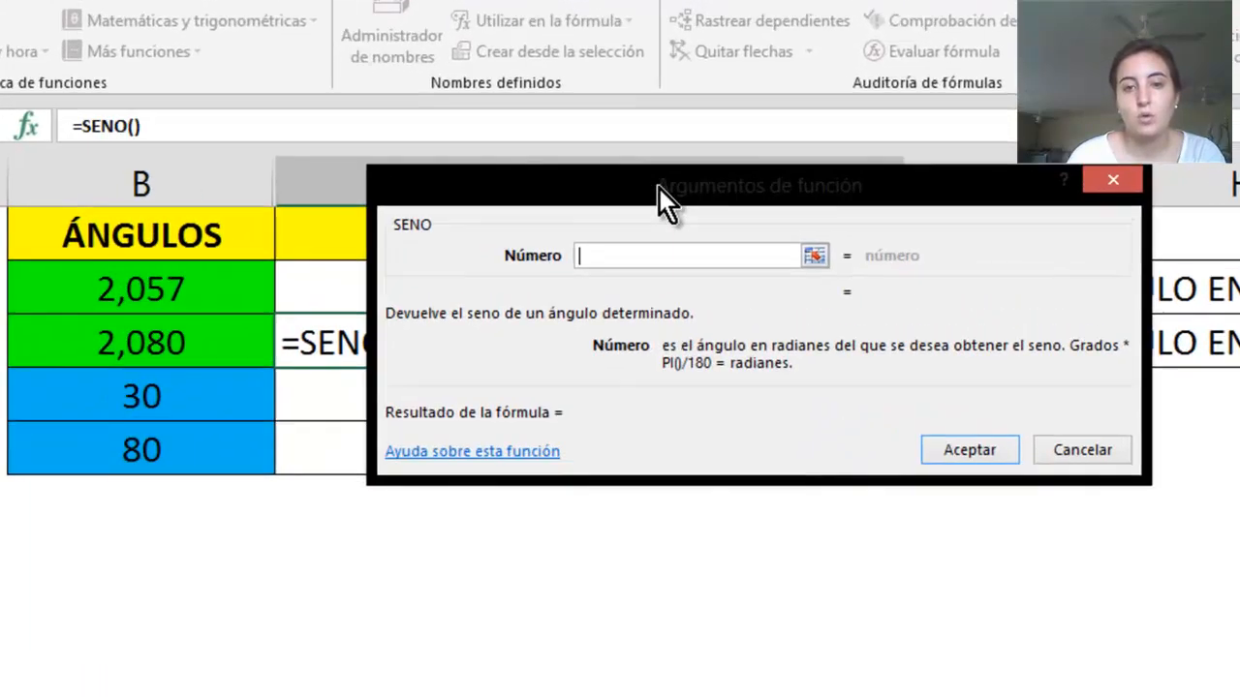
{"action": "left_click_drag", "start_coordinate": [659, 188], "coordinate": [721, 212]}
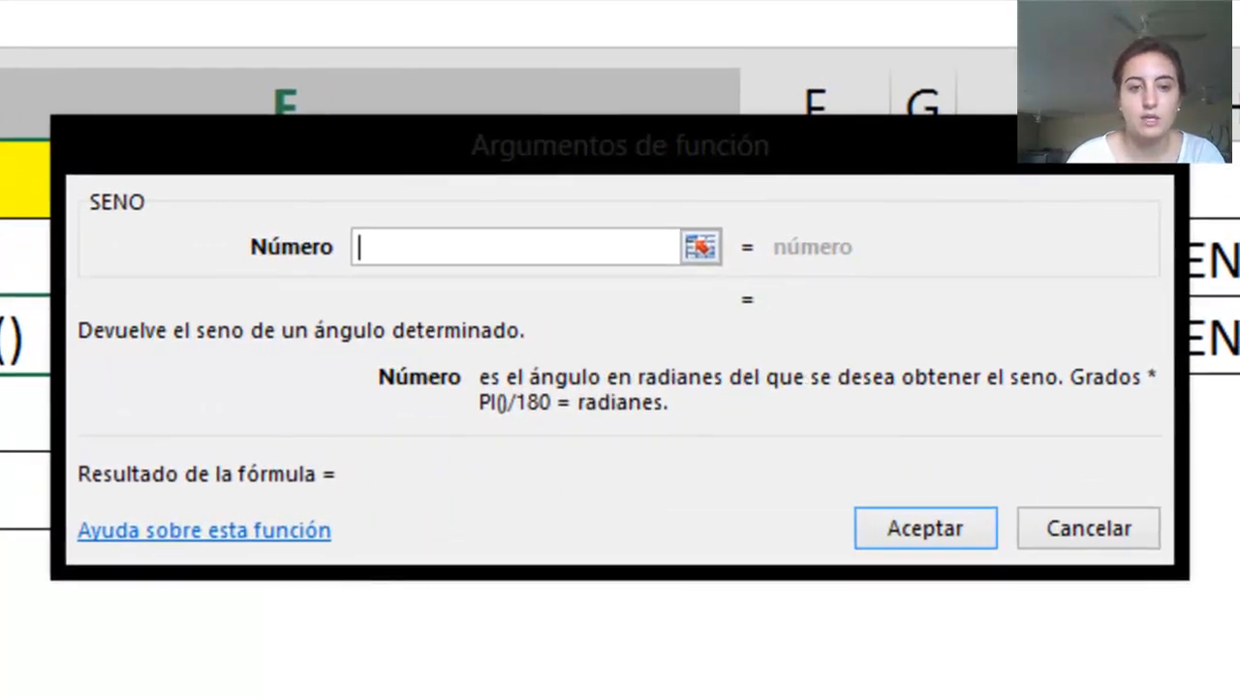
{"action": "left_click", "coordinate": [122, 353]}
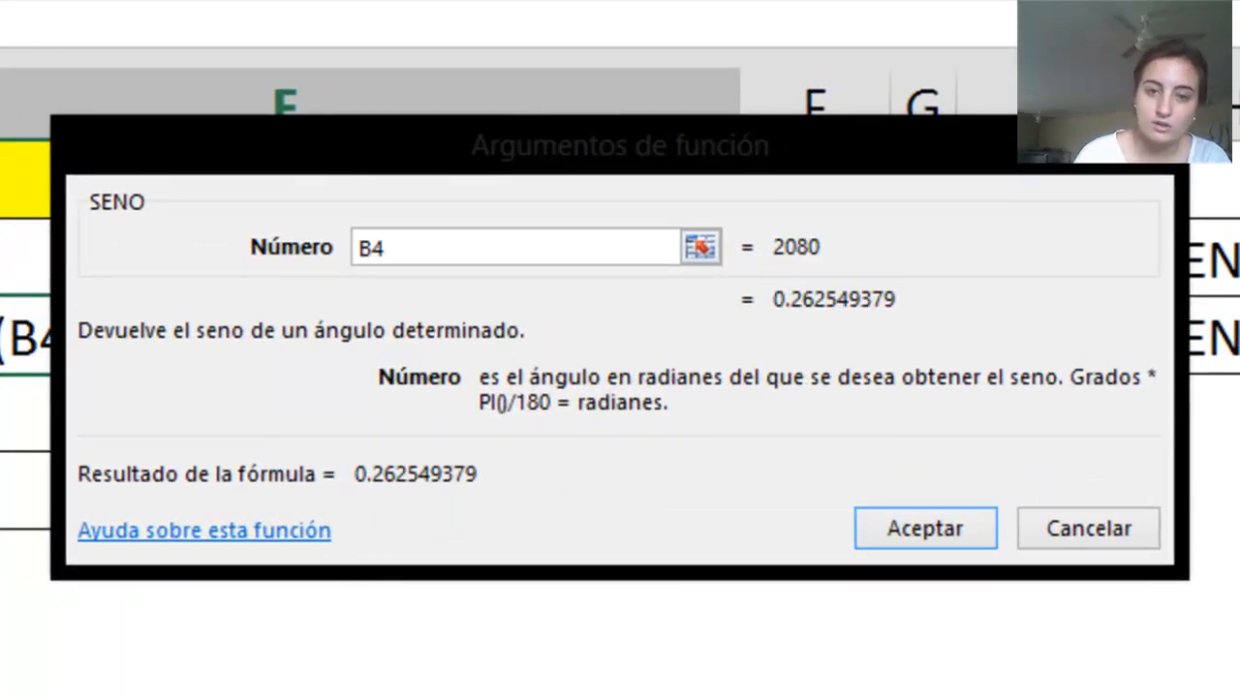
{"action": "key", "text": "BackSpace"}
{"action": "key", "text": "BackSpace"}
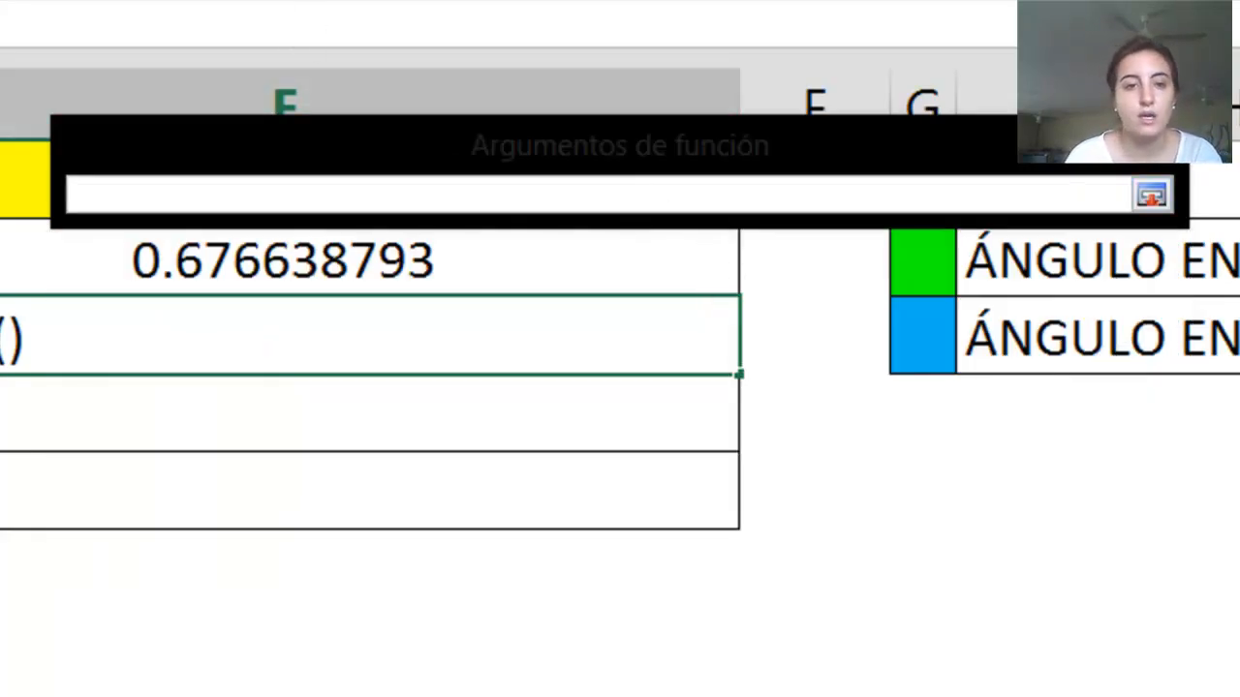
{"action": "type", "text": "B4"}
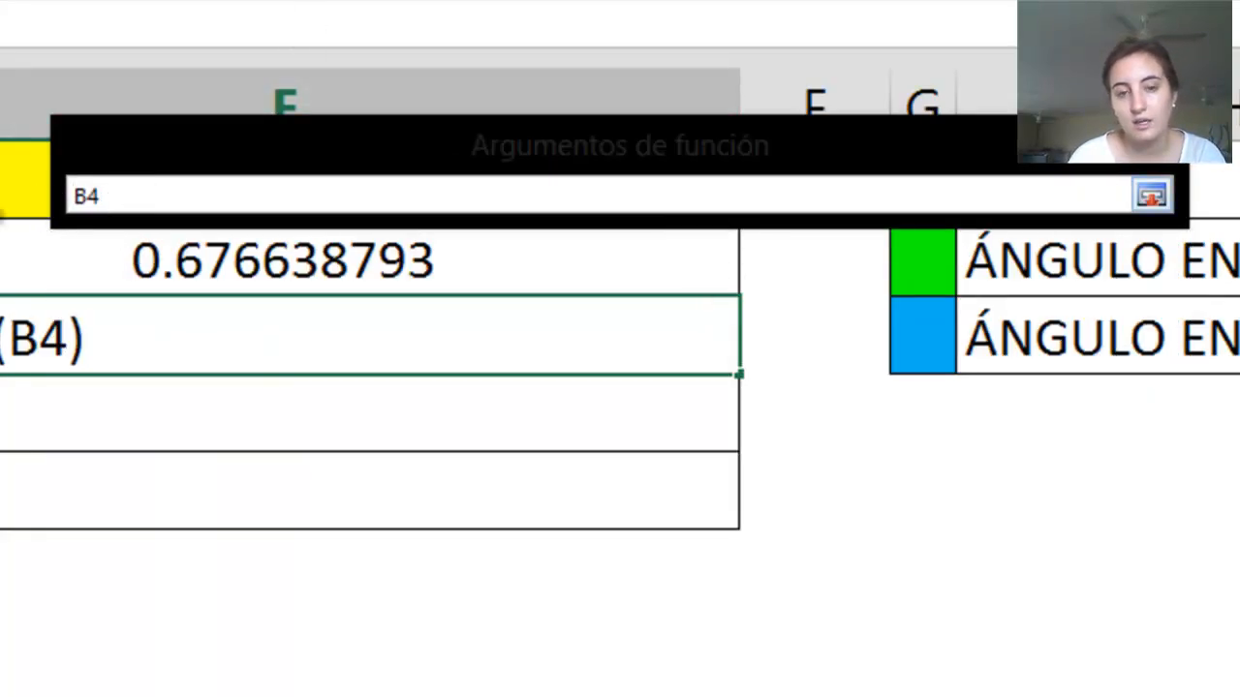
{"action": "left_click", "coordinate": [1152, 197]}
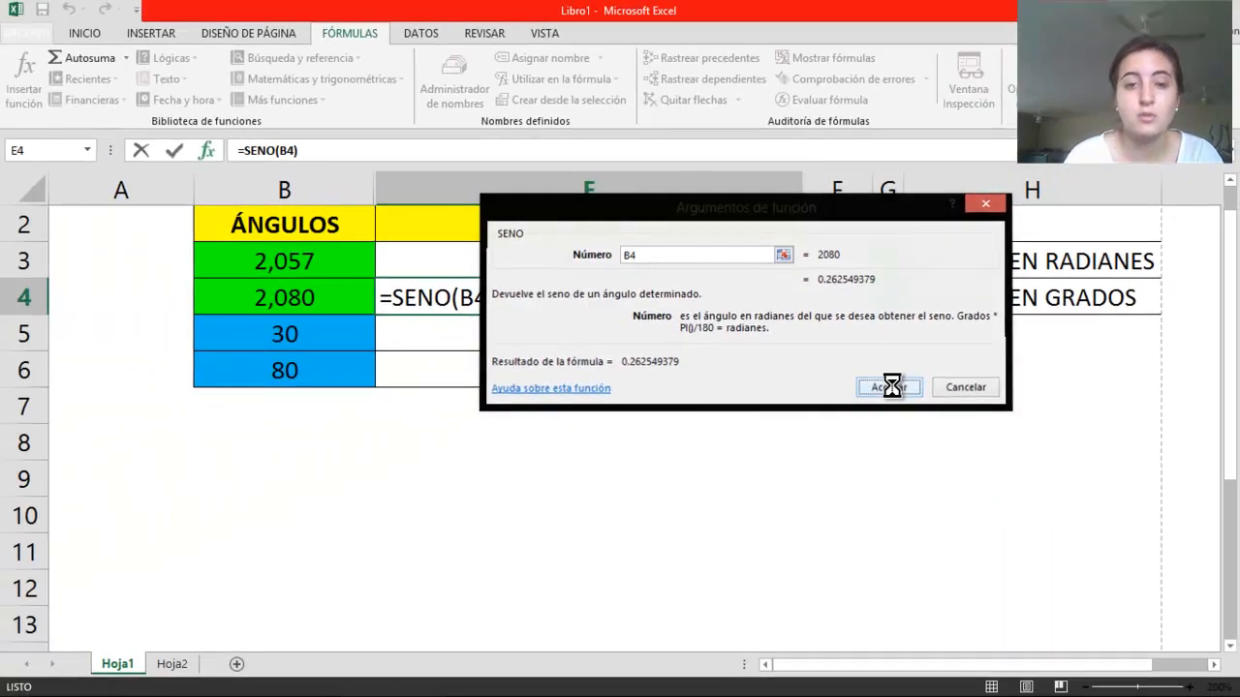
{"action": "left_click", "coordinate": [892, 398]}
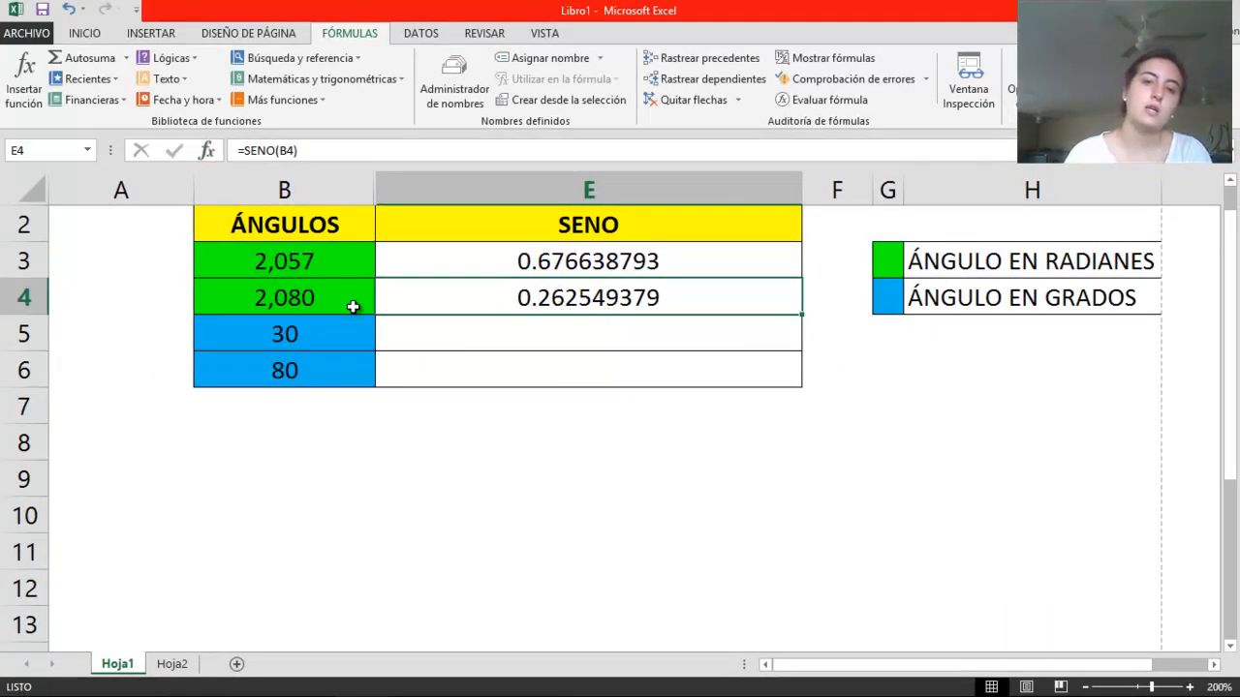
Review the radian angles and their SENO formulas in rows 3 and 4
{"action": "left_click", "coordinate": [314, 261]}
{"action": "left_click", "coordinate": [406, 262]}
{"action": "left_click", "coordinate": [477, 305]}
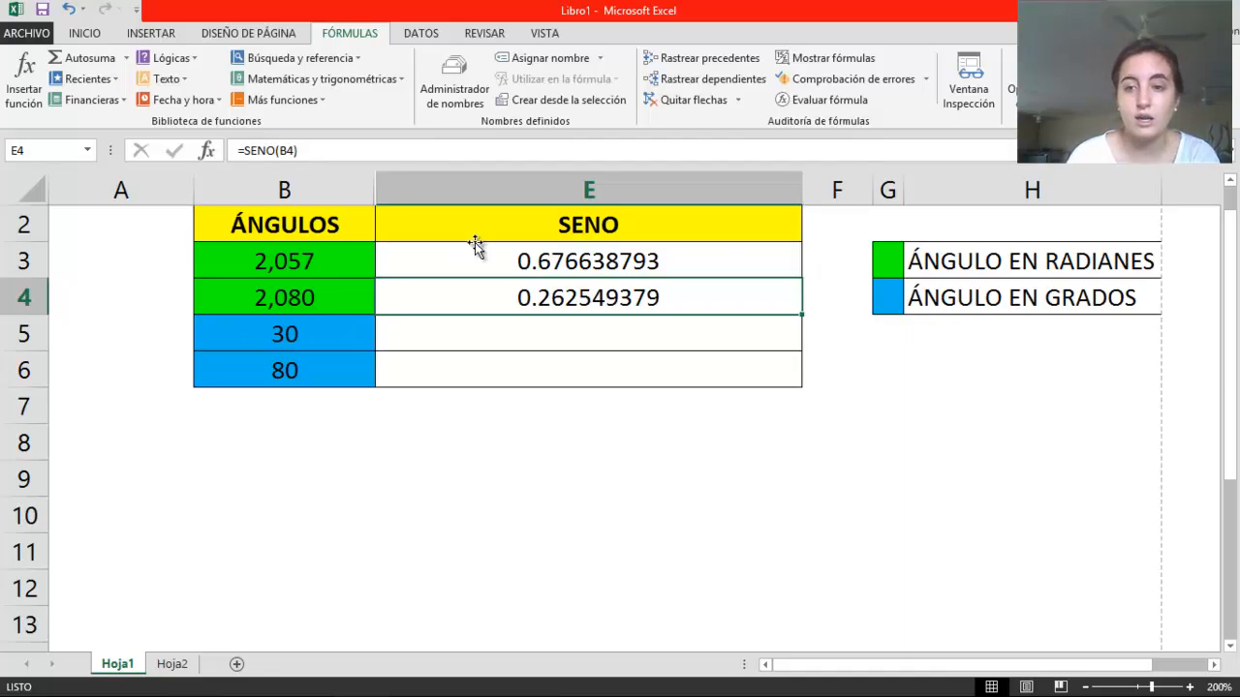
{"action": "left_click", "coordinate": [366, 308]}
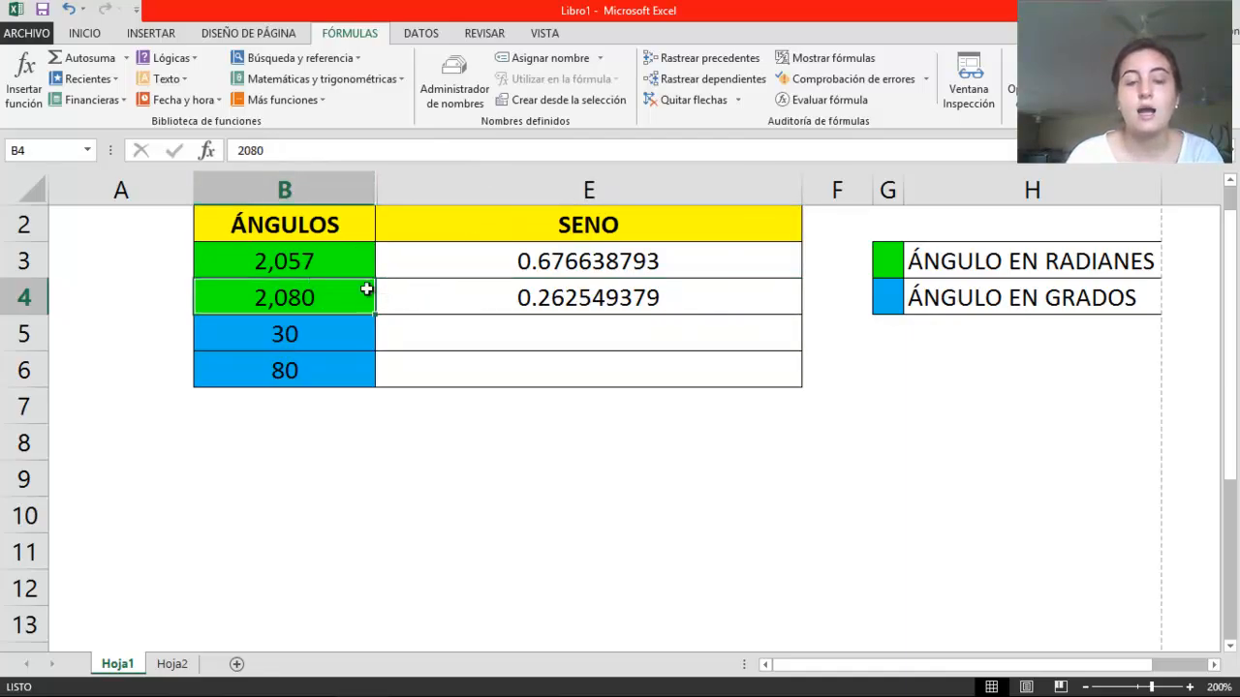
{"action": "left_click", "coordinate": [214, 254]}
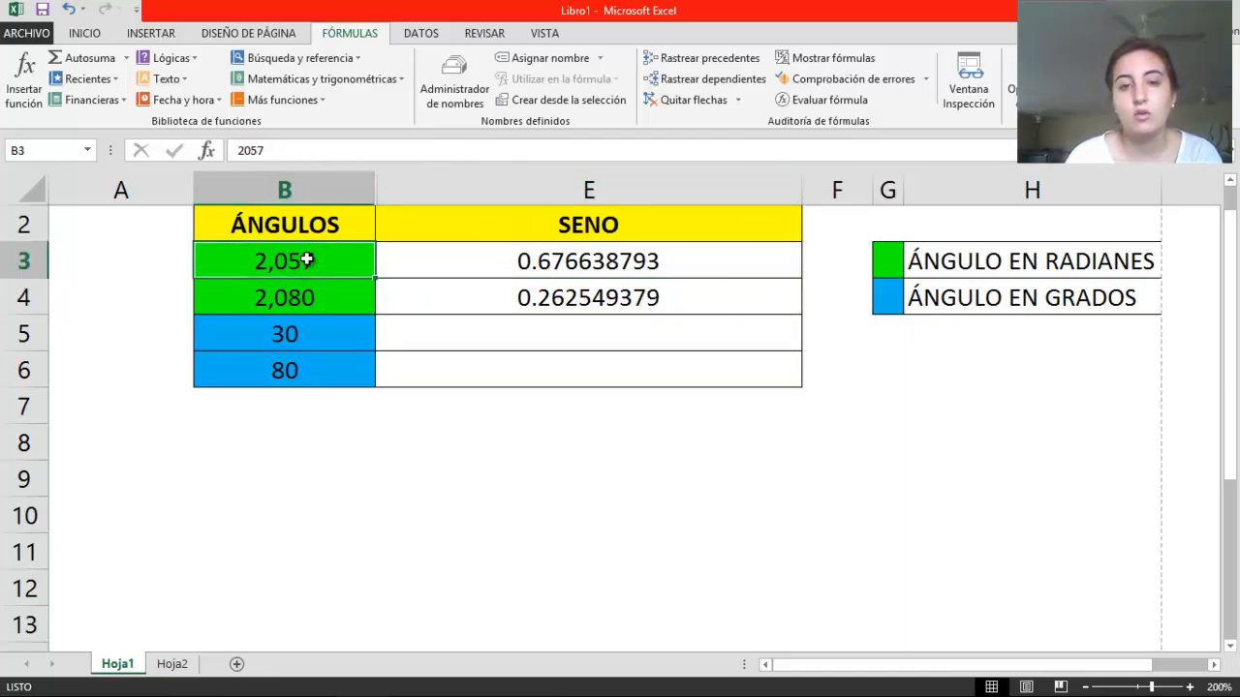
{"action": "left_click", "coordinate": [472, 263]}
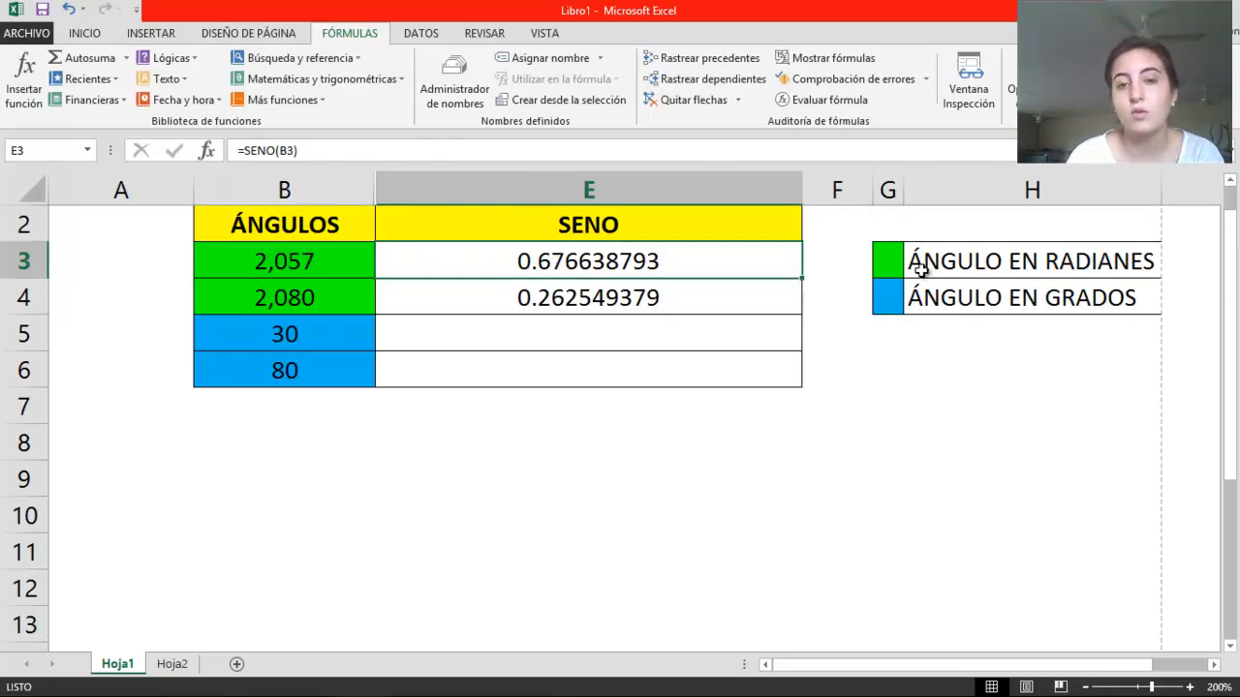
Insert a new column between the ÁNGULOS and SENO columns
{"action": "left_click", "coordinate": [436, 341]}
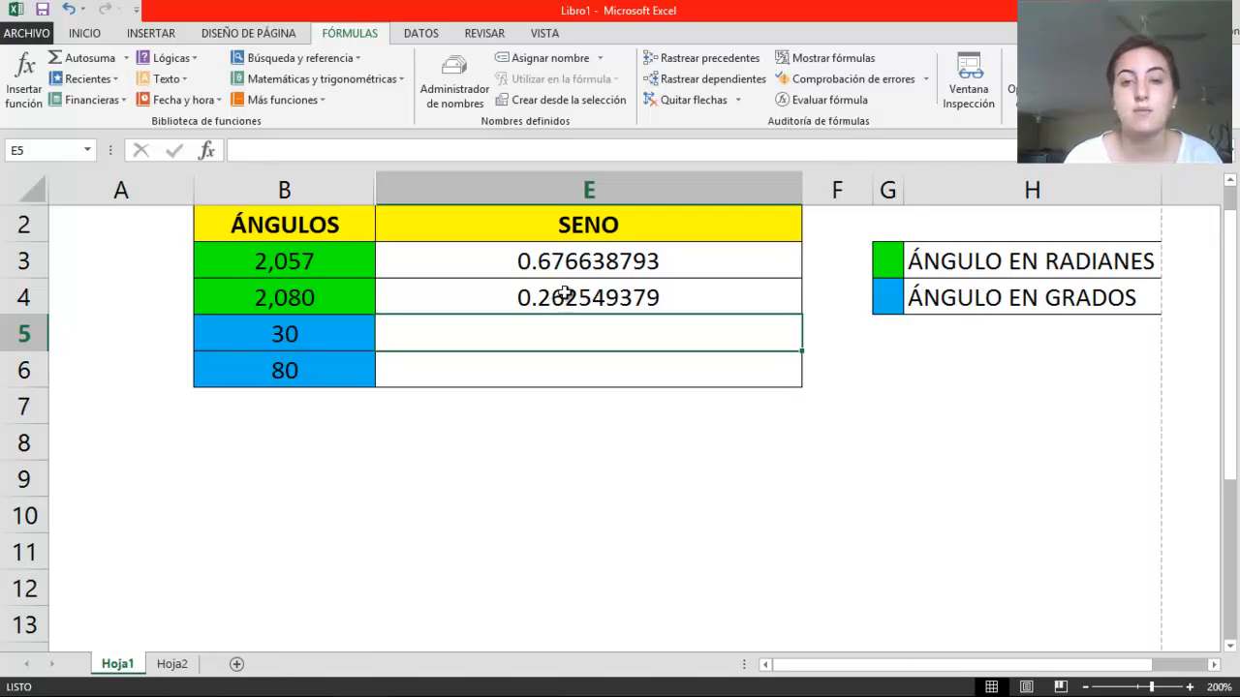
{"action": "right_click", "coordinate": [576, 177]}
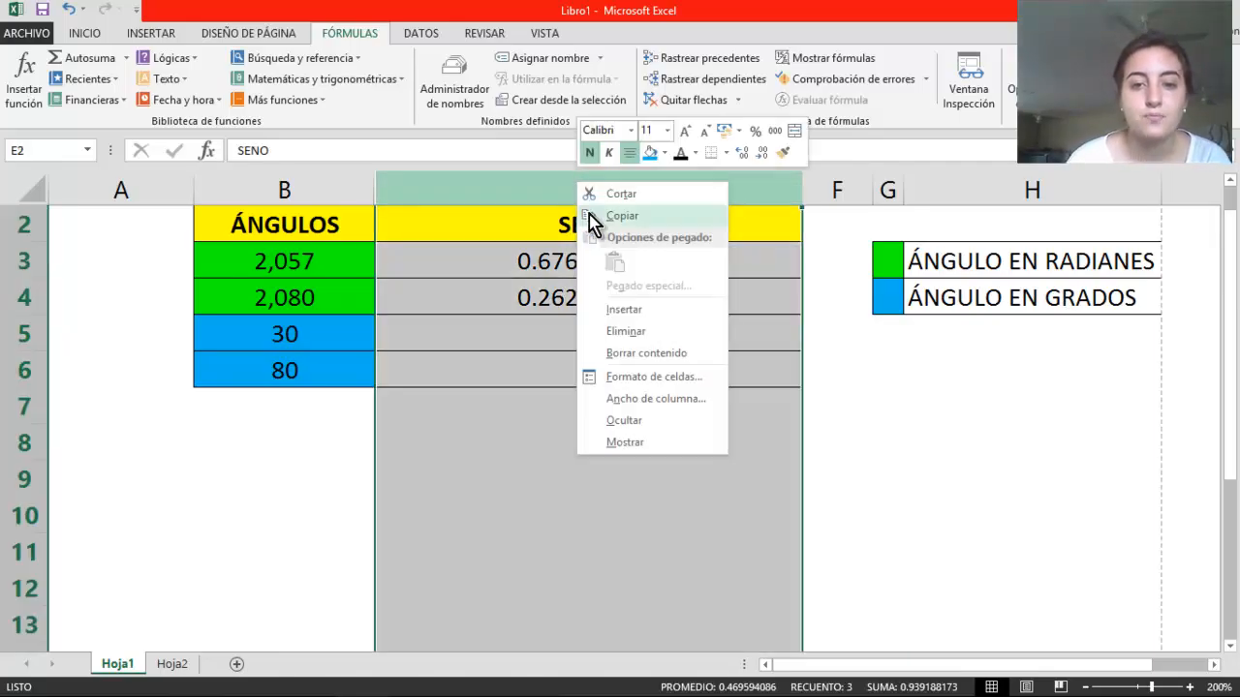
{"action": "left_click", "coordinate": [622, 309]}
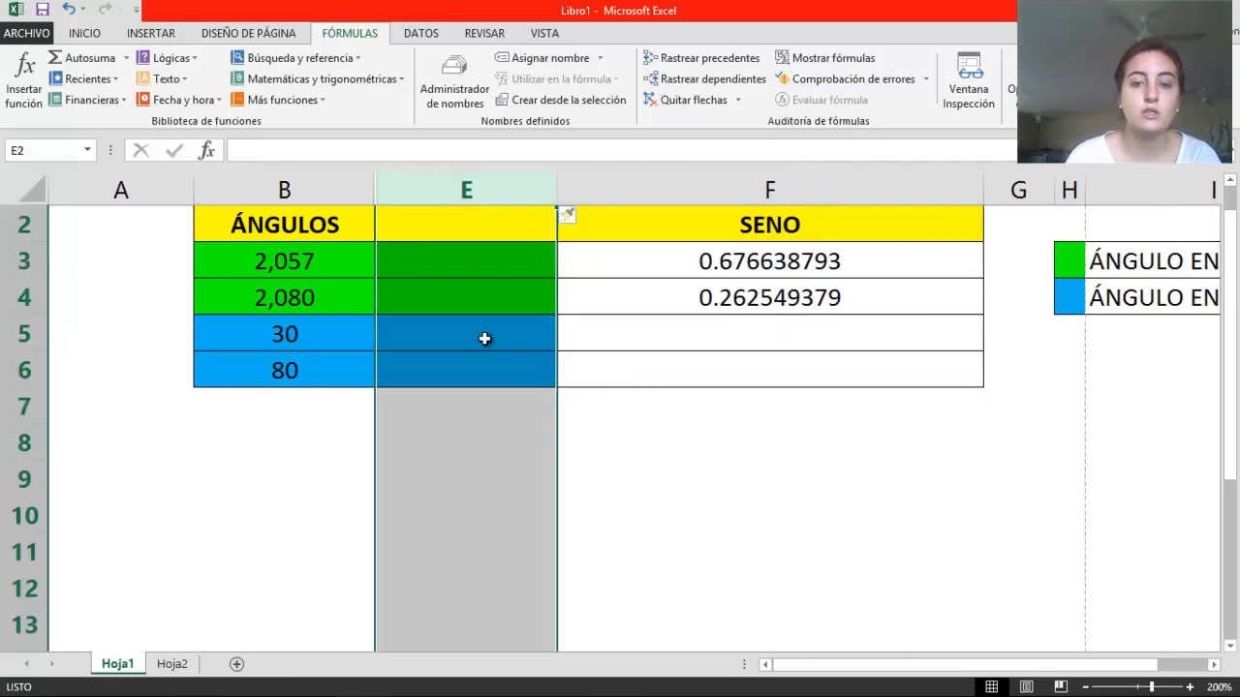
Convert the 30-degree angle to radians in cell E5 of the new column with the formula =radianes(B5)
{"action": "left_click", "coordinate": [523, 342]}
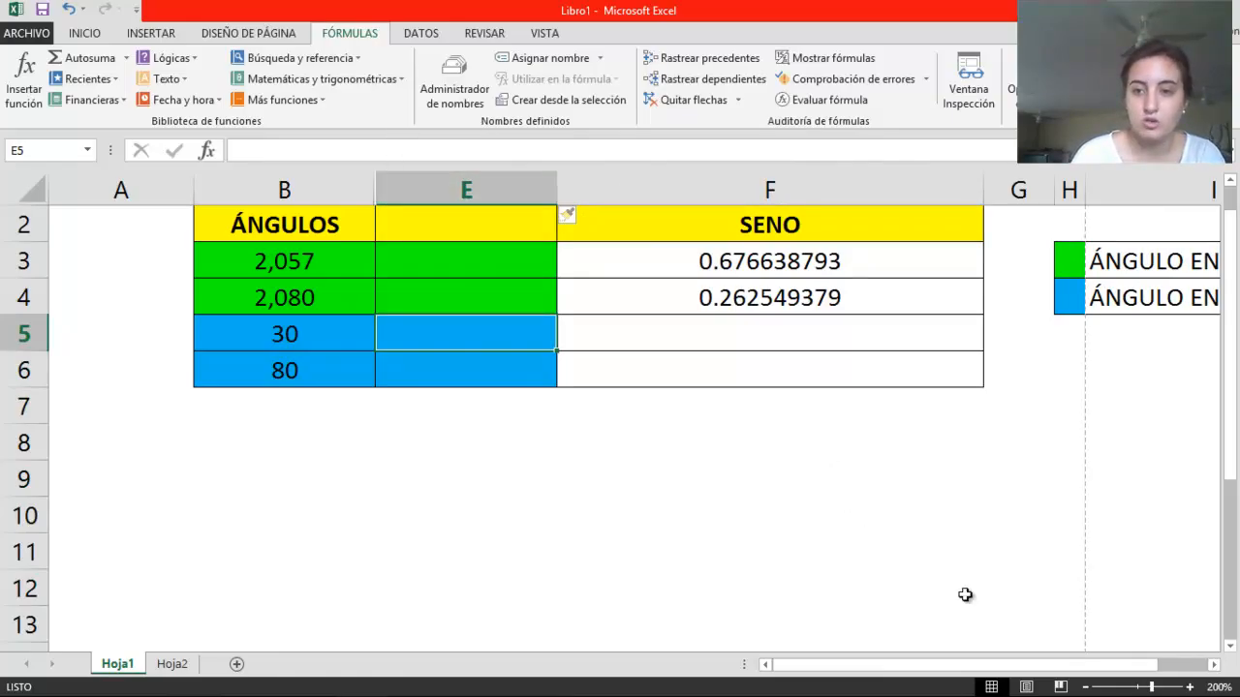
{"action": "left_click_drag", "start_coordinate": [1085, 665], "coordinate": [1118, 654]}
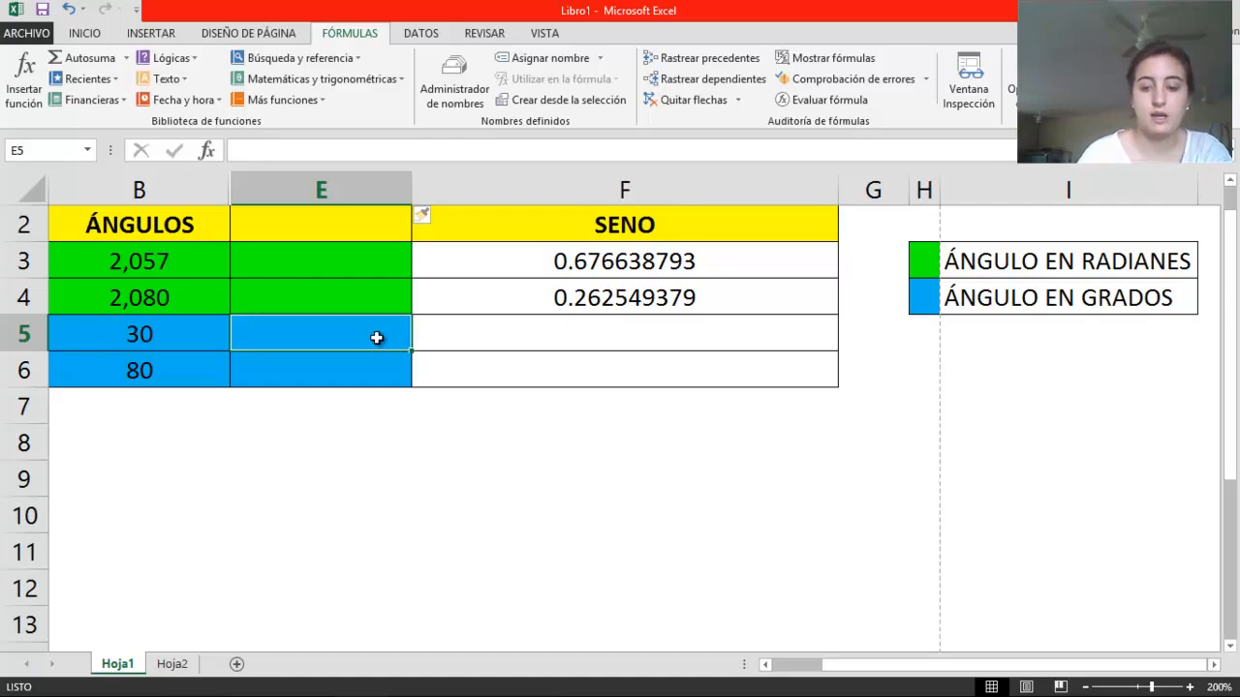
{"action": "type", "text": "="}
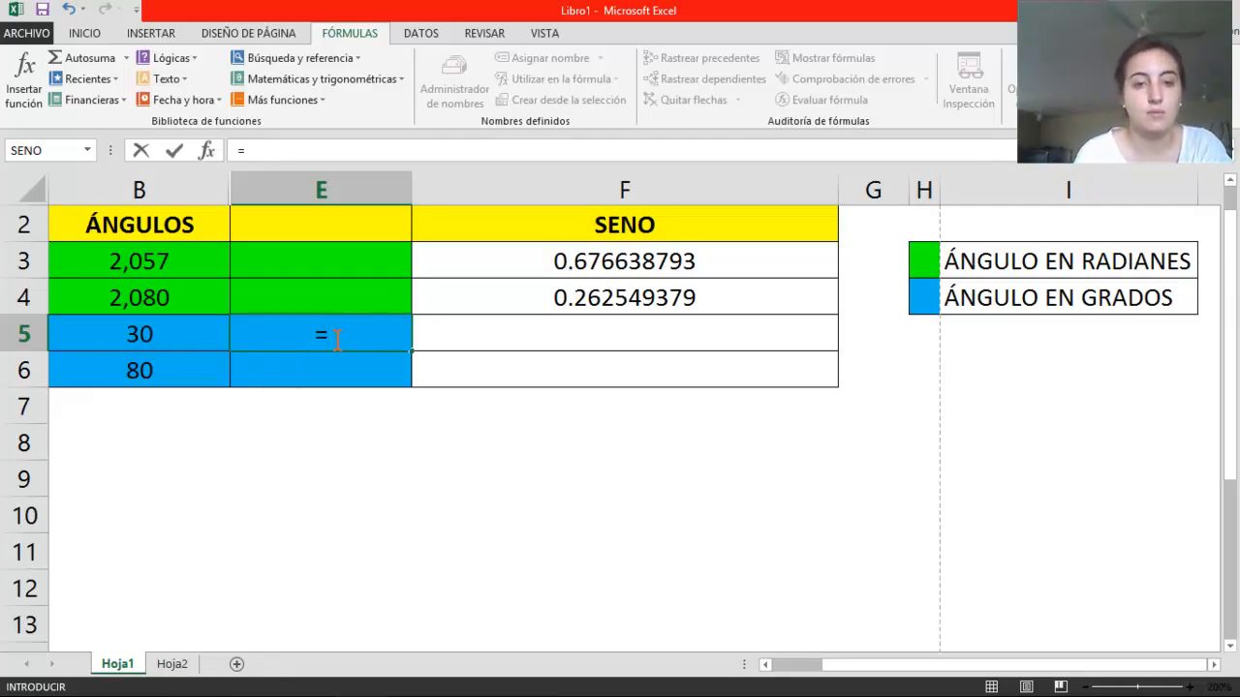
{"action": "type", "text": "r"}
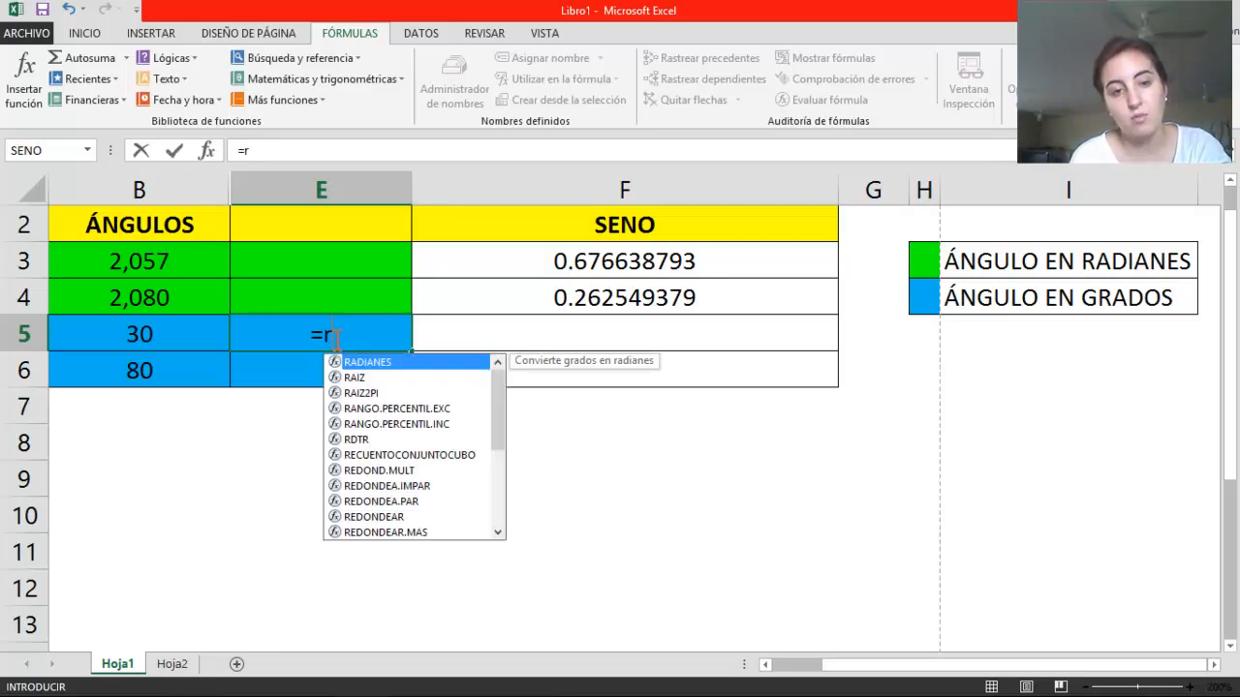
{"action": "type", "text": "adianes"}
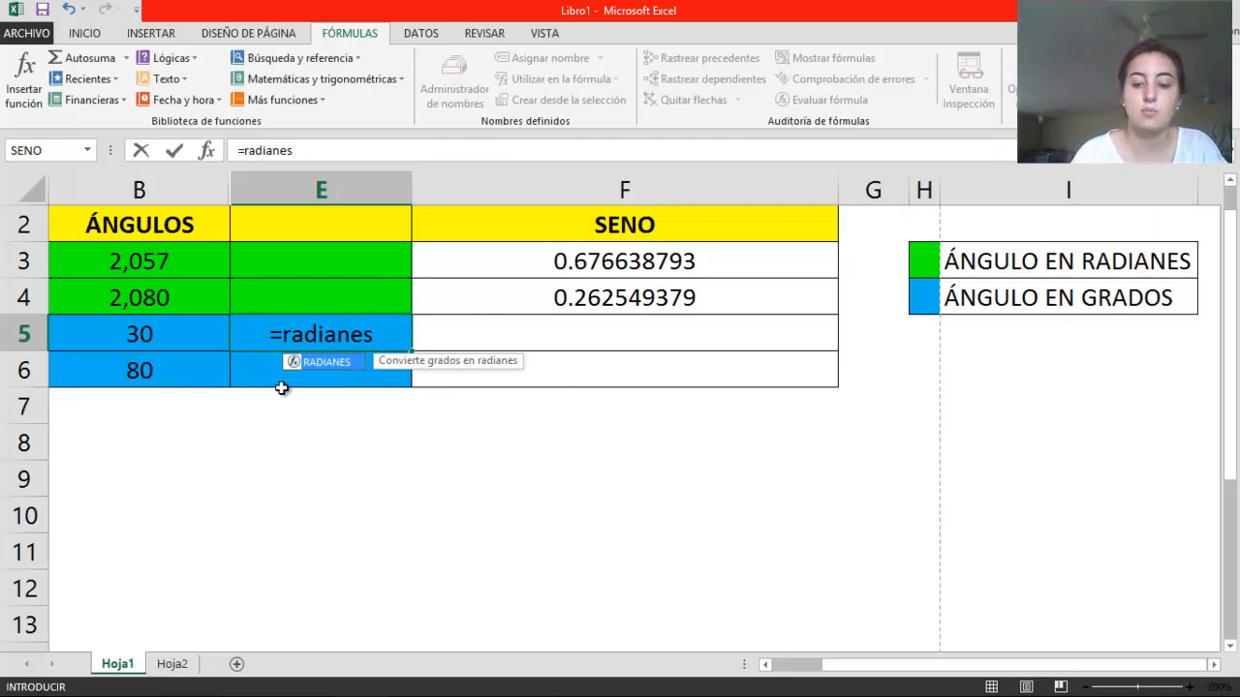
{"action": "type", "text": "("}
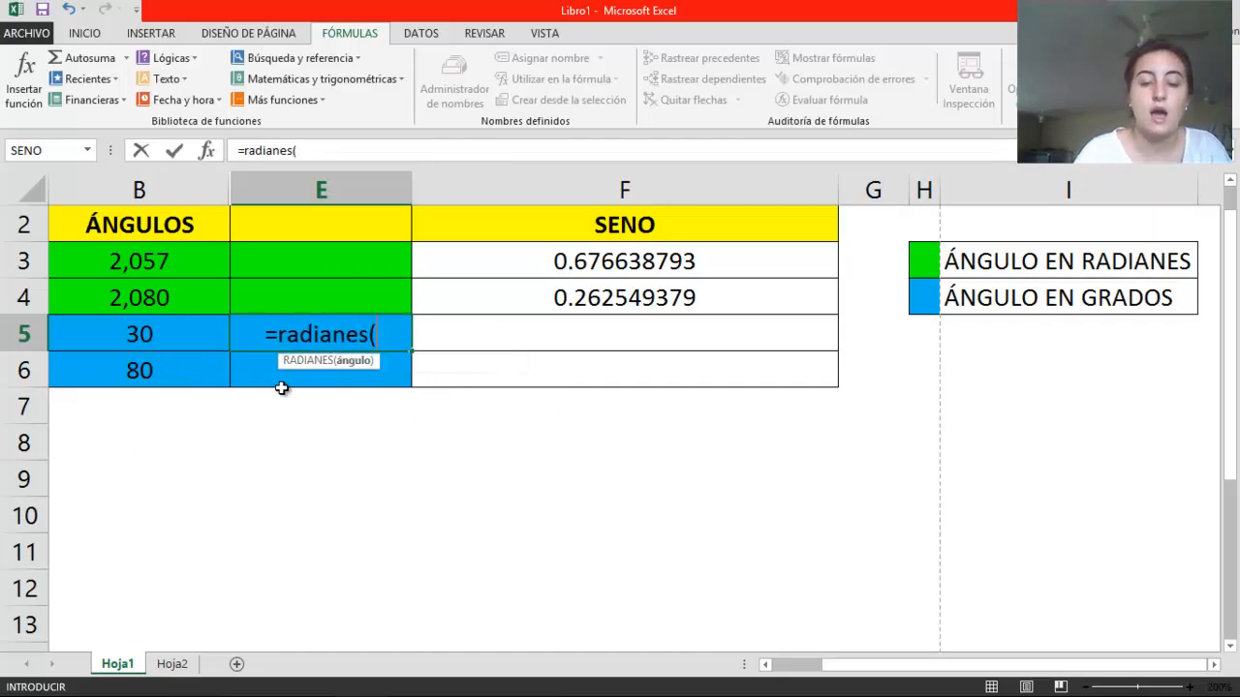
{"action": "left_click", "coordinate": [141, 333]}
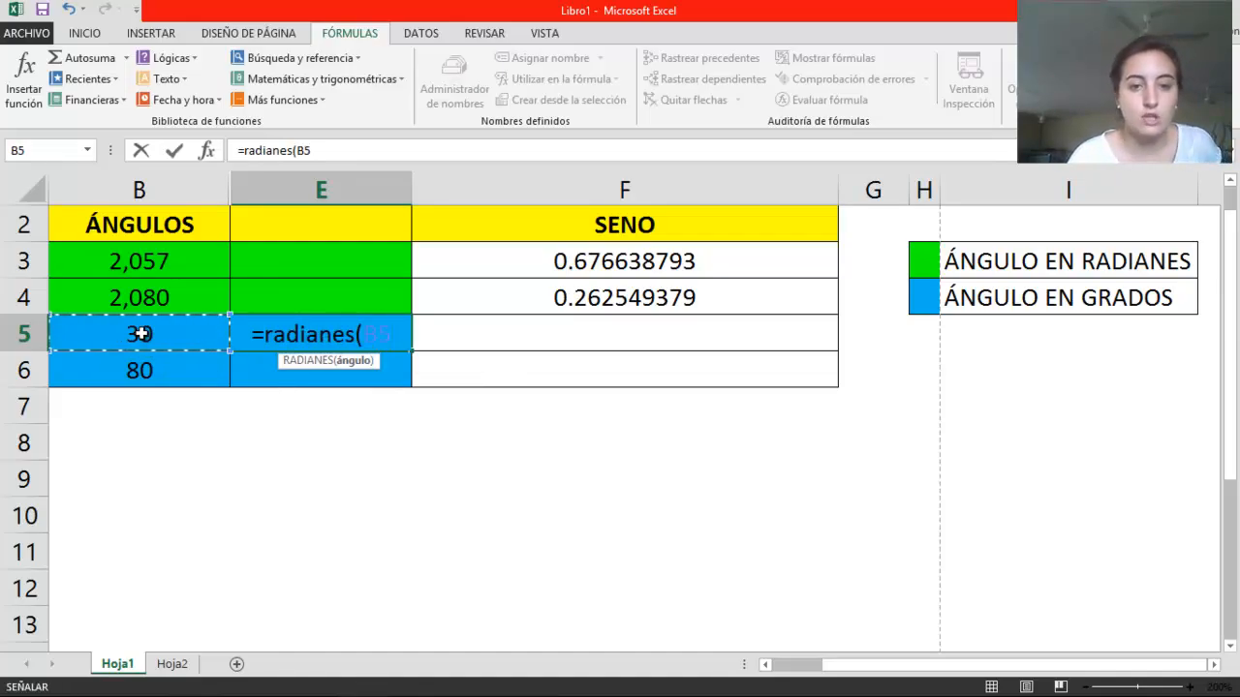
{"action": "type", "text": ")"}
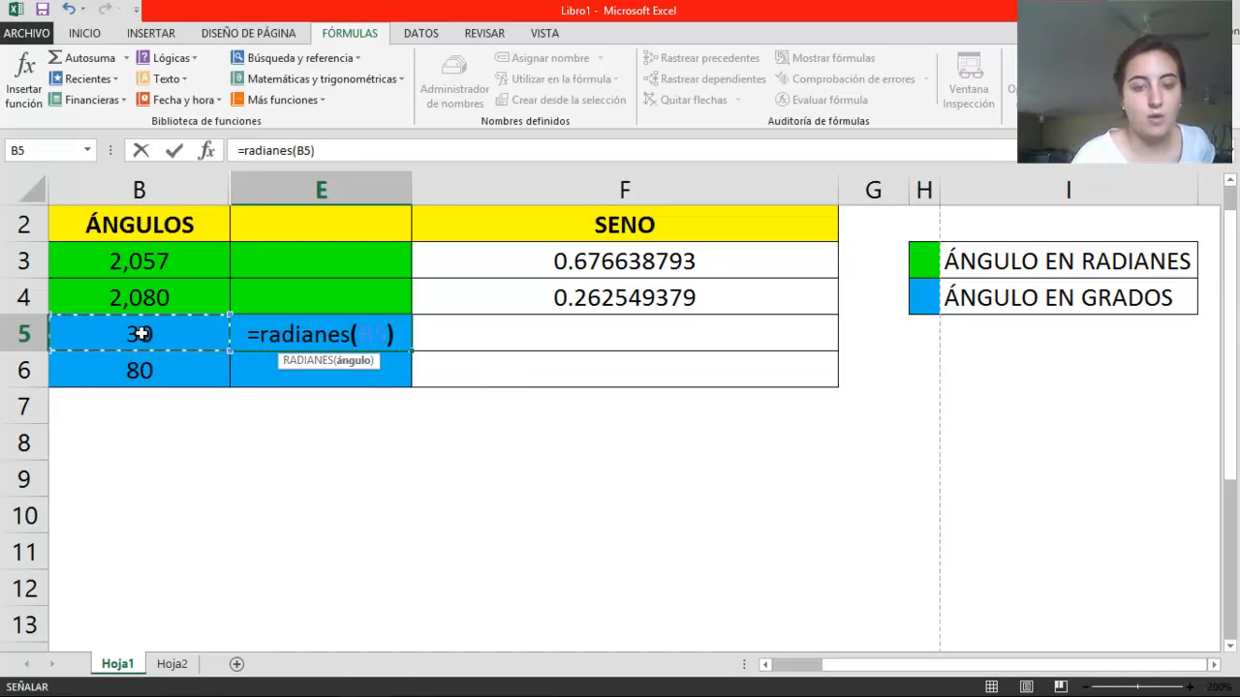
{"action": "key", "text": "ctrl+Return"}
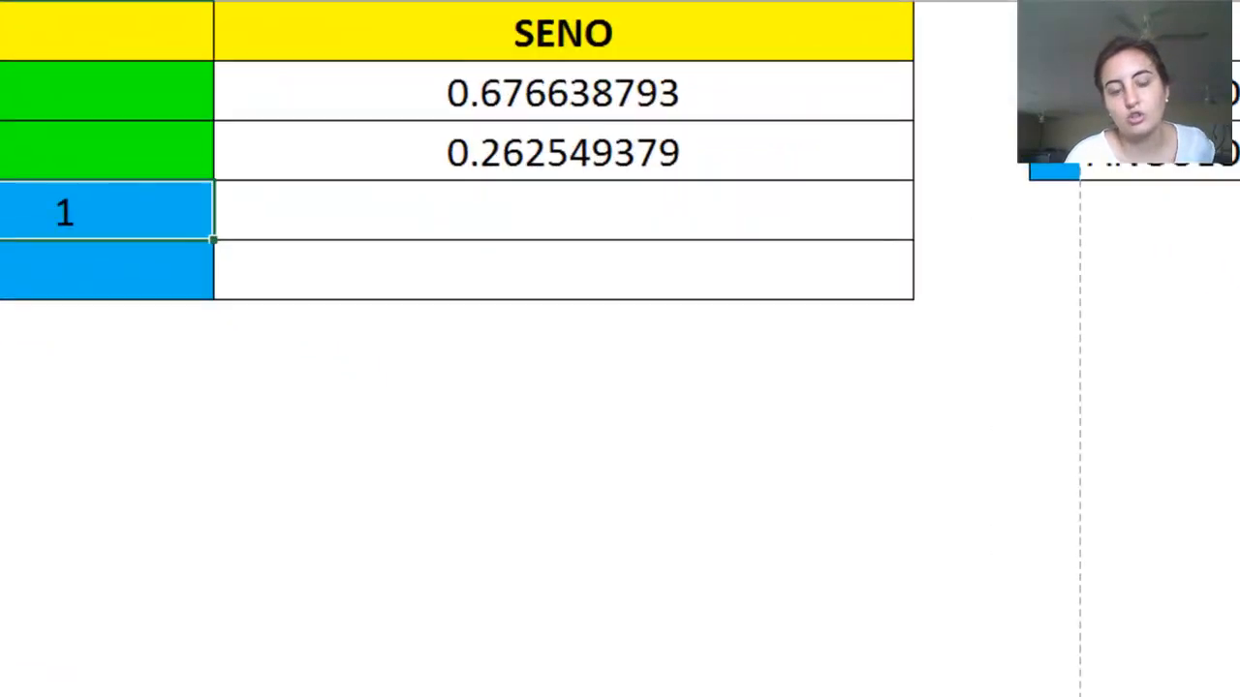
Calculate the sine of the converted 30-degree angle in cell F5 with the formula =seno(E5)
{"action": "left_click", "coordinate": [124, 124]}
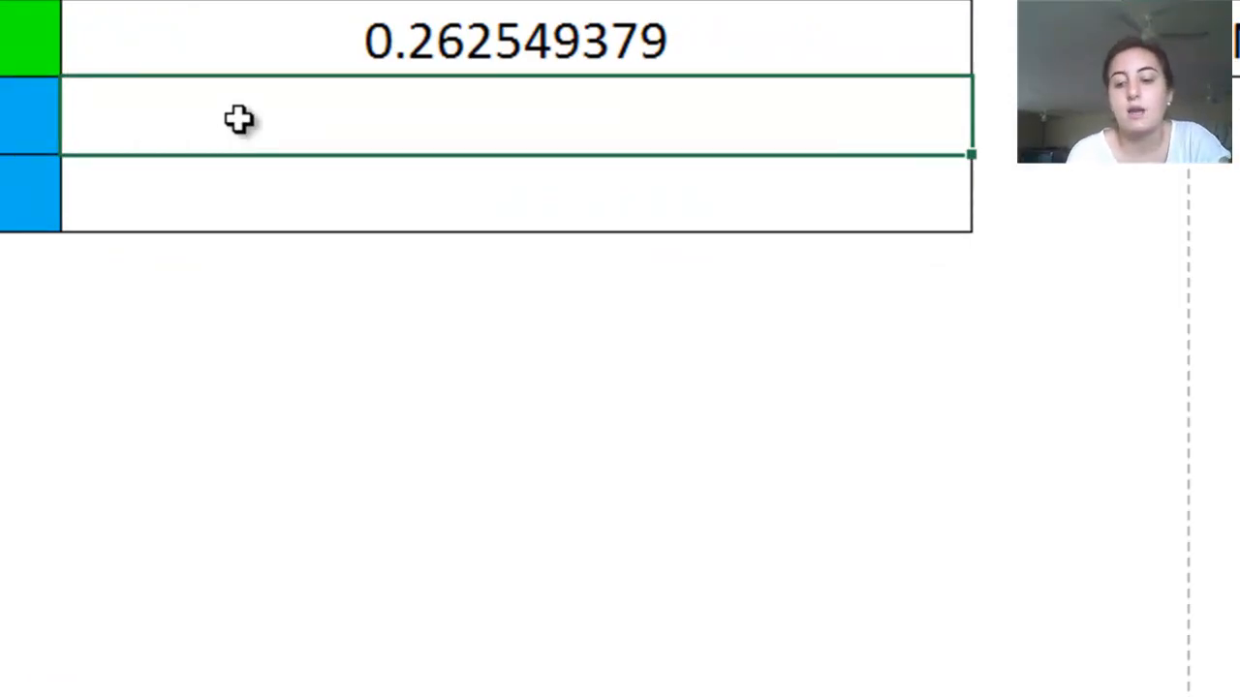
{"action": "type", "text": "="}
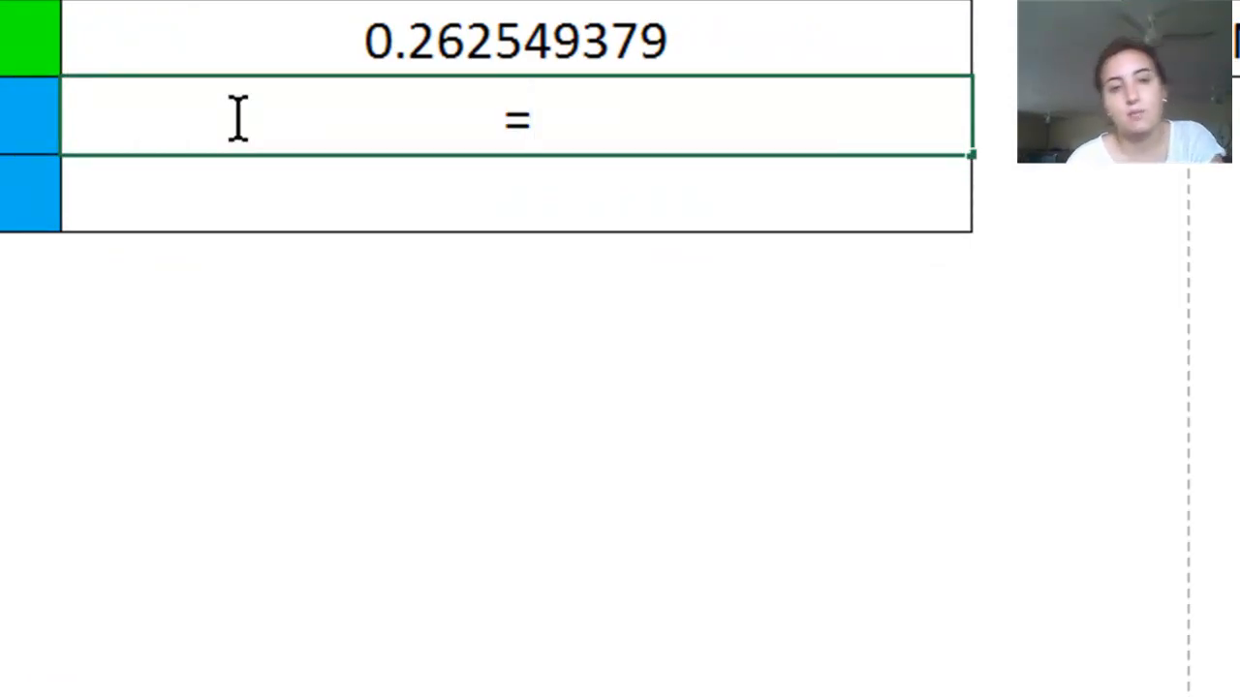
{"action": "type", "text": "seo"}
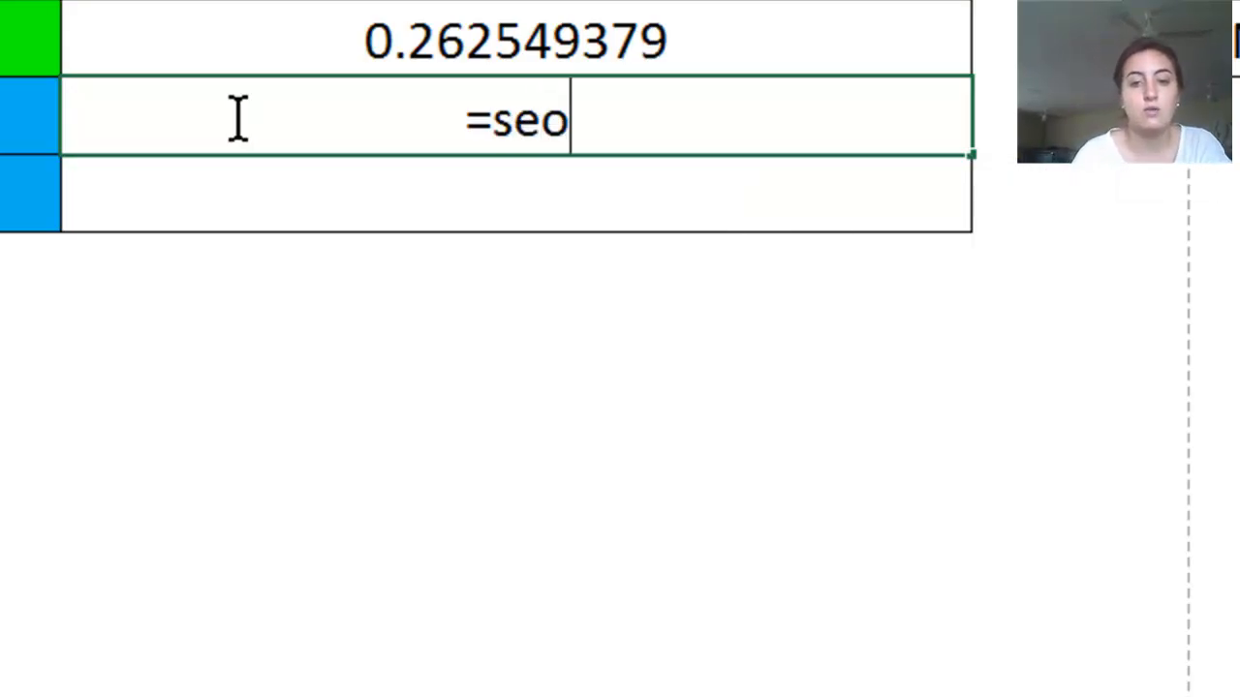
{"action": "key", "text": "BackSpace"}
{"action": "type", "text": "no("}
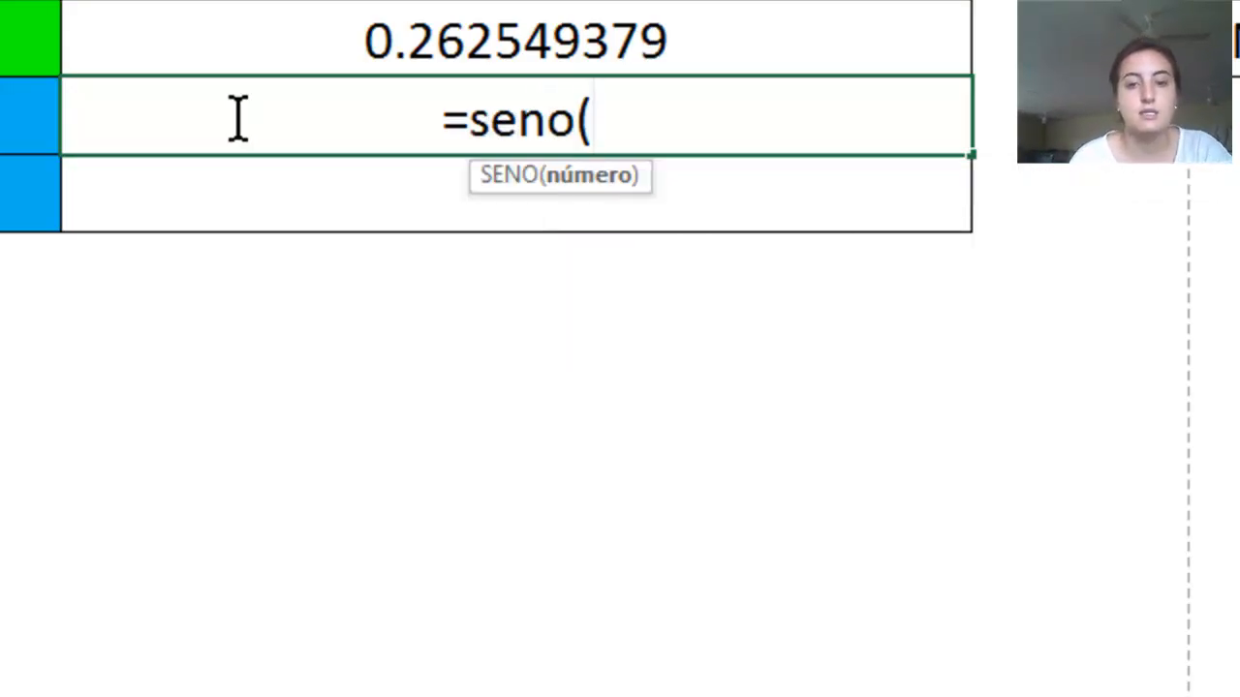
{"action": "left_click", "coordinate": [10, 114]}
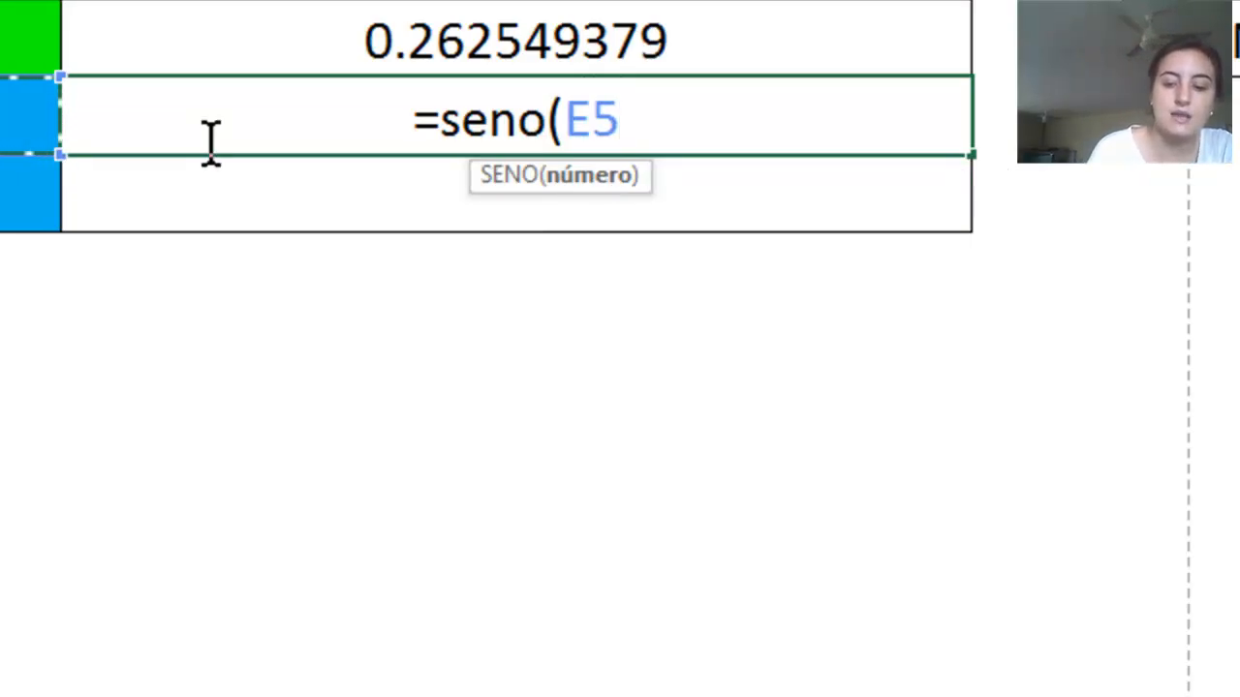
{"action": "type", "text": ")"}
{"action": "key", "text": "Return"}
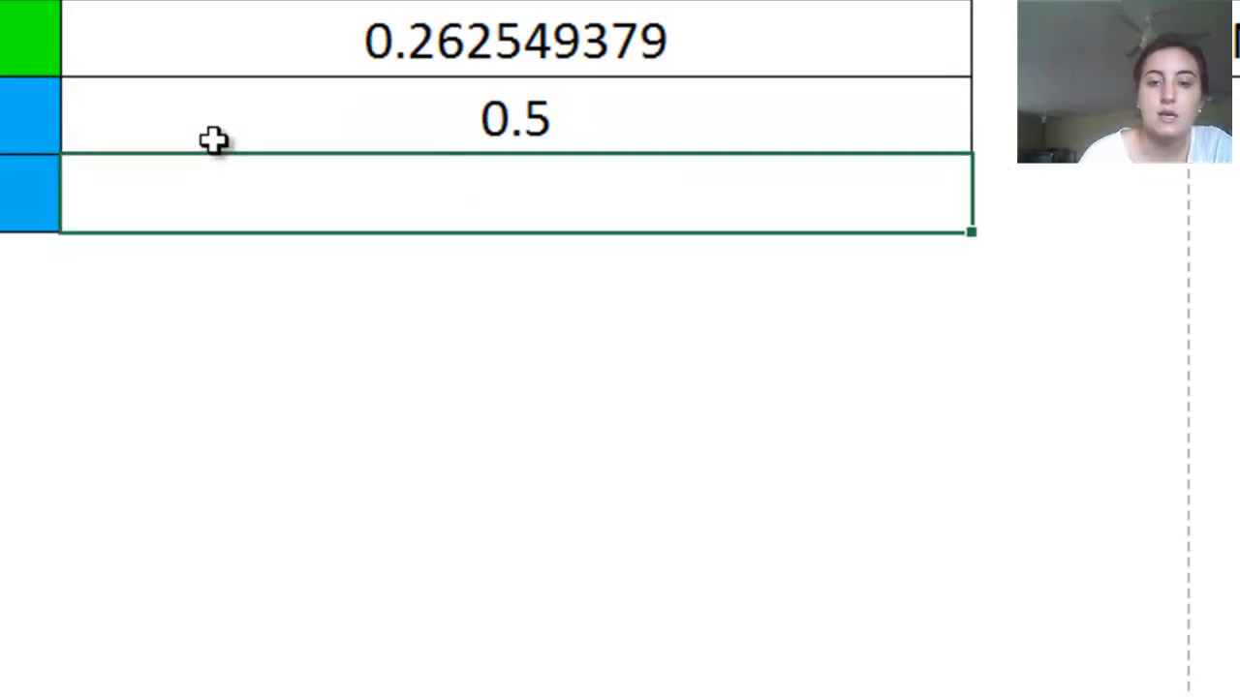
{"action": "left_click", "coordinate": [632, 94]}
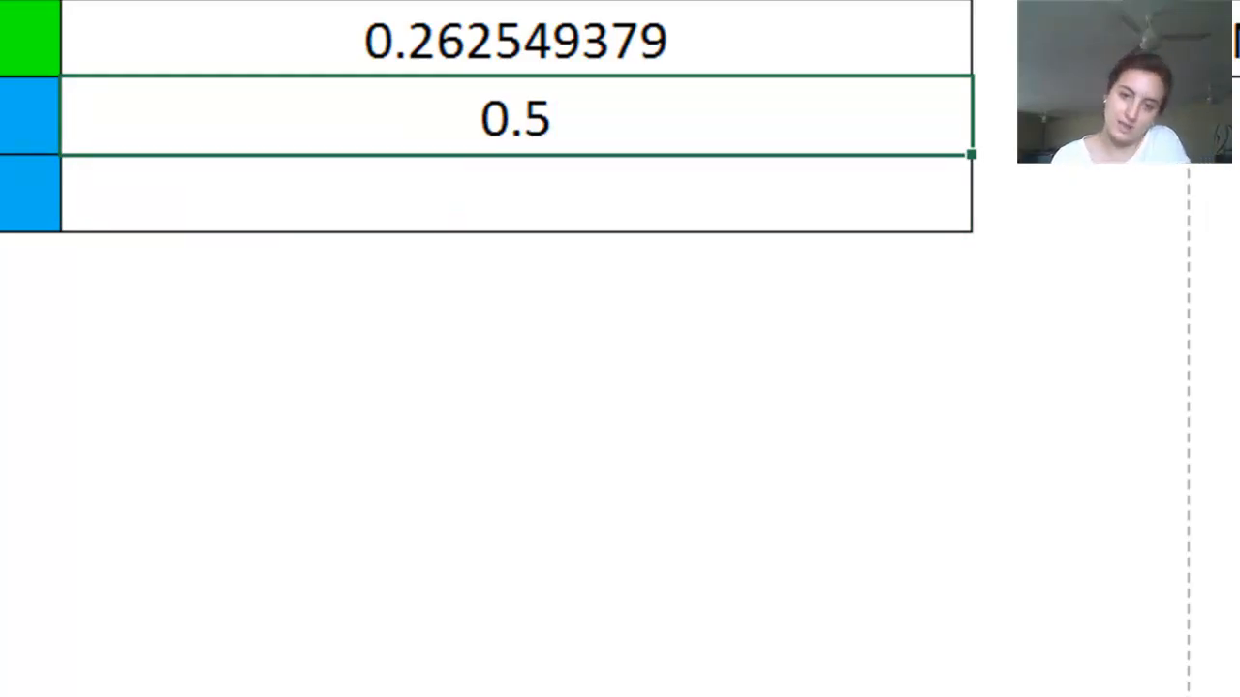
Hide helper column E, which holds the radian conversion
{"action": "left_click", "coordinate": [213, 507]}
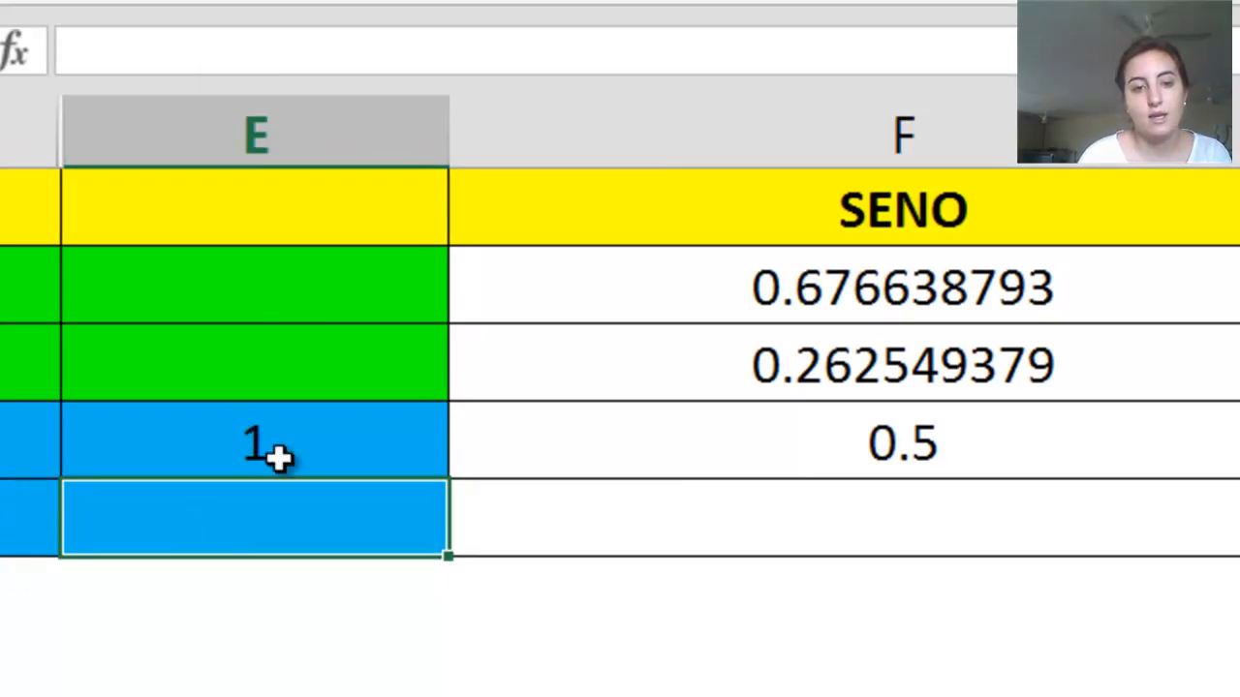
{"action": "right_click", "coordinate": [339, 121]}
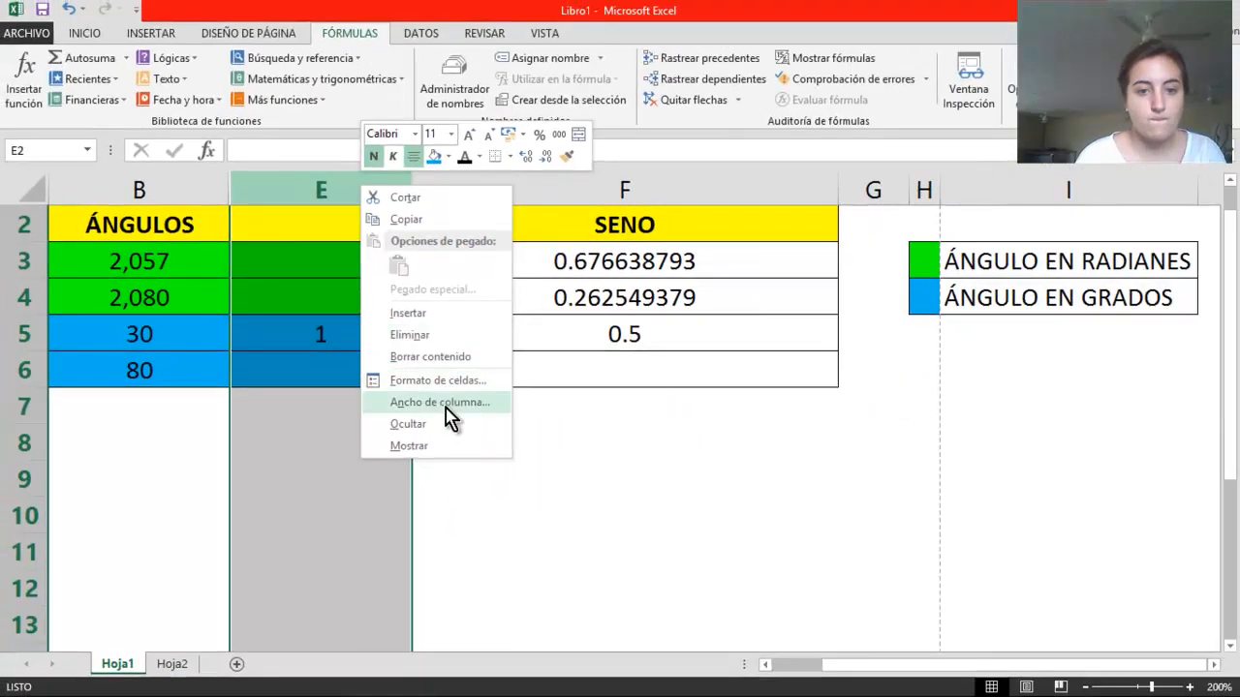
{"action": "left_click", "coordinate": [426, 424]}
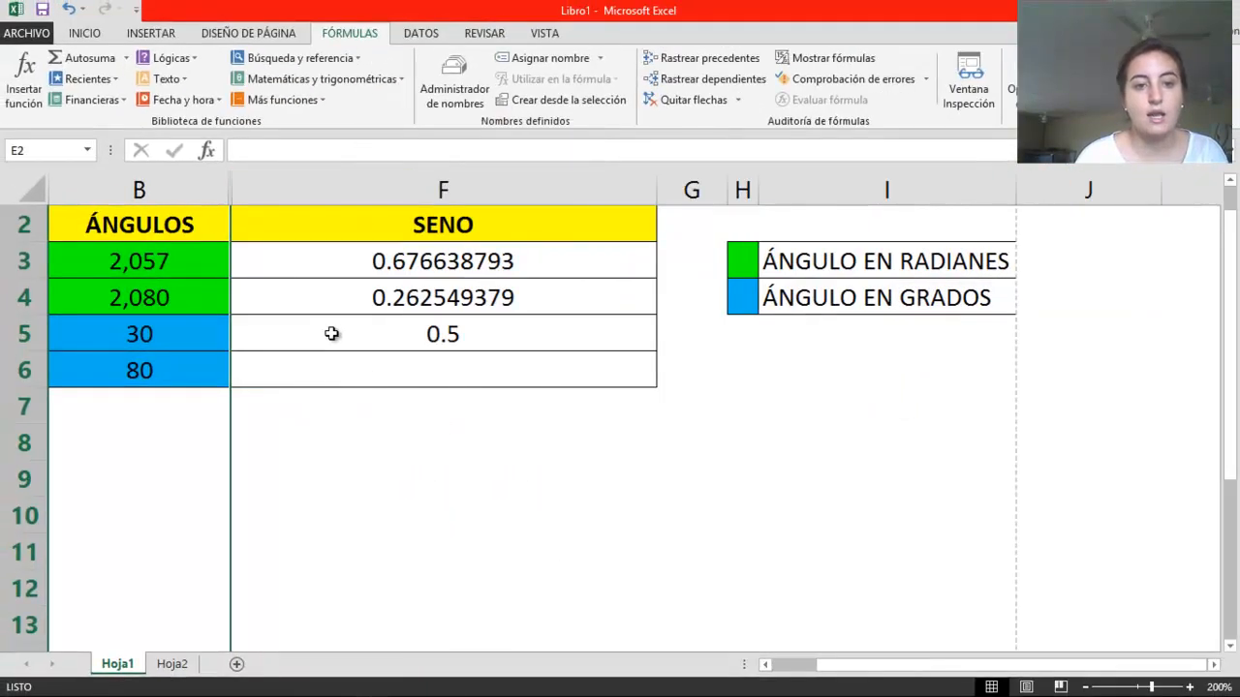
Start the sine formula =seno( for the 80-degree angle in cell F6
{"action": "left_click", "coordinate": [308, 372]}
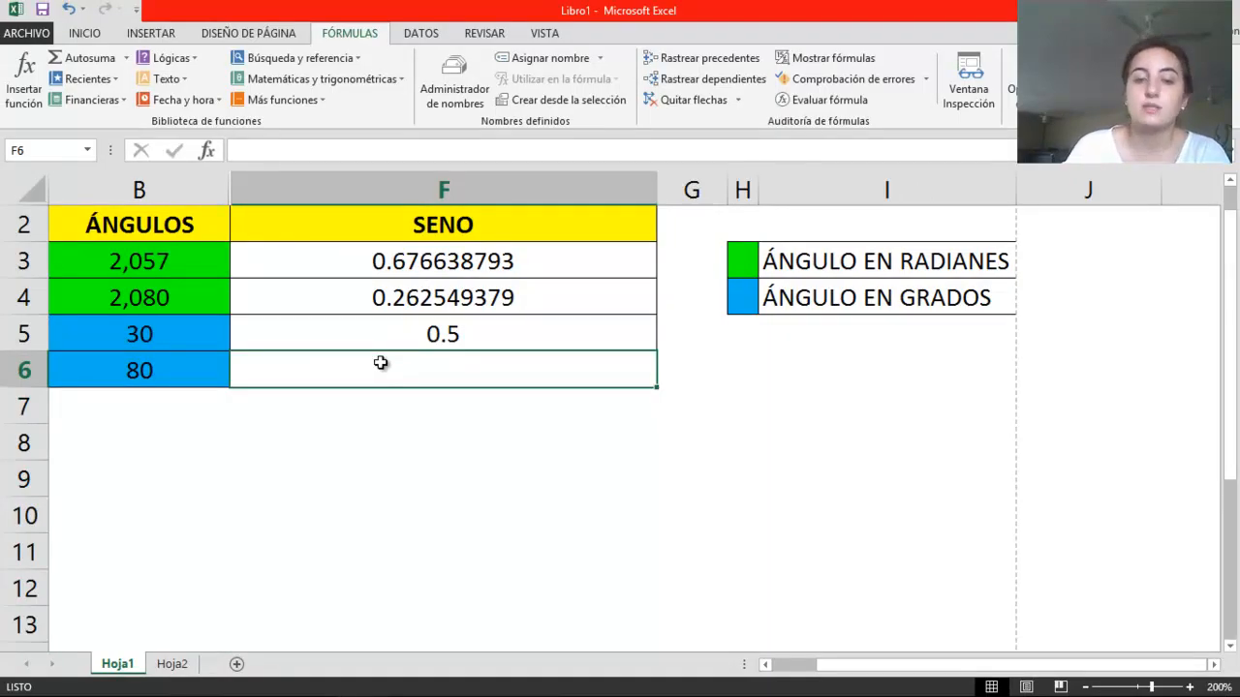
{"action": "type", "text": "="}
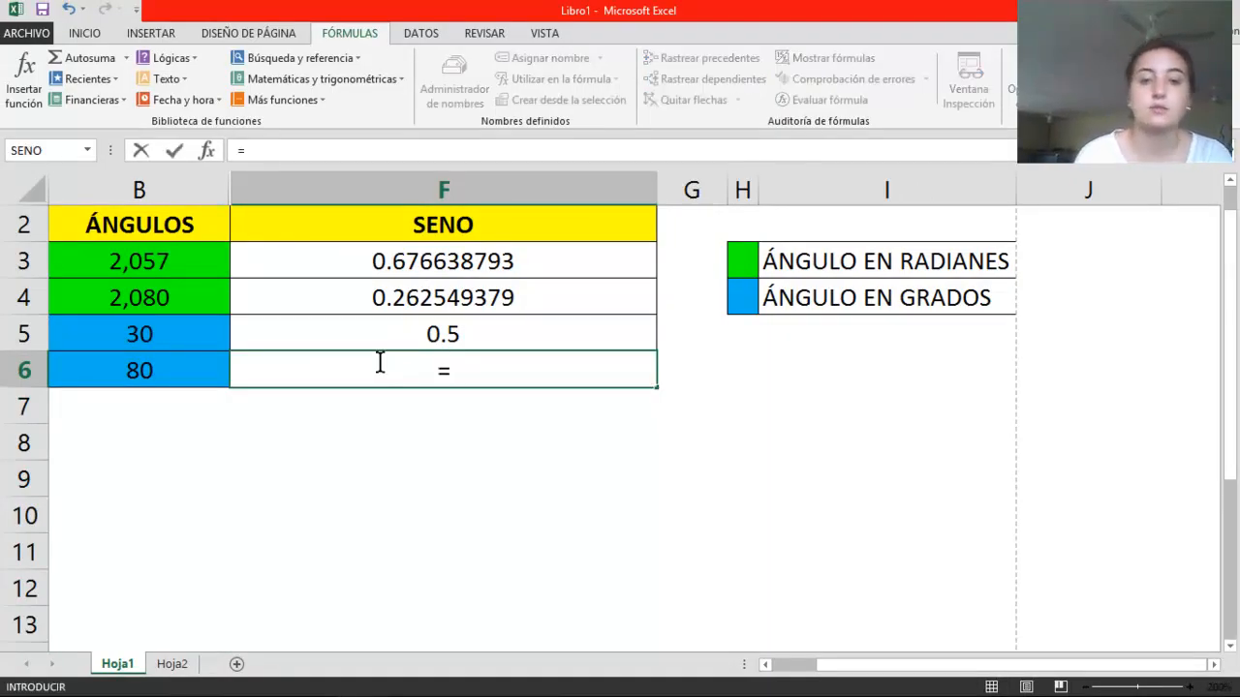
{"action": "type", "text": "s"}
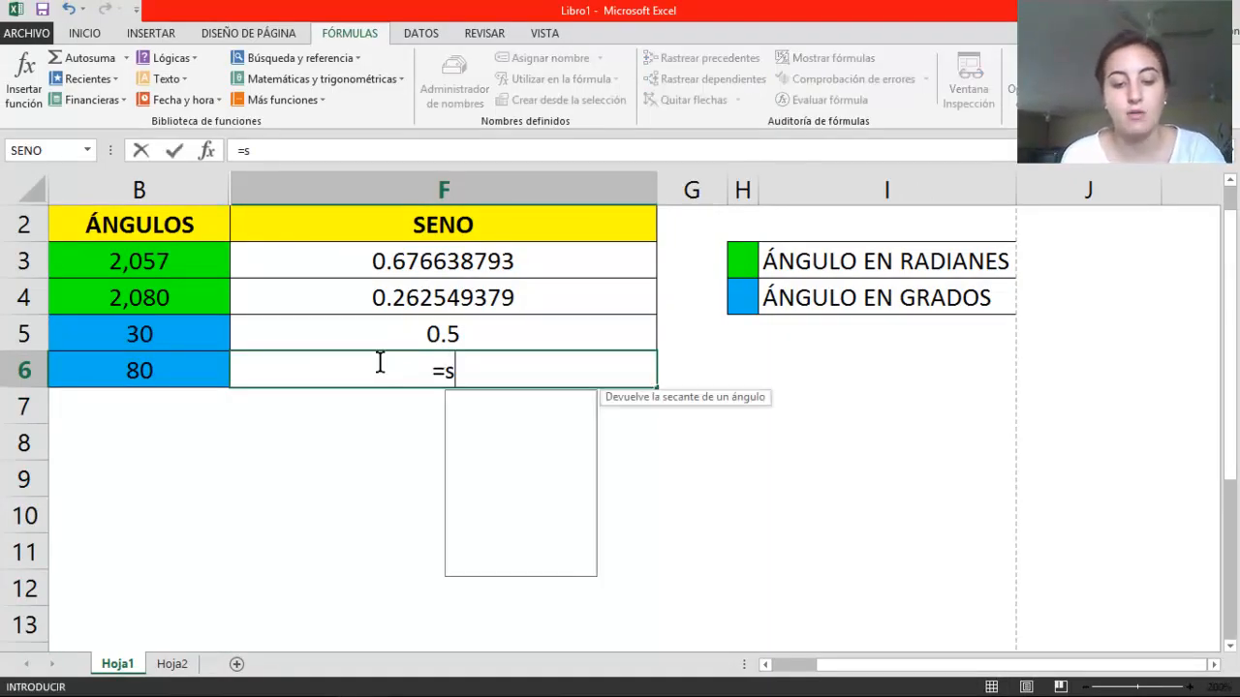
{"action": "type", "text": "eno("}
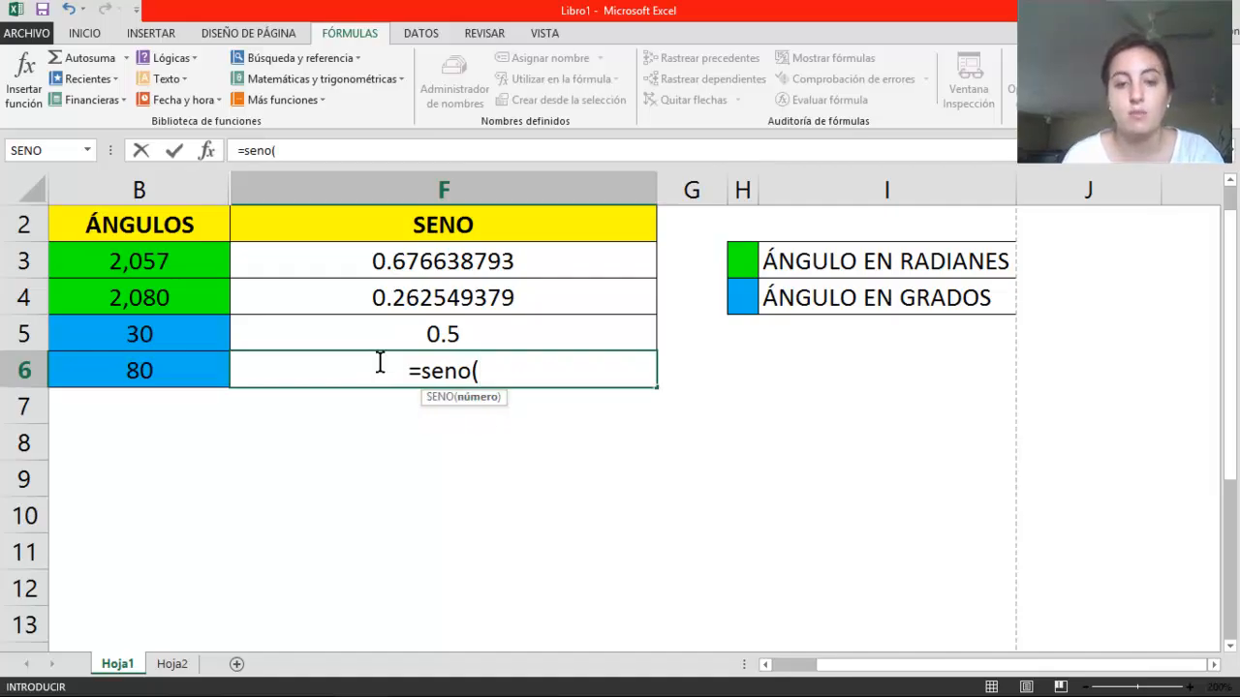